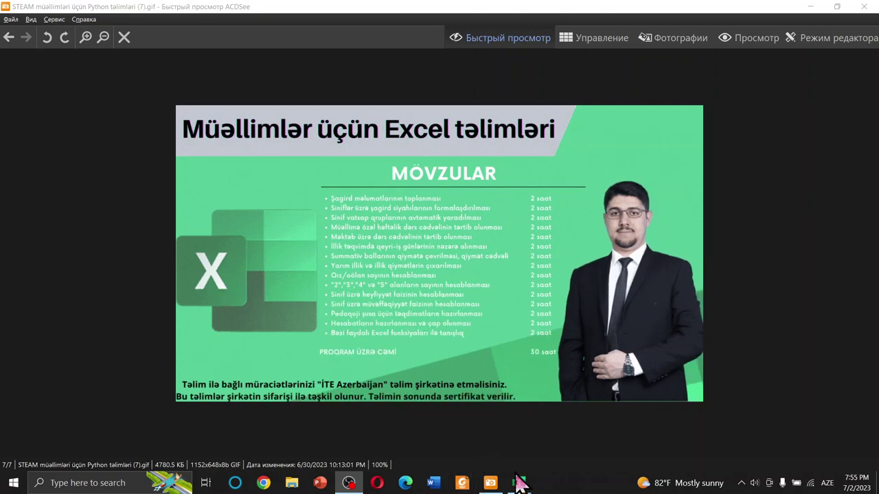
# Bring the 2024-cü tədris ili workbook forward and look over the 7A and Şablon sheets
pyautogui.moveTo(520, 484)
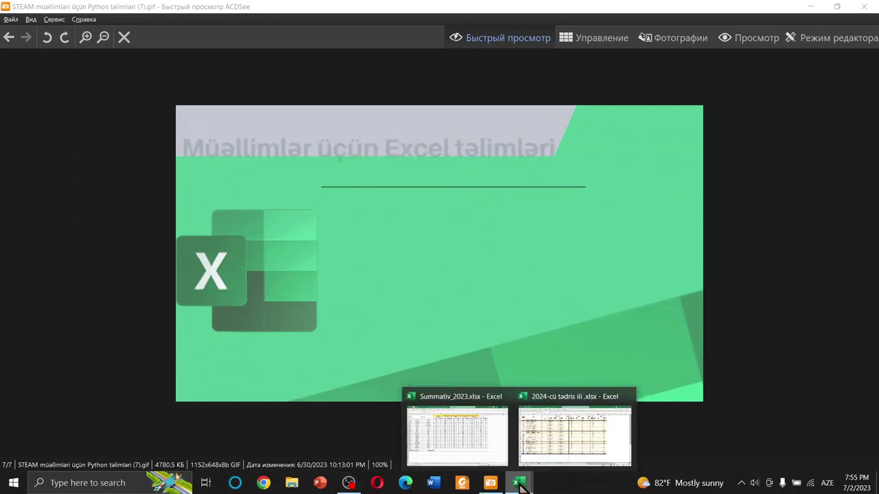
pyautogui.click(594, 450)
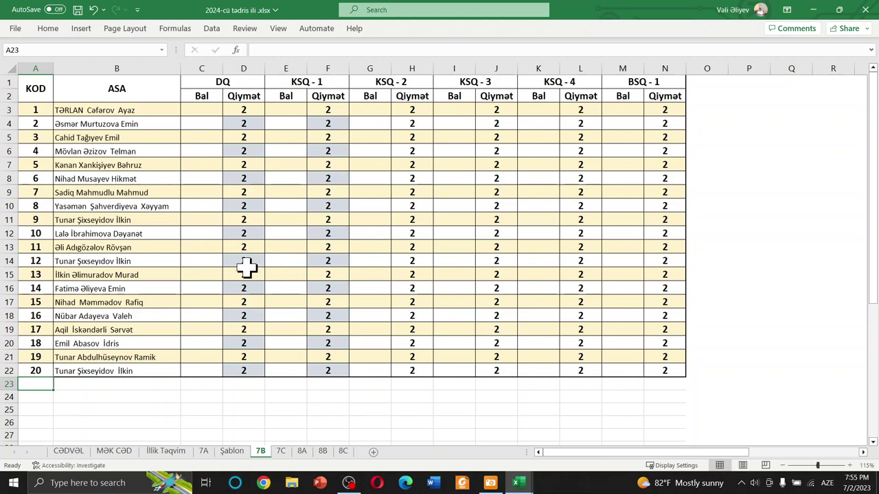
pyautogui.click(203, 451)
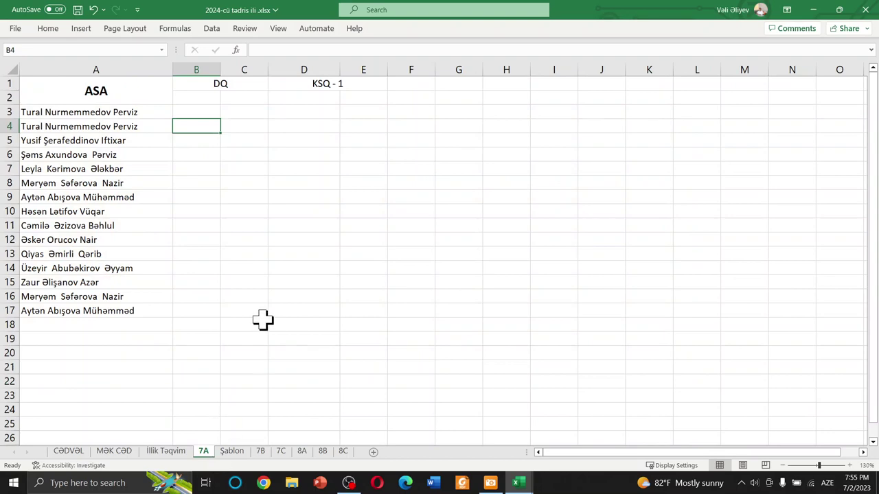
pyautogui.click(231, 451)
pyautogui.click(258, 305)
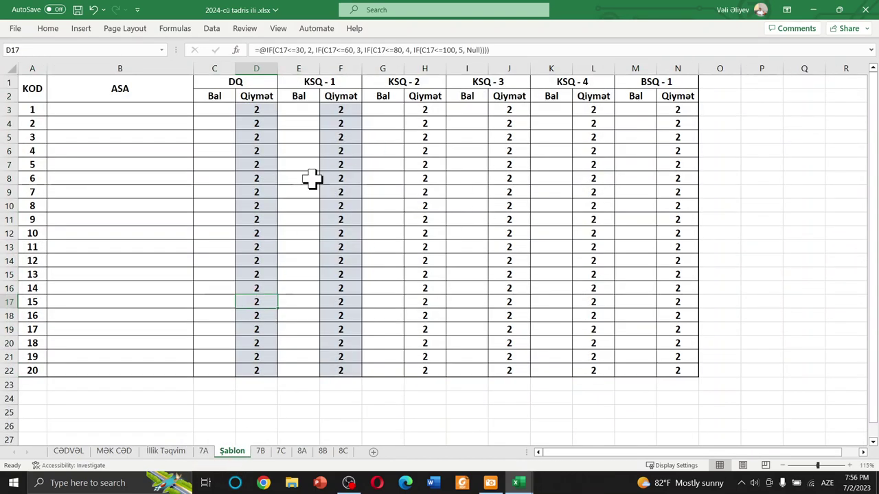
pyautogui.click(391, 217)
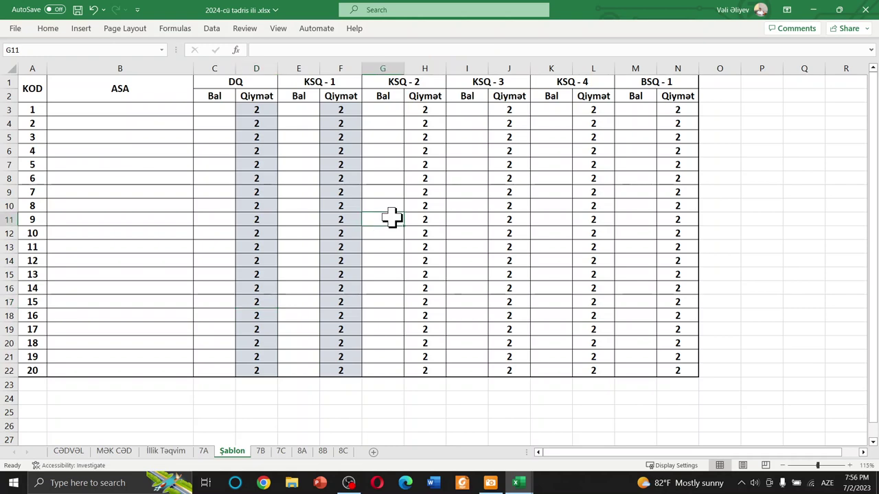
# Visit sheet 7B, undo and redo its column O–R formatting, then return to Şablon
pyautogui.hotkey('ctrl', 'pagedown')
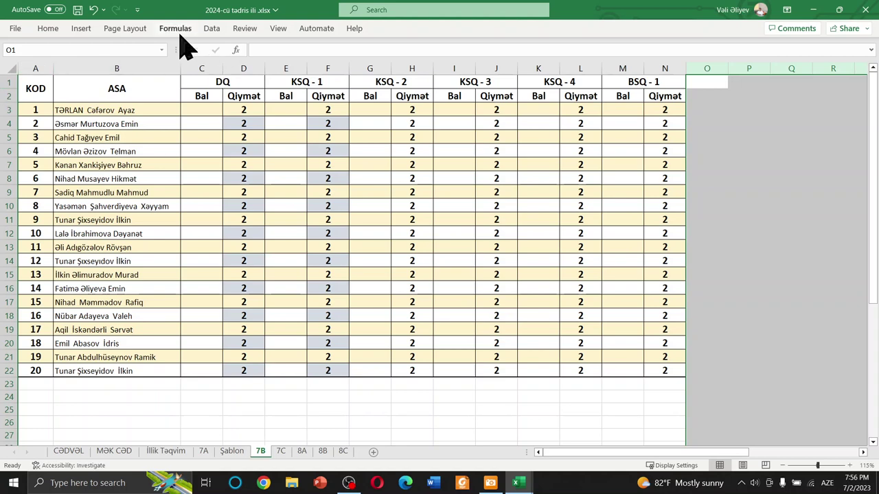
pyautogui.click(100, 12)
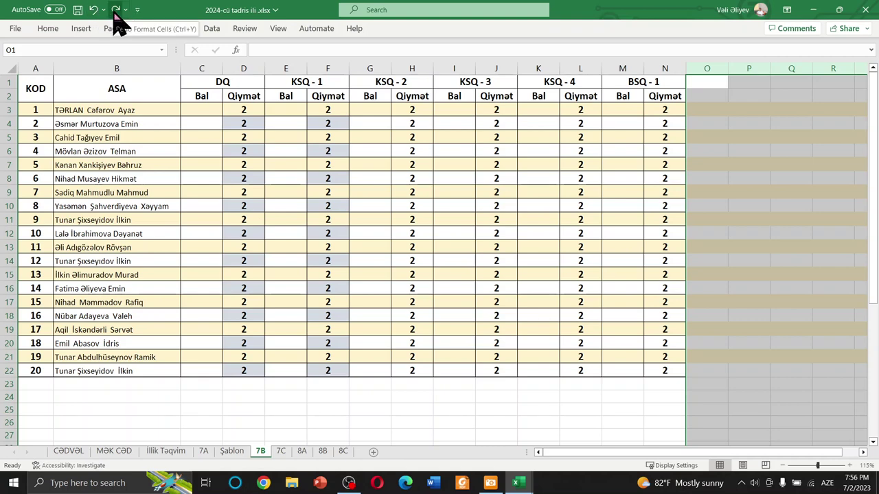
pyautogui.click(117, 21)
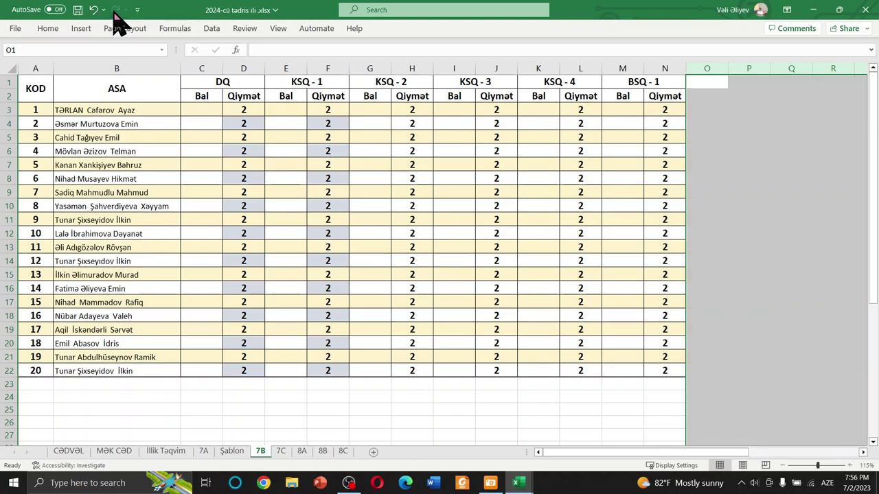
pyautogui.click(311, 407)
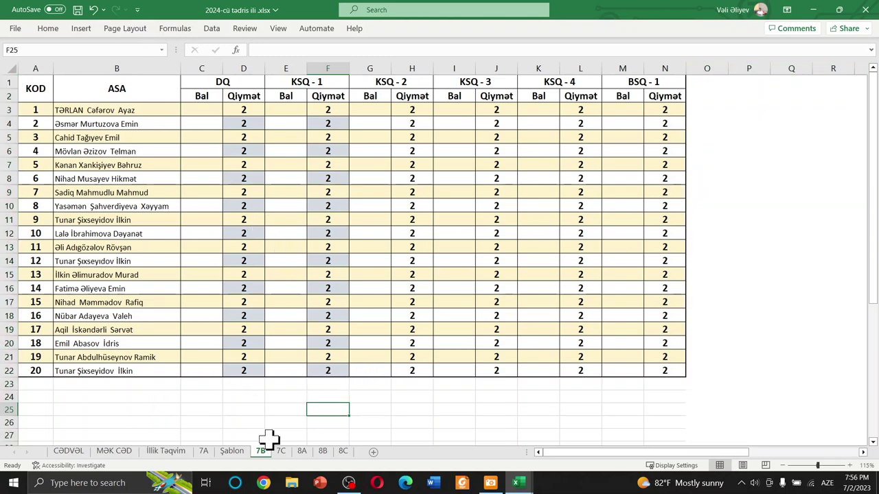
pyautogui.click(232, 451)
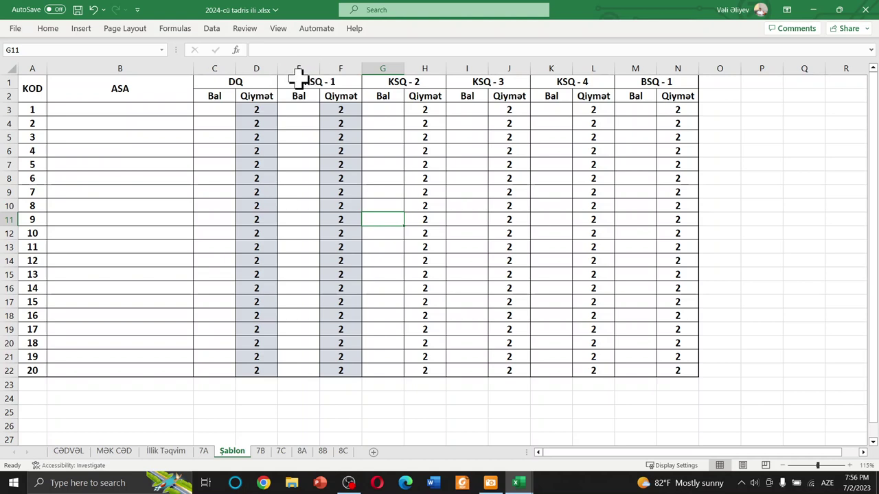
# Try copying columns E–N into column O, then undo the paste and cancel the copy
pyautogui.moveTo(298, 66); pyautogui.dragTo(685, 71)
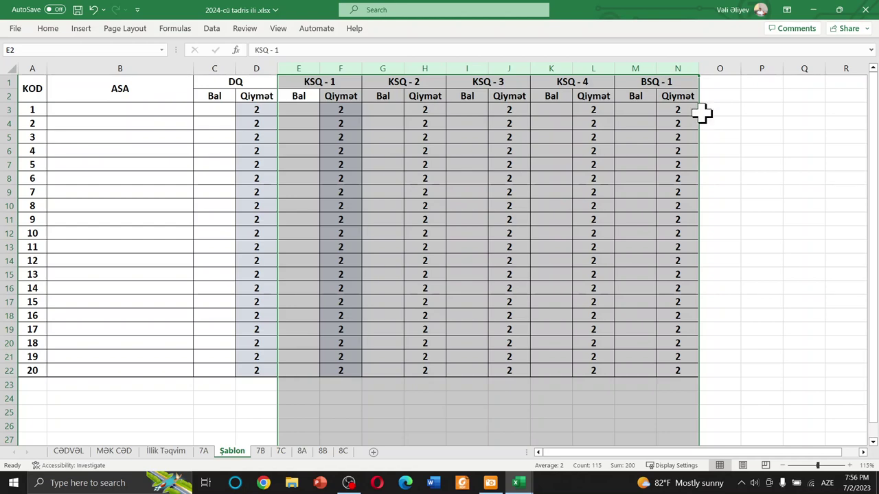
pyautogui.hotkey('ctrl', 'c')
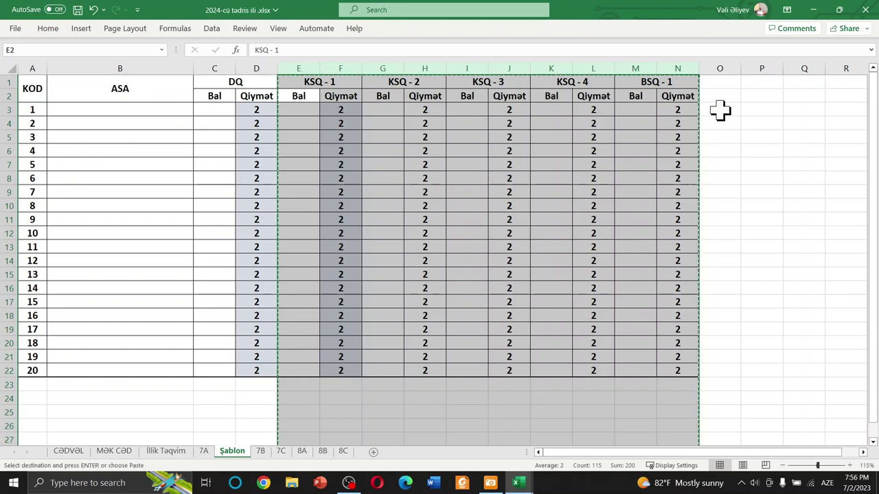
pyautogui.click(722, 68)
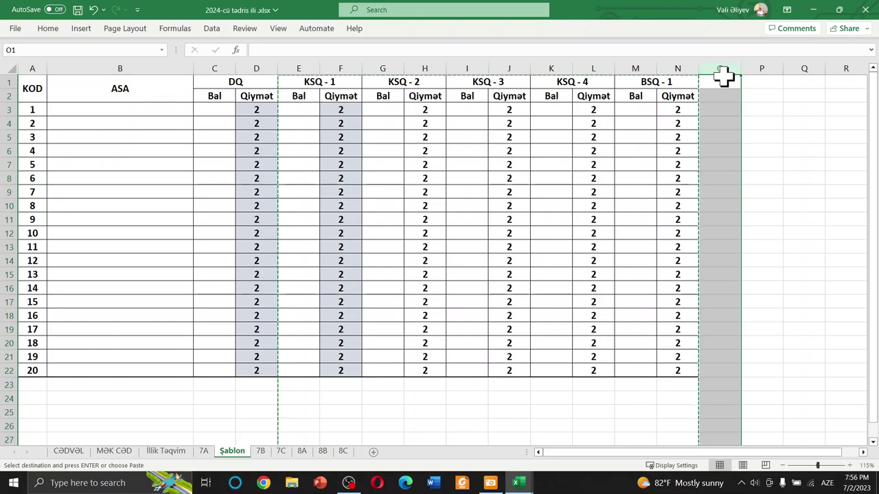
pyautogui.hotkey('ctrl', 'v')
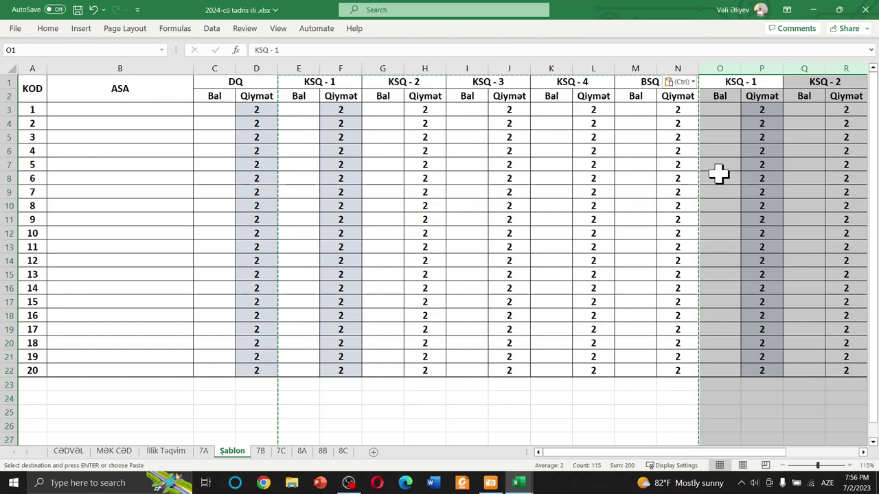
pyautogui.hotkey('ctrl', 'z')
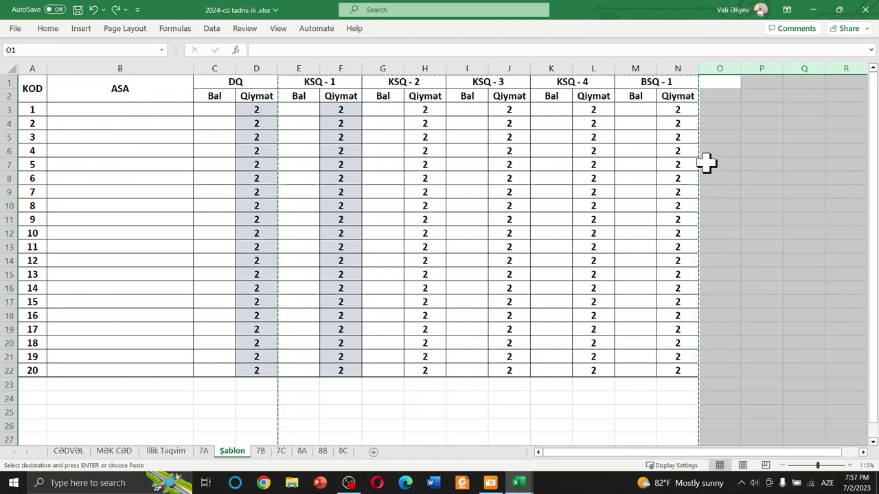
pyautogui.press('Escape')
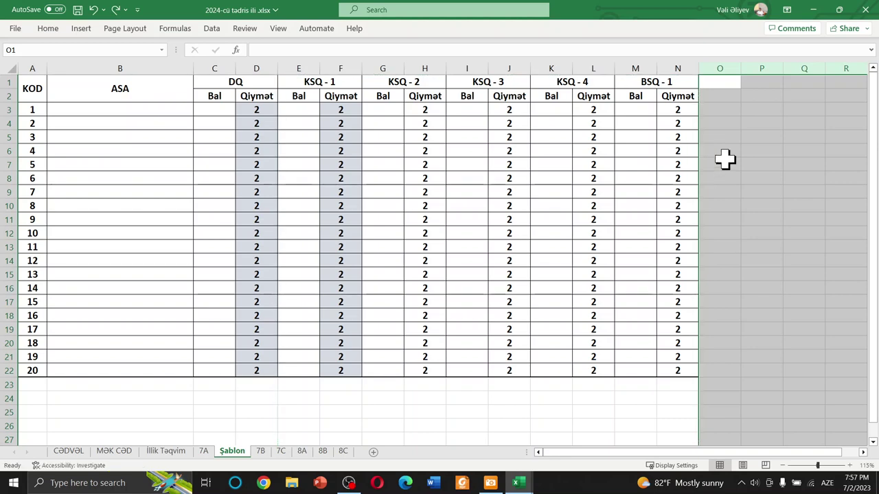
pyautogui.click(732, 149)
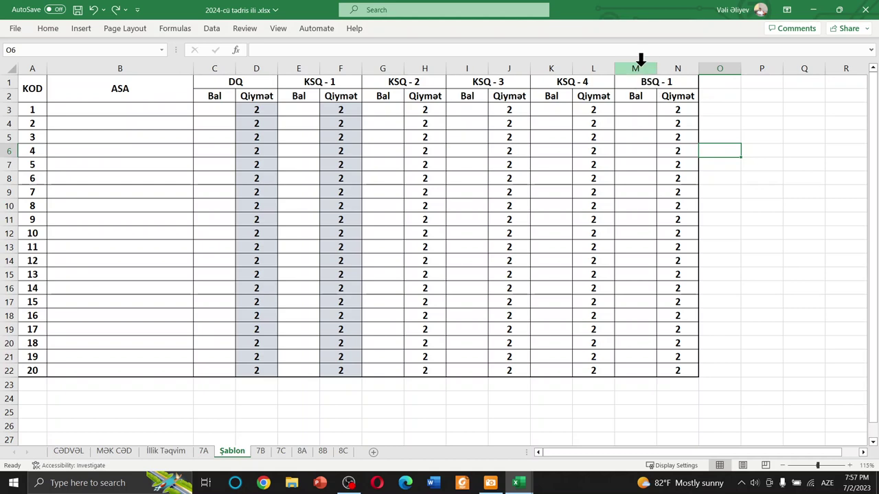
# Duplicate the BSQ - 1 columns M:N into O:P and rename the O1 header 'I yarım il'
pyautogui.moveTo(639, 61); pyautogui.dragTo(670, 62)
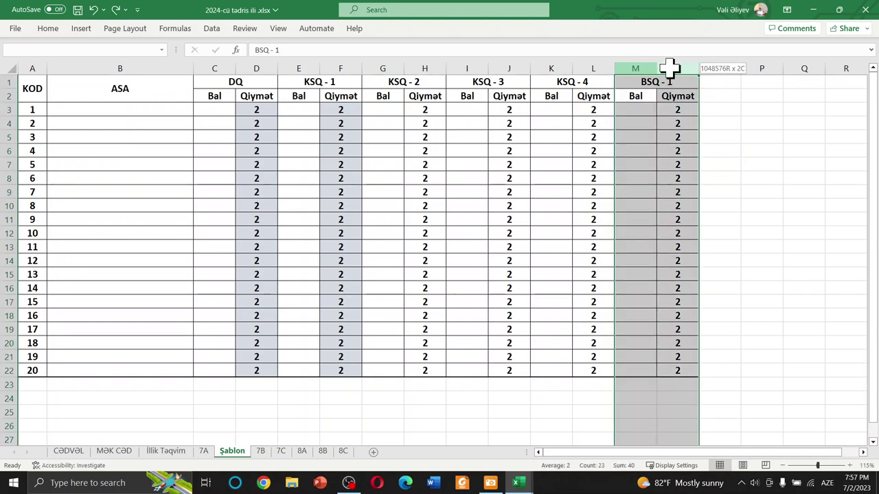
pyautogui.hotkey('ctrl', 'c')
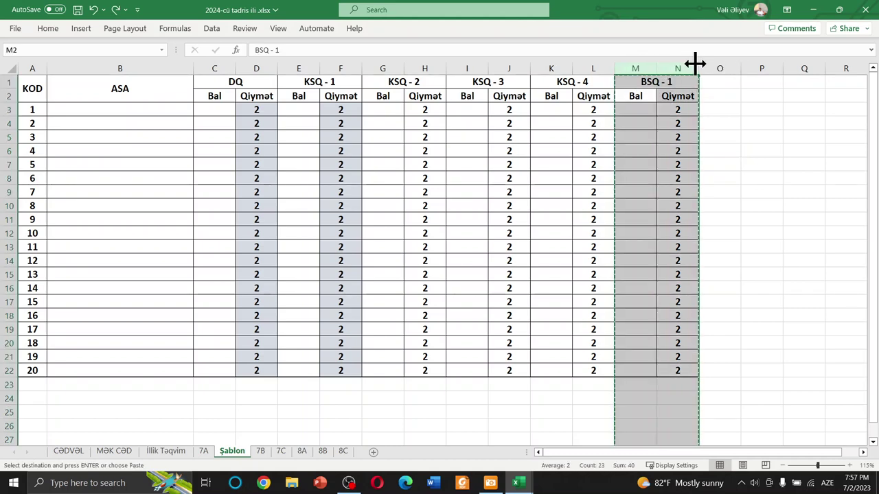
pyautogui.click(714, 62)
pyautogui.hotkey('ctrl', 'v')
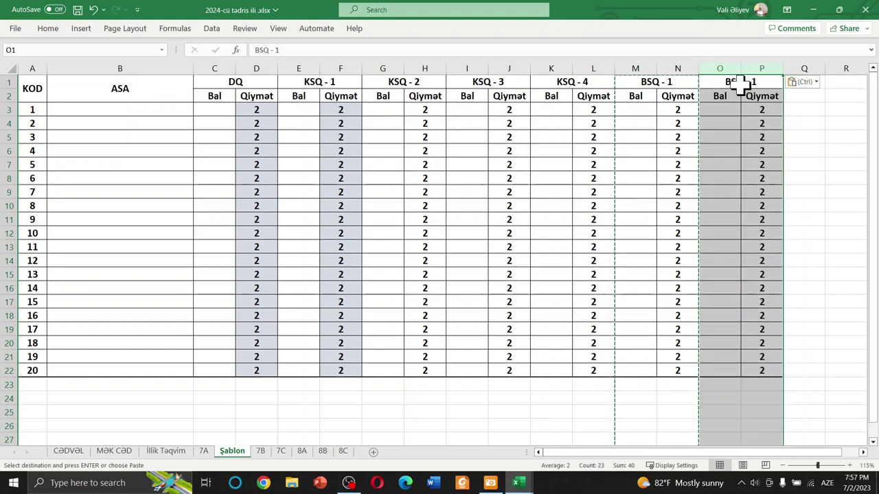
pyautogui.doubleClick(751, 80)
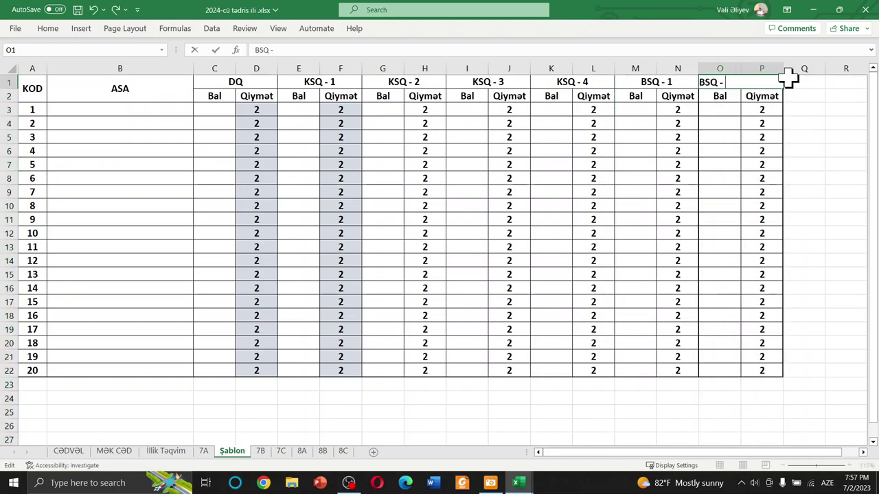
pyautogui.press('BackSpace')
pyautogui.press('BackSpace')
pyautogui.press('BackSpace')
pyautogui.write('I yarım il')
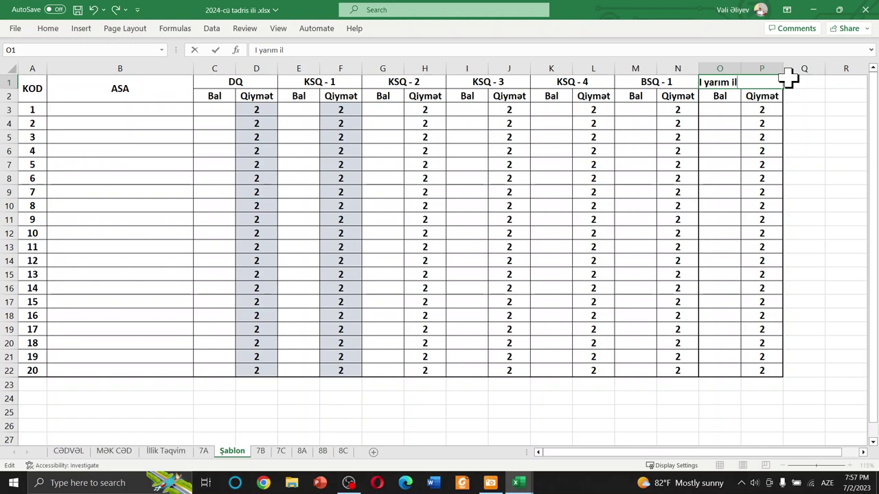
pyautogui.press('Return')
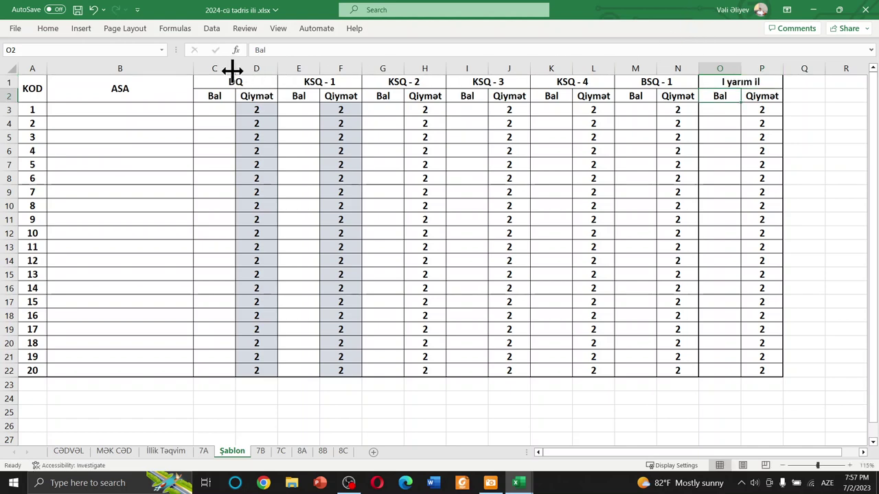
pyautogui.moveTo(294, 68); pyautogui.dragTo(676, 59)
# Paste the copied KSQ - 1 through BSQ - 1 columns E–N into columns Q–Z
pyautogui.hotkey('ctrl', 'c')
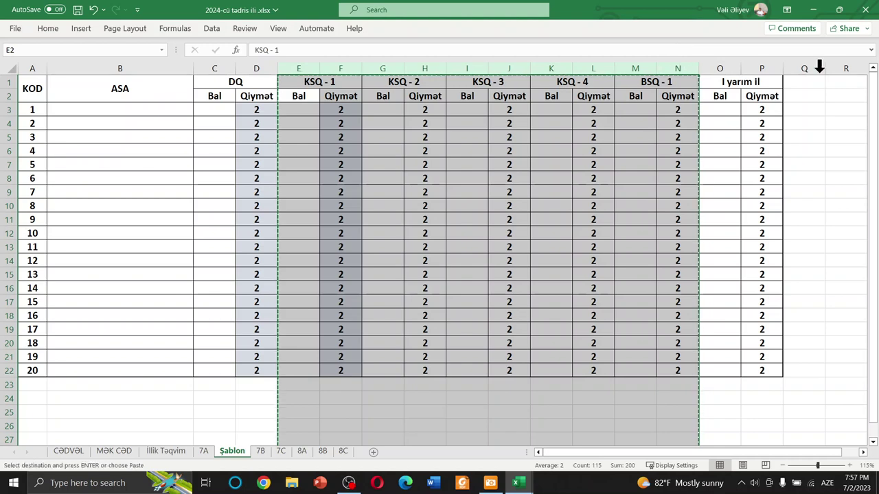
pyautogui.click(811, 67)
pyautogui.hotkey('ctrl', 'v')
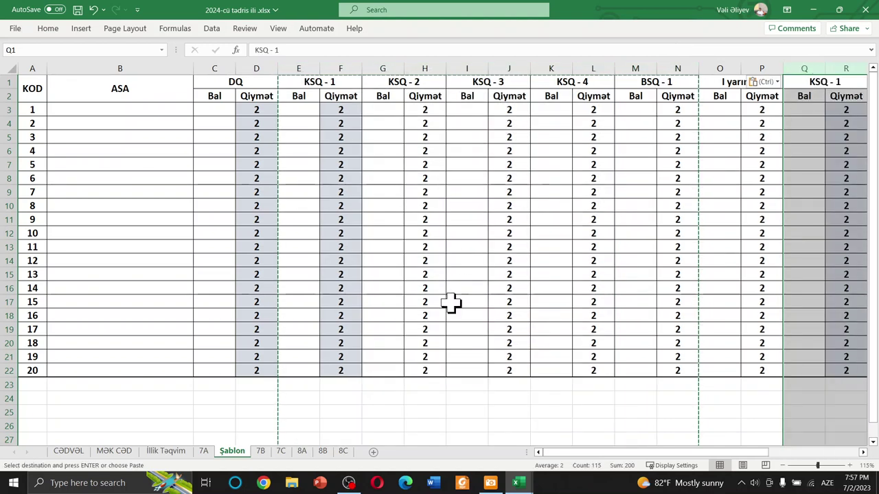
pyautogui.press('Escape')
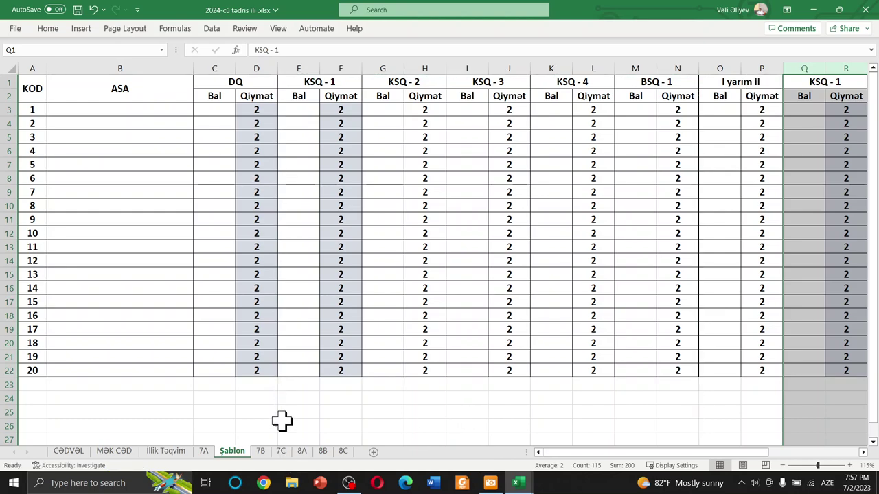
pyautogui.scroll(-2, 451, 284)
pyautogui.scroll(-2, 454, 286)
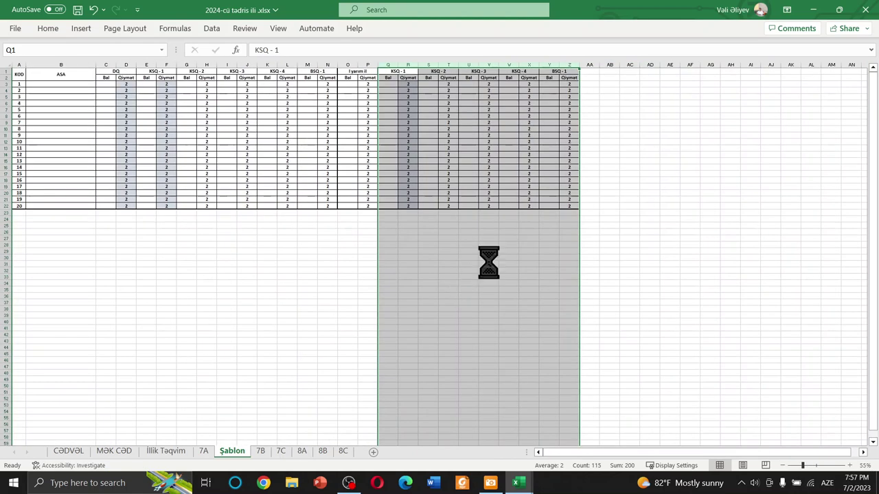
pyautogui.scroll(1, 488, 260)
pyautogui.click(644, 257)
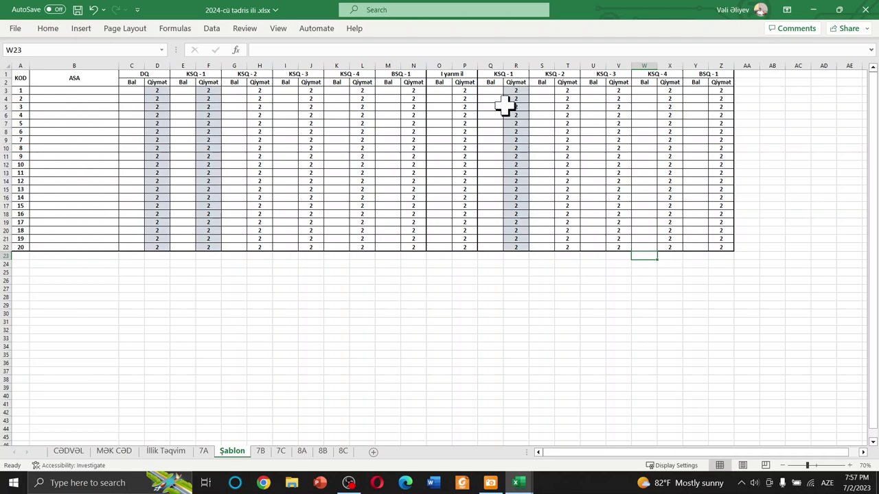
# Copy the I yarım il Bal and Qiymət columns O:P
pyautogui.click(499, 282)
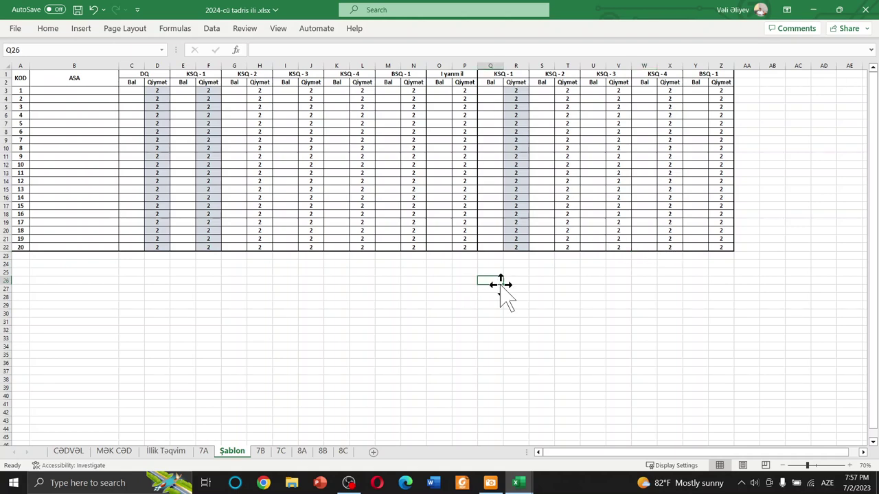
pyautogui.click(719, 65)
pyautogui.scroll(4, 742, 83)
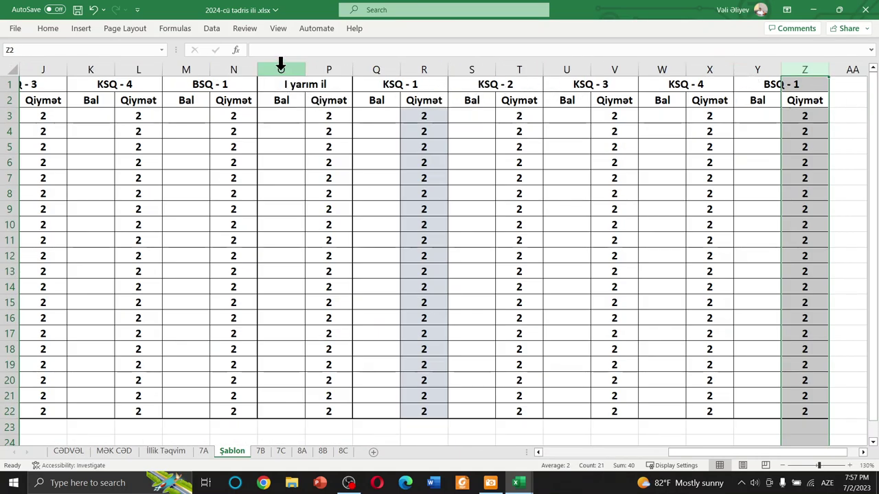
pyautogui.moveTo(280, 65); pyautogui.dragTo(322, 66)
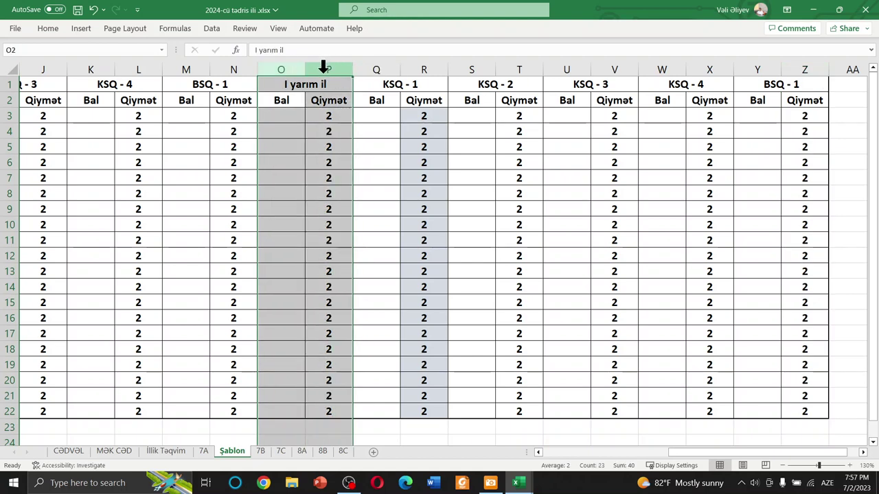
pyautogui.hotkey('ctrl', 'c')
pyautogui.scroll(-3, 831, 110)
pyautogui.scroll(3, 831, 110)
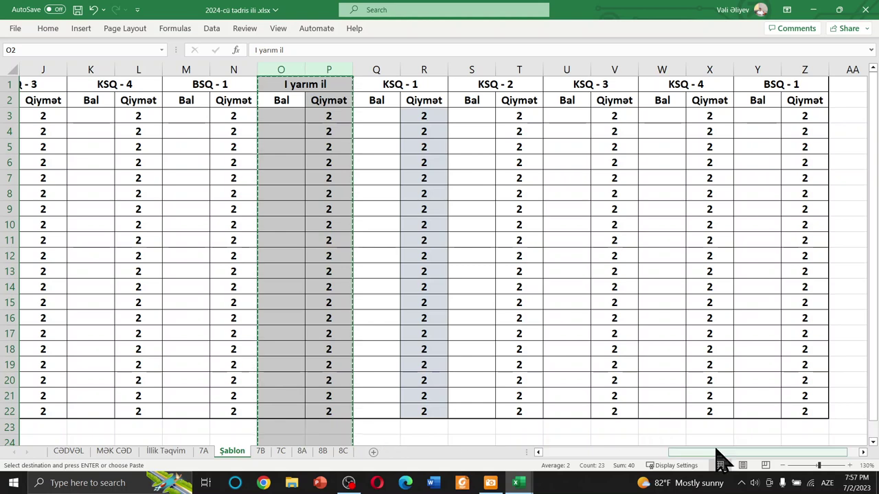
# Paste the half-year block into AA:AB and rename its header 'II yarım il'
pyautogui.moveTo(716, 453); pyautogui.dragTo(746, 455)
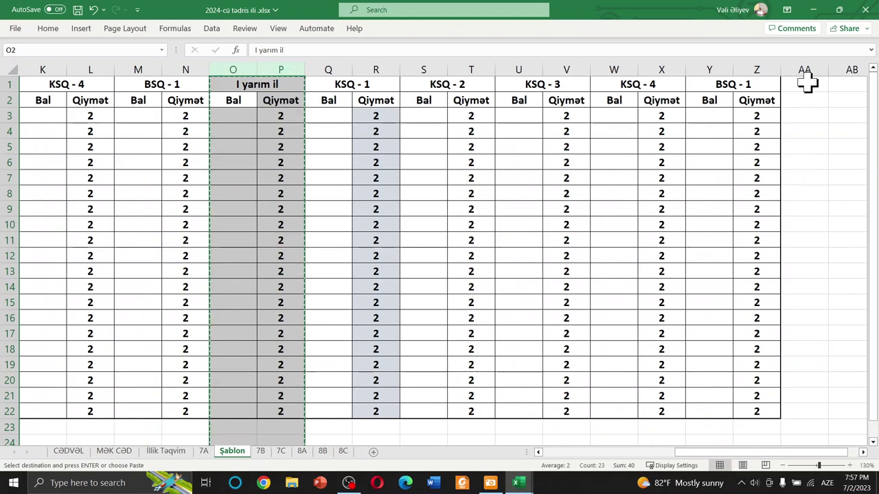
pyautogui.click(809, 69)
pyautogui.hotkey('ctrl', 'v')
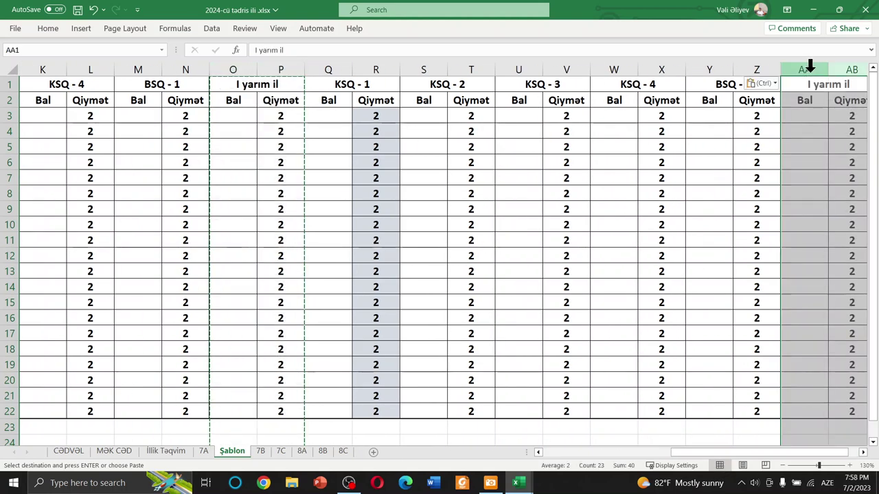
pyautogui.doubleClick(824, 85)
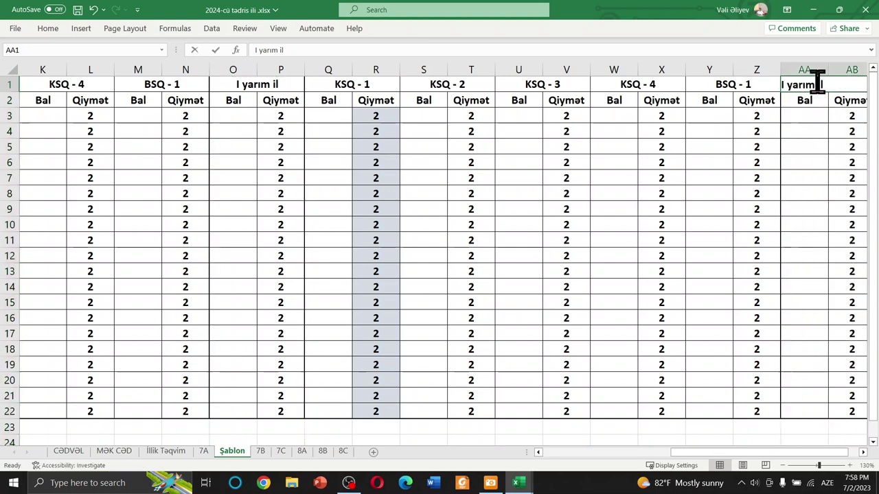
pyautogui.hotkey('ctrl', 'Left')
pyautogui.hotkey('ctrl', 'Left')
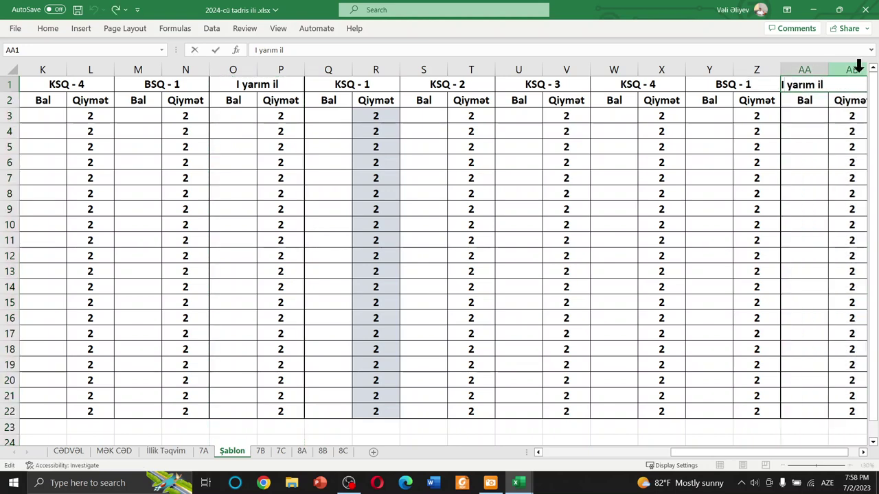
pyautogui.write('I')
pyautogui.press('Return')
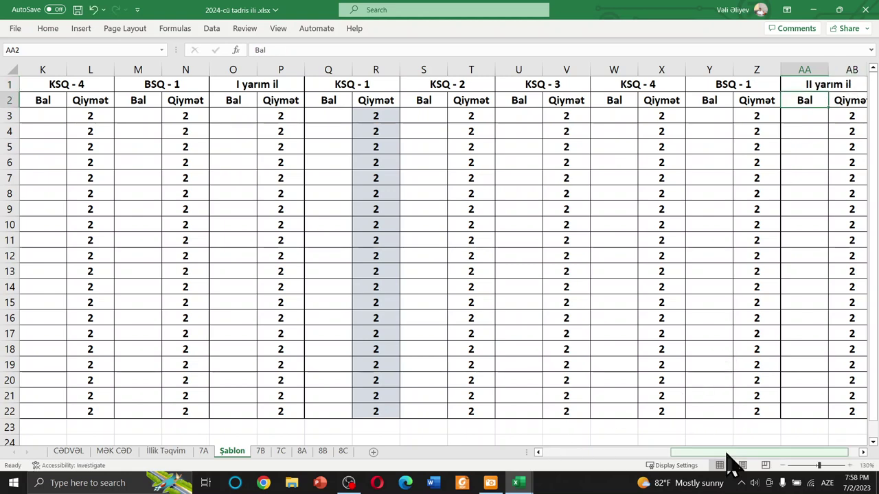
# Copy the II yarım il columns AA:AB into AC:AD
pyautogui.hscroll(1, 724, 453)
pyautogui.moveTo(762, 56); pyautogui.dragTo(799, 59)
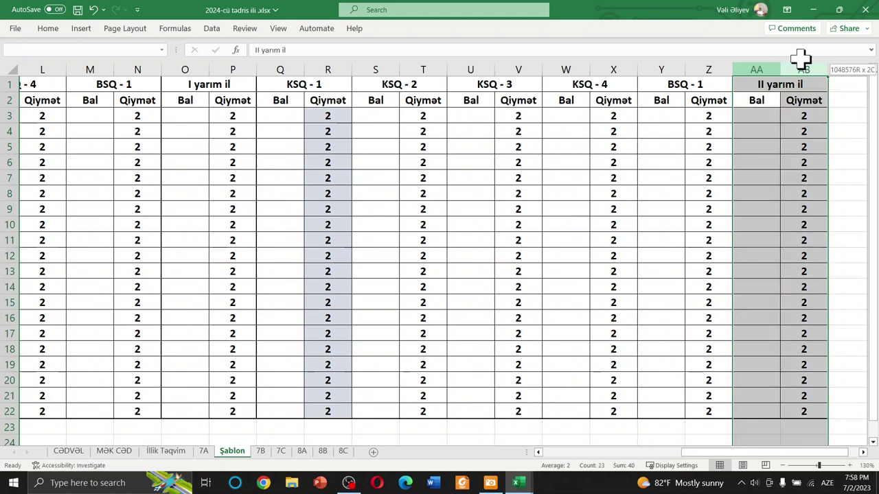
pyautogui.hotkey('ctrl', 'c')
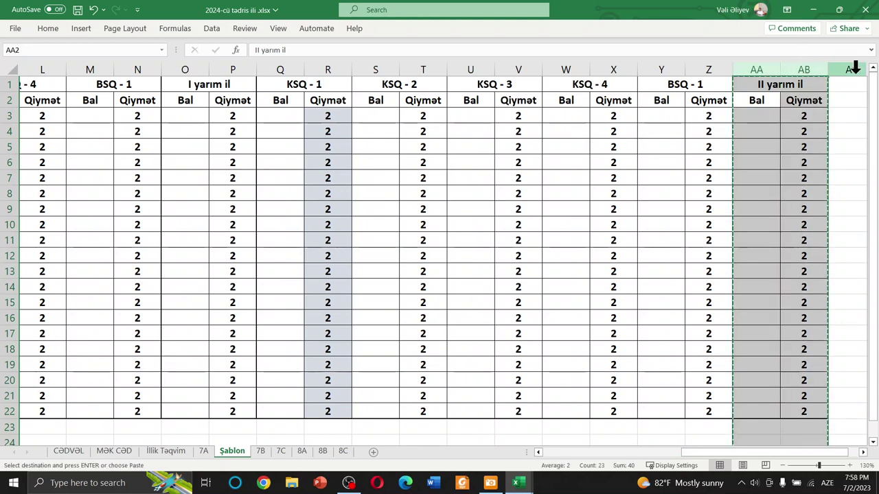
pyautogui.click(853, 69)
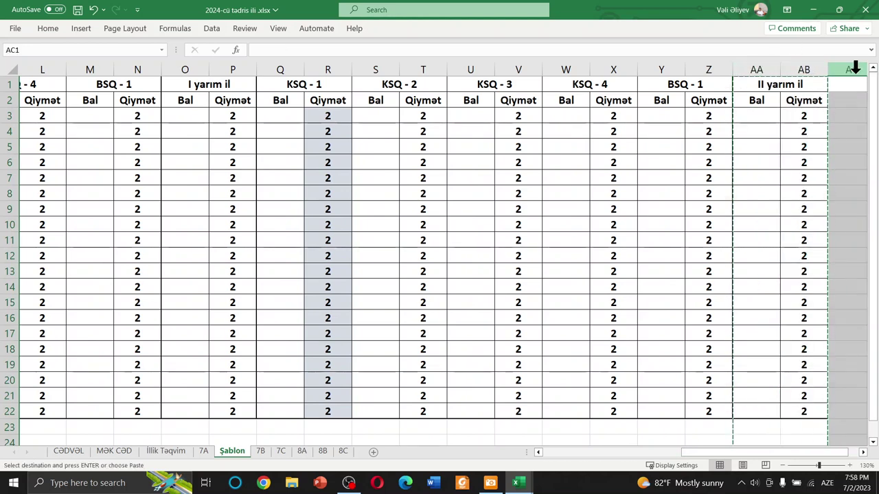
pyautogui.hotkey('ctrl', 'v')
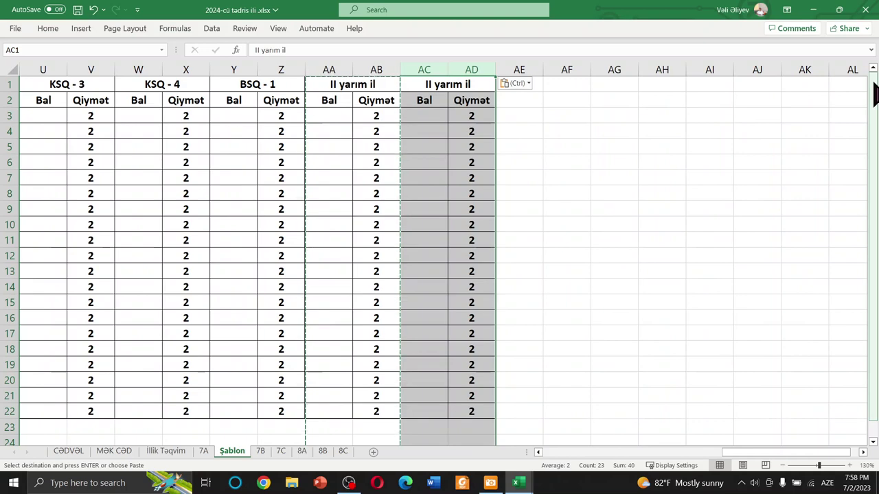
pyautogui.press('Escape')
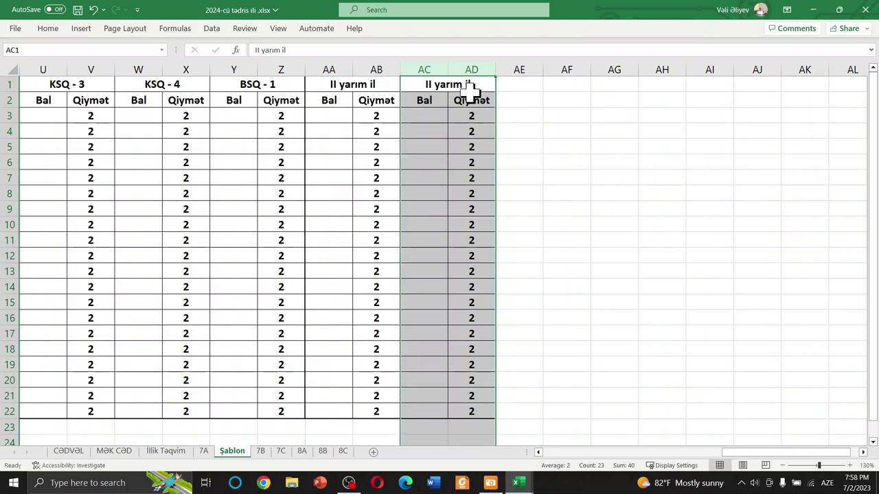
# Rename the AC1 header 'İllik' and scroll back to column A
pyautogui.doubleClick(474, 84)
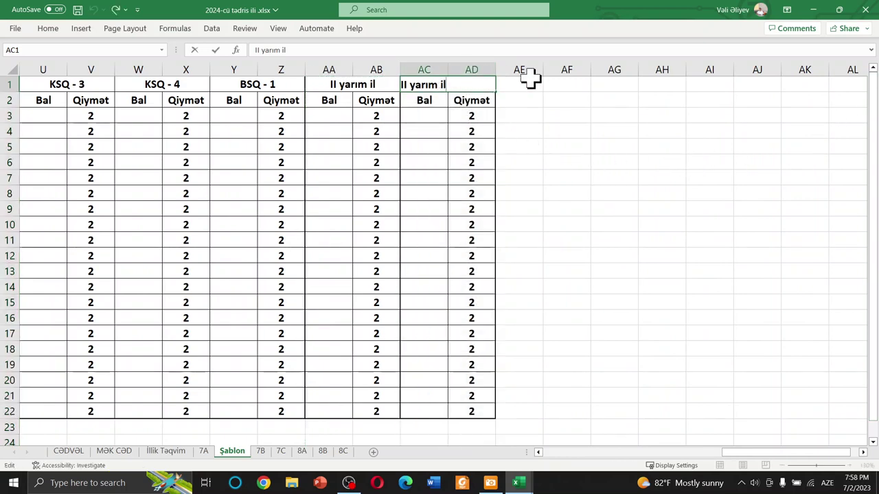
pyautogui.hotkey('shift', 'Home')
pyautogui.write('İII')
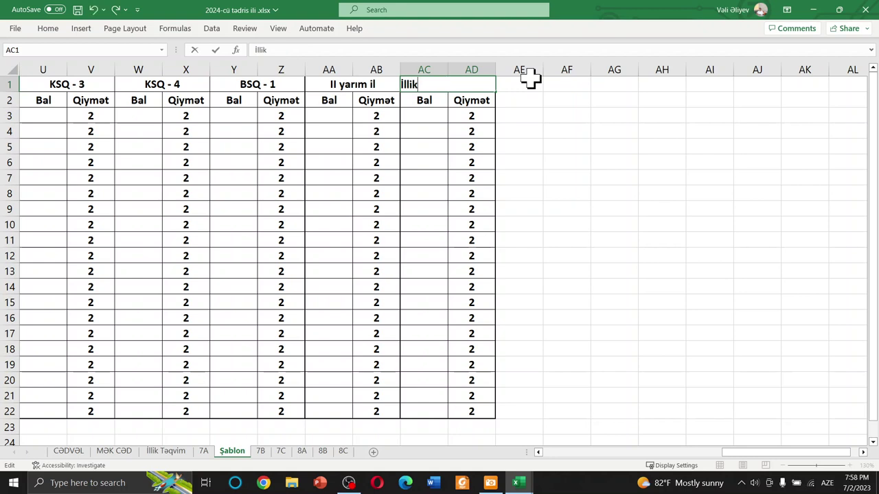
pyautogui.press('Return')
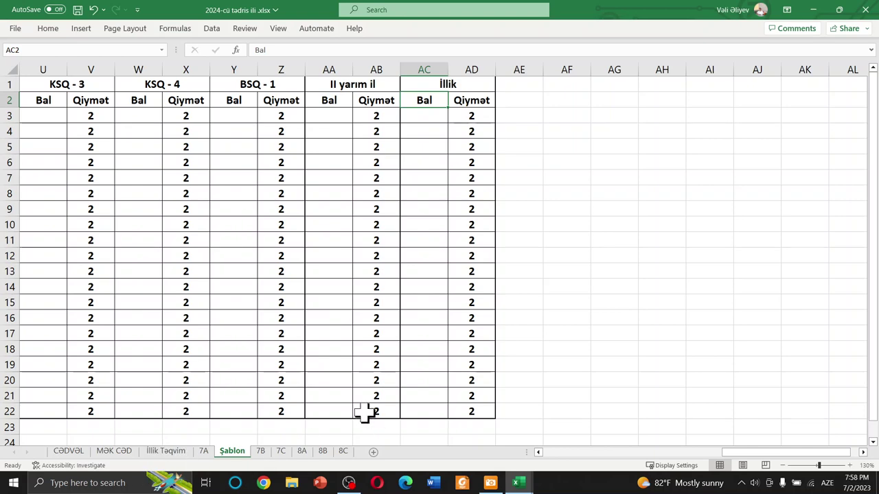
pyautogui.moveTo(767, 457); pyautogui.dragTo(474, 456)
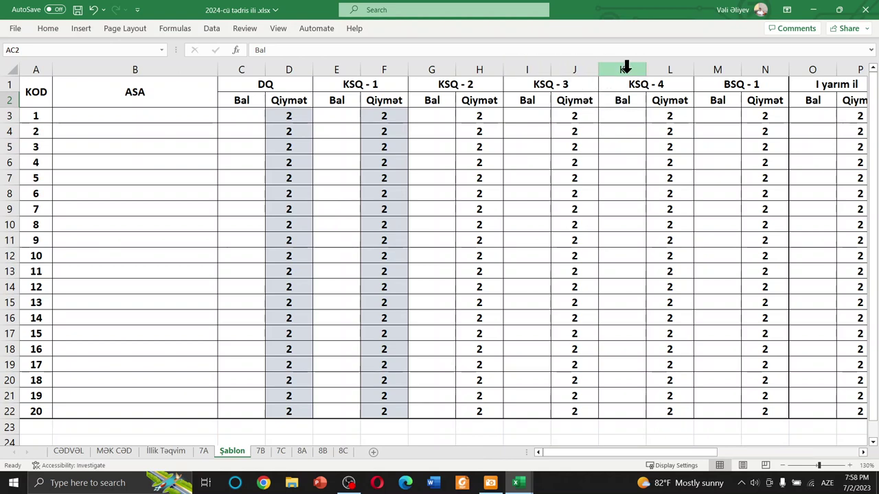
# Delete the first KSQ - 4 column pair K:L
pyautogui.moveTo(611, 69); pyautogui.dragTo(667, 69)
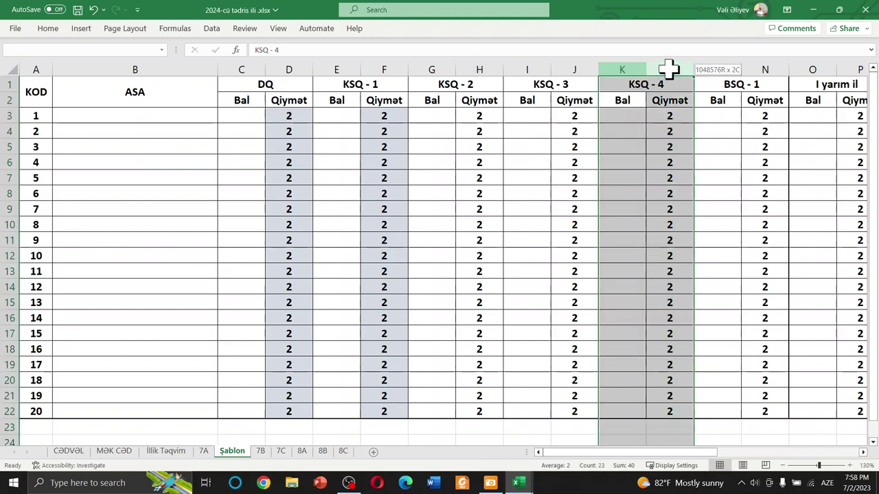
pyautogui.rightClick(666, 66)
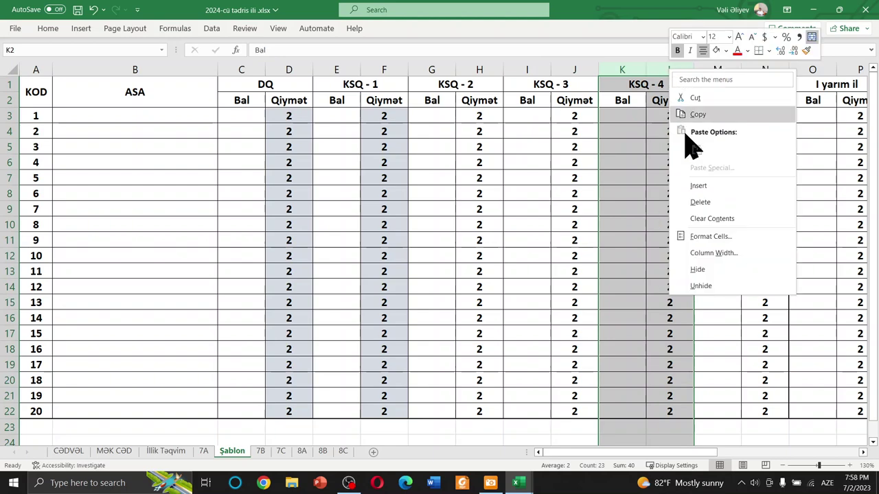
pyautogui.click(717, 203)
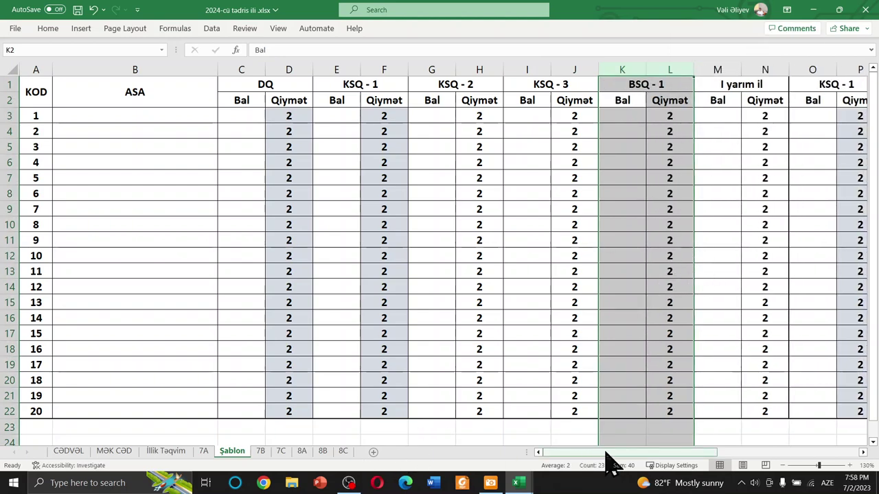
pyautogui.moveTo(629, 453); pyautogui.dragTo(757, 455)
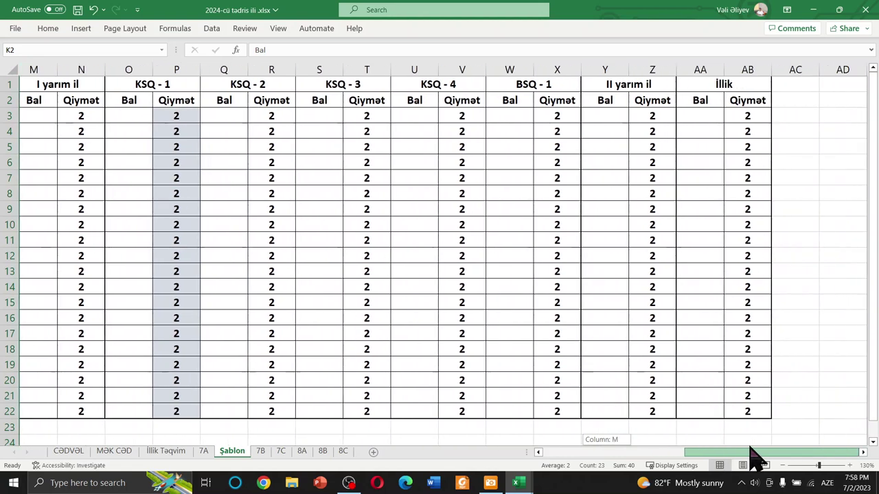
# Delete the second KSQ - 4 pair U:V and select the whole grade table
pyautogui.click(412, 68)
pyautogui.moveTo(412, 62); pyautogui.dragTo(449, 62)
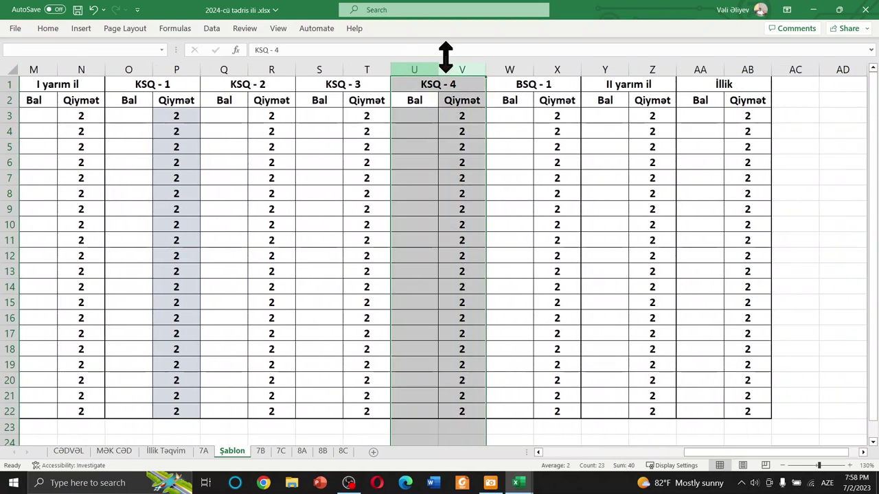
pyautogui.rightClick(465, 68)
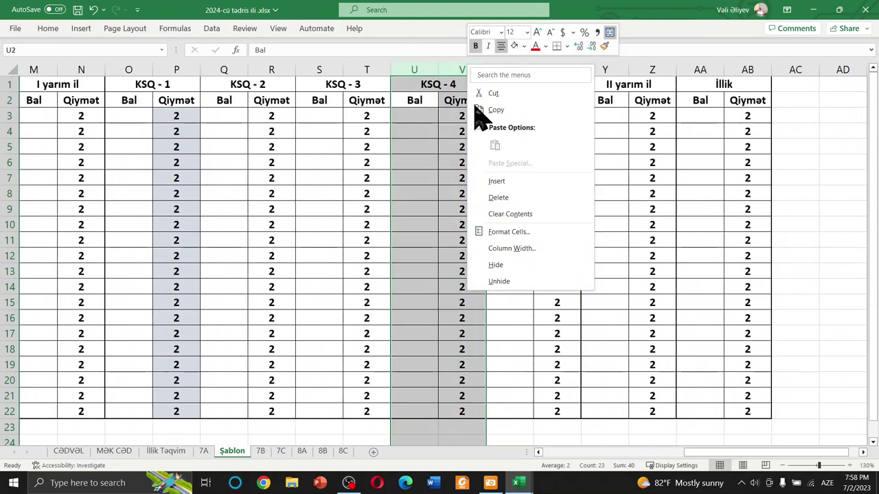
pyautogui.click(511, 199)
pyautogui.click(529, 208)
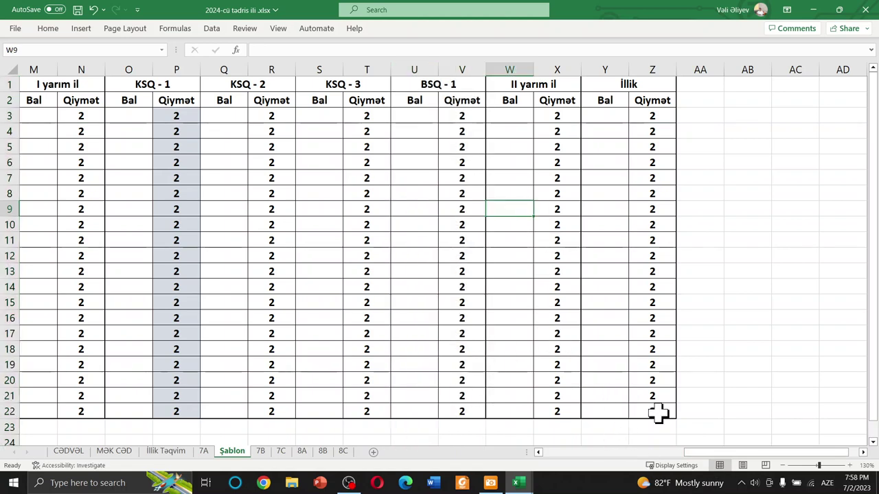
pyautogui.moveTo(656, 410)
pyautogui.mouseDown()
pyautogui.moveTo(204, 233)
pyautogui.moveTo(28, 117)
pyautogui.mouseUp()
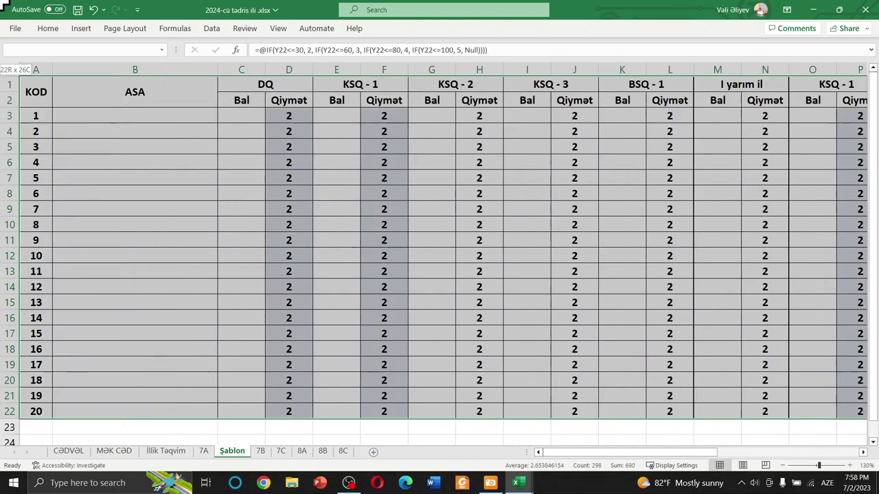
# Give every table cell All Borders and apply a fill colour
pyautogui.click(49, 33)
pyautogui.click(168, 68)
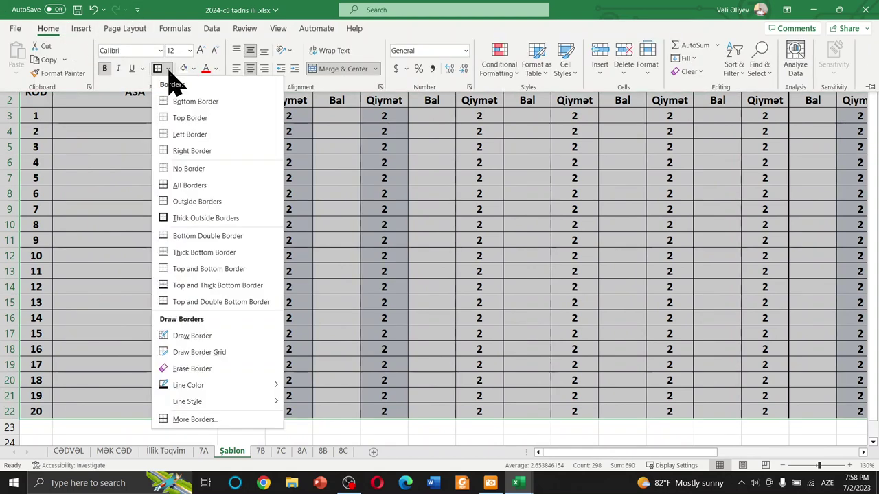
pyautogui.click(186, 187)
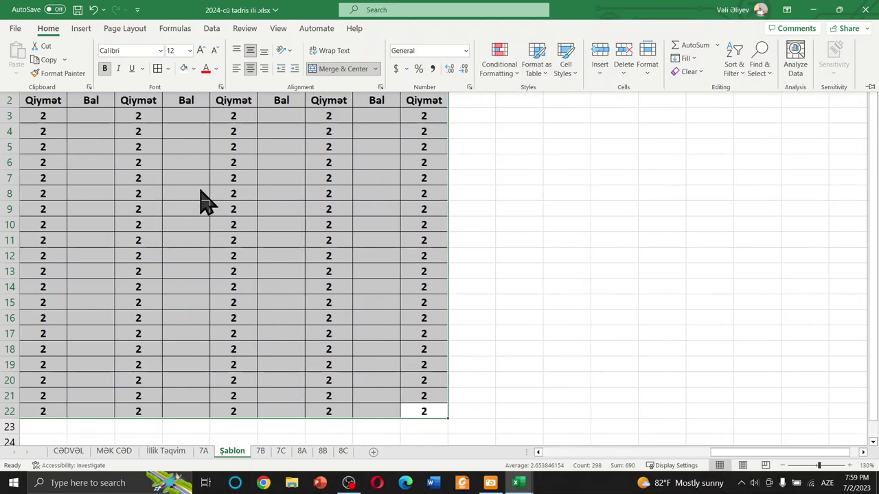
pyautogui.click(194, 68)
pyautogui.click(184, 97)
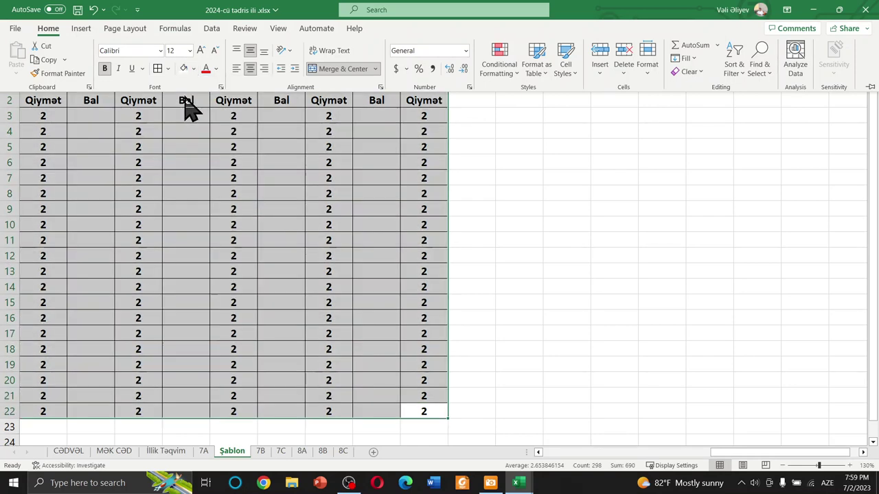
pyautogui.hotkey('ctrl', 'F1')
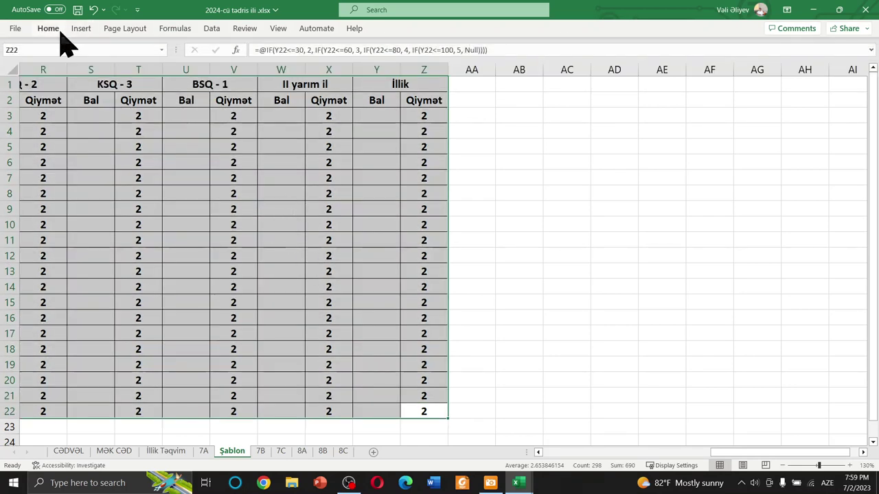
# Surround the grade table with a Thick Outside Border
pyautogui.click(57, 31)
pyautogui.click(167, 69)
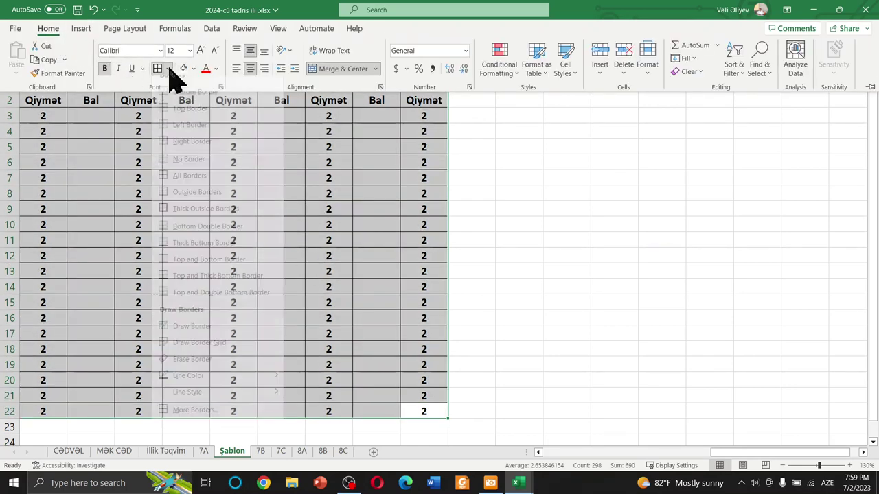
pyautogui.click(197, 218)
pyautogui.click(347, 268)
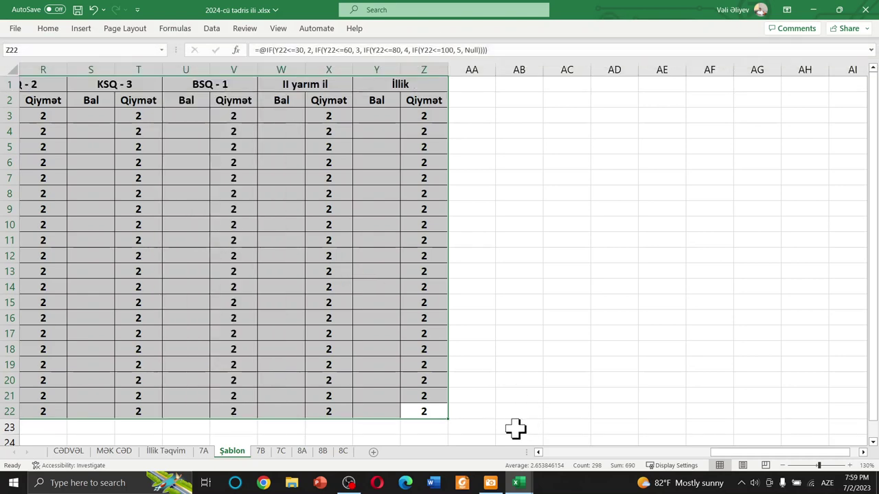
pyautogui.click(417, 364)
pyautogui.keyDown('ctrl'); pyautogui.scroll(-3, 416, 364); pyautogui.keyUp('ctrl')
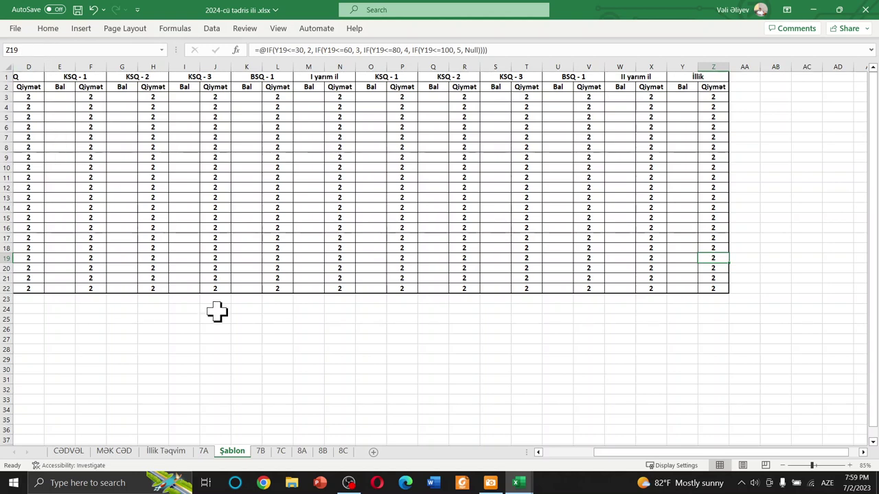
# Narrow columns C through Z to one uniform width
pyautogui.moveTo(630, 453); pyautogui.dragTo(549, 453)
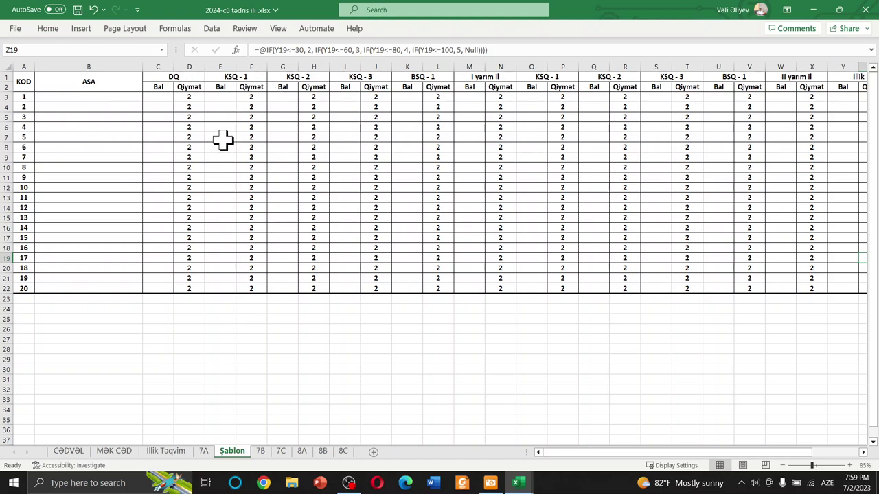
pyautogui.moveTo(158, 66)
pyautogui.mouseDown()
pyautogui.moveTo(762, 75)
pyautogui.moveTo(756, 66)
pyautogui.mouseUp()
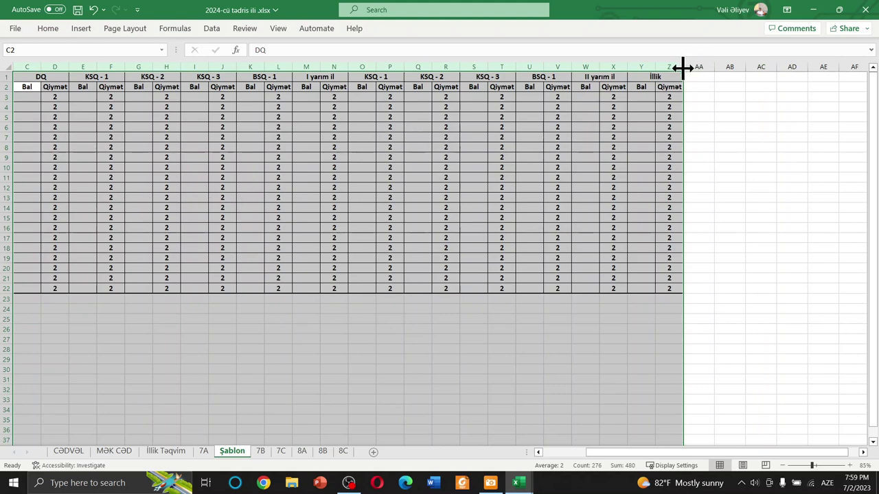
pyautogui.moveTo(684, 67); pyautogui.dragTo(679, 67)
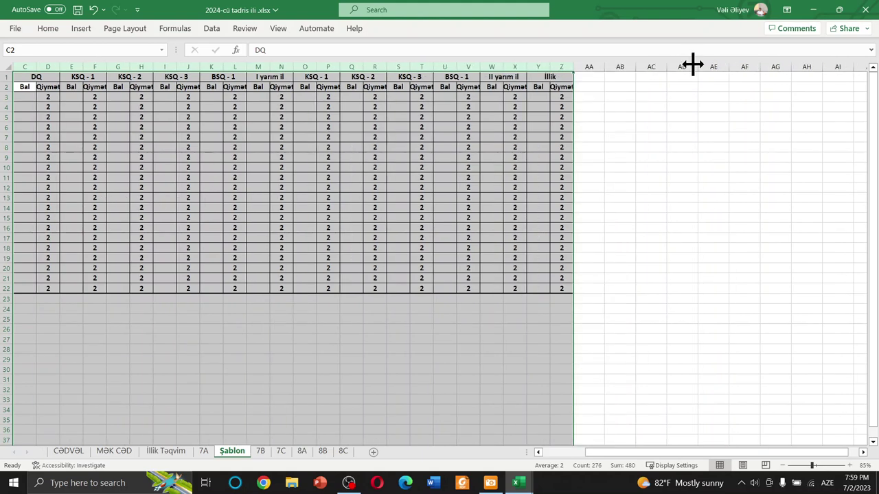
pyautogui.click(232, 278)
# Check the grade formula in F19 and scroll back up the sheet
pyautogui.click(89, 259)
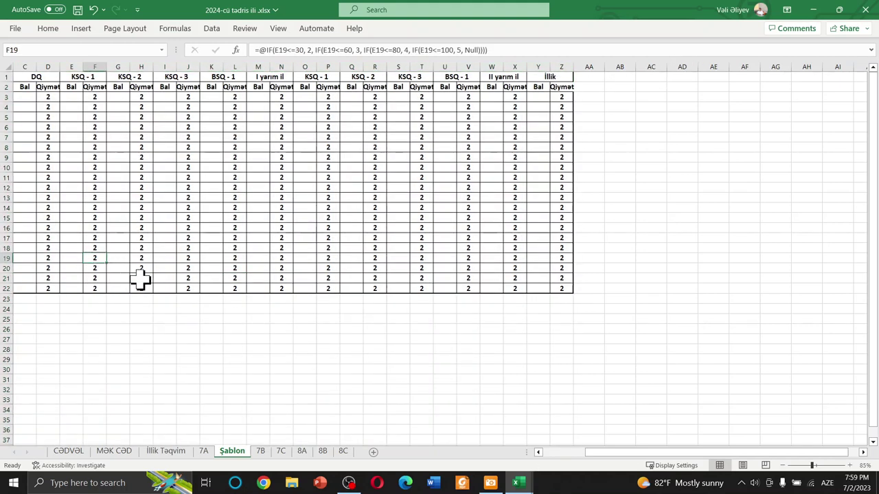
pyautogui.press('Left')
pyautogui.press('Left')
pyautogui.press('Left')
pyautogui.press('Left')
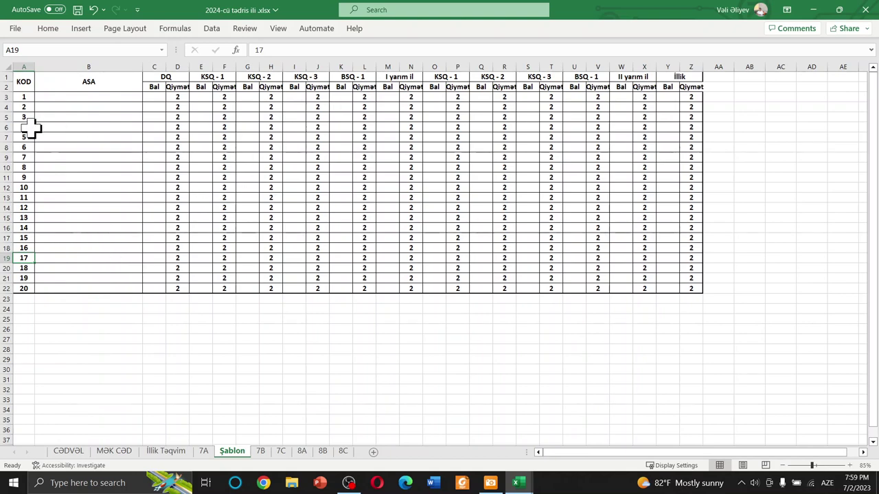
pyautogui.scroll(2, 112, 139)
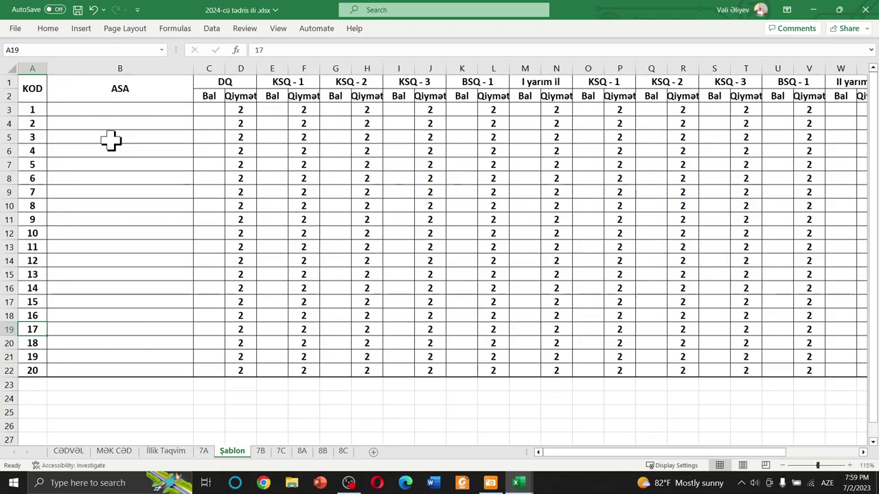
pyautogui.scroll(2, 112, 137)
pyautogui.scroll(1, 111, 128)
pyautogui.scroll(1, 203, 125)
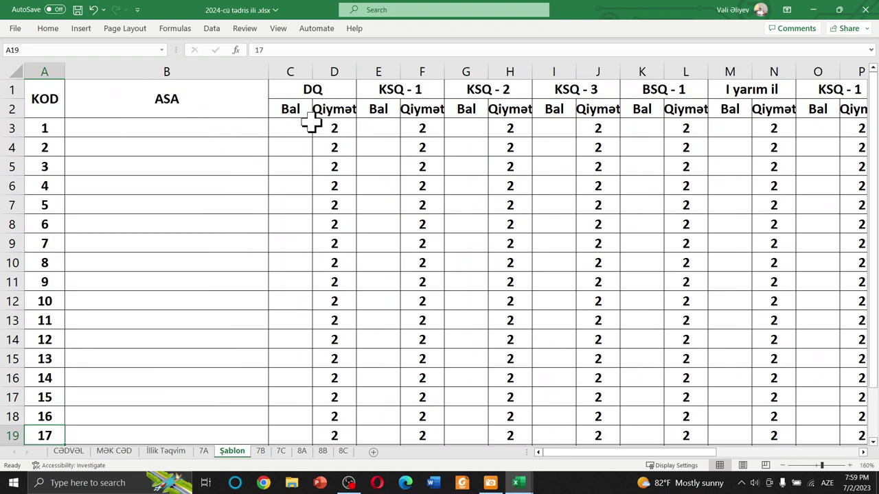
# Enter =RANDBETWEEN(5,100) in C3 so the first DQ score shows 60
pyautogui.click(291, 131)
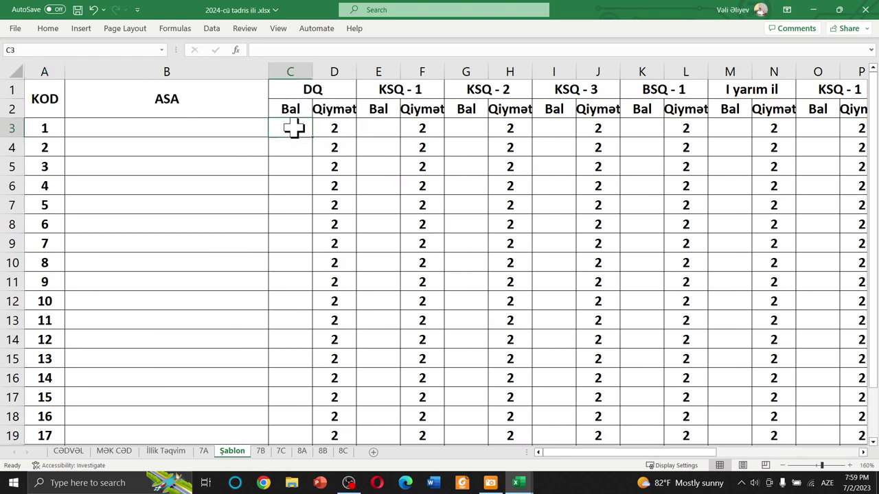
pyautogui.write('=RA')
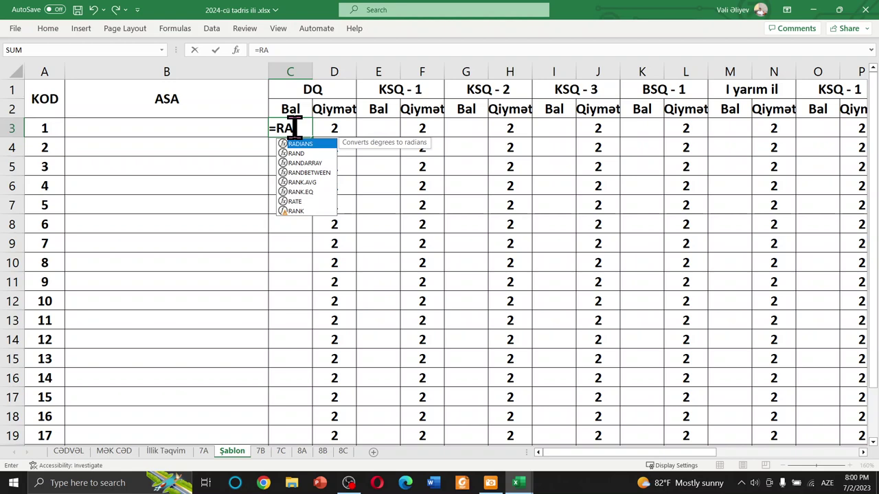
pyautogui.write('N')
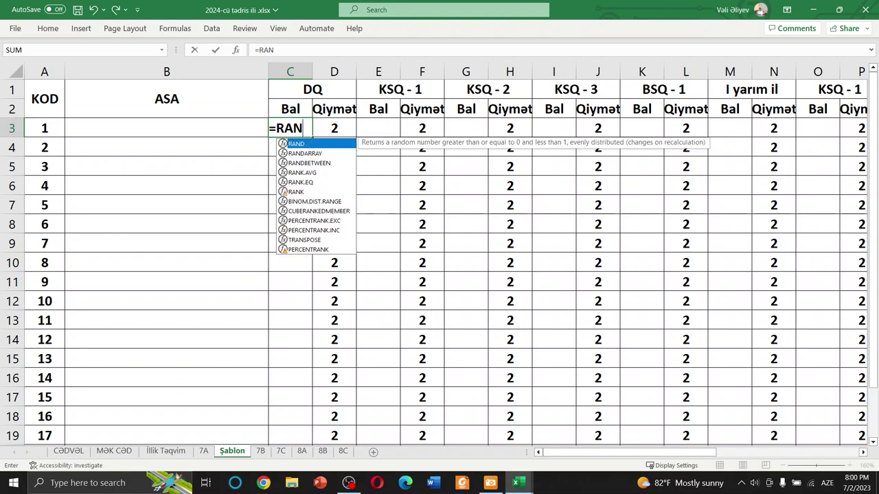
pyautogui.write('D')
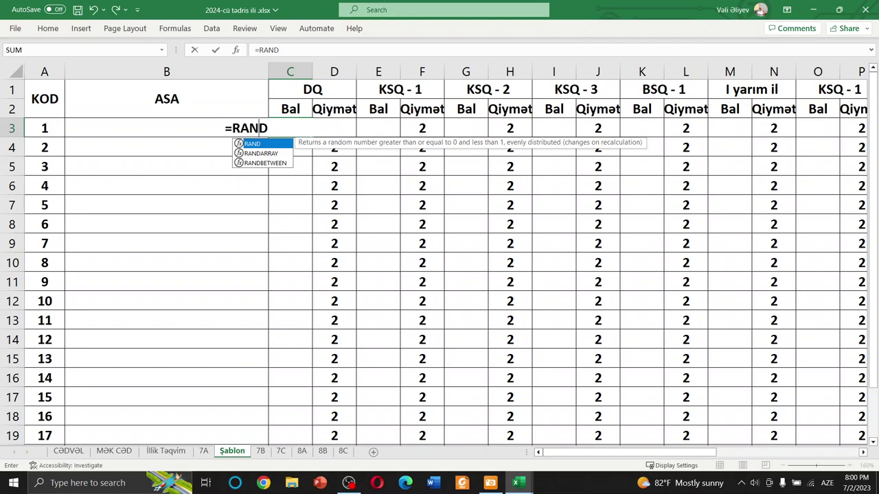
pyautogui.press('Down')
pyautogui.press('Down')
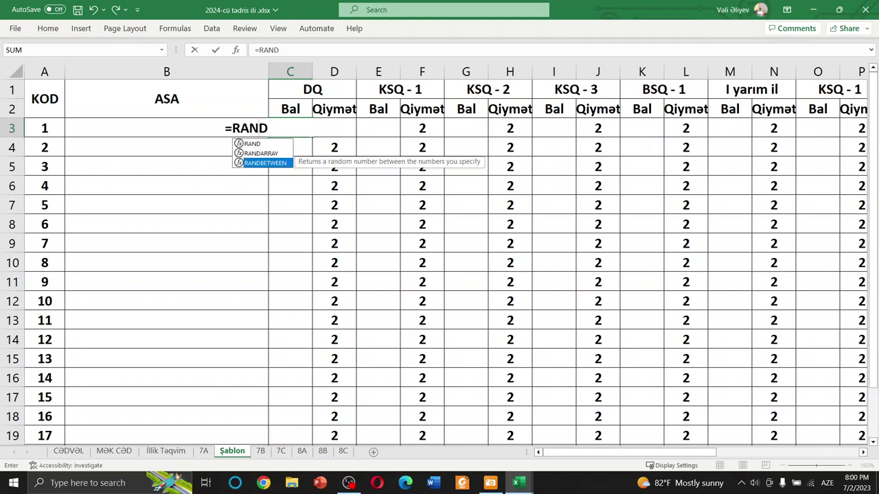
pyautogui.press('Tab')
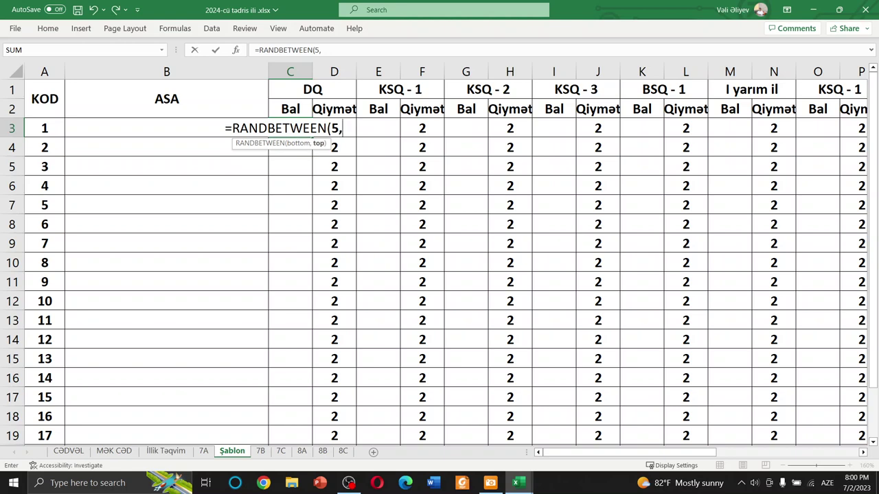
pyautogui.write('100')
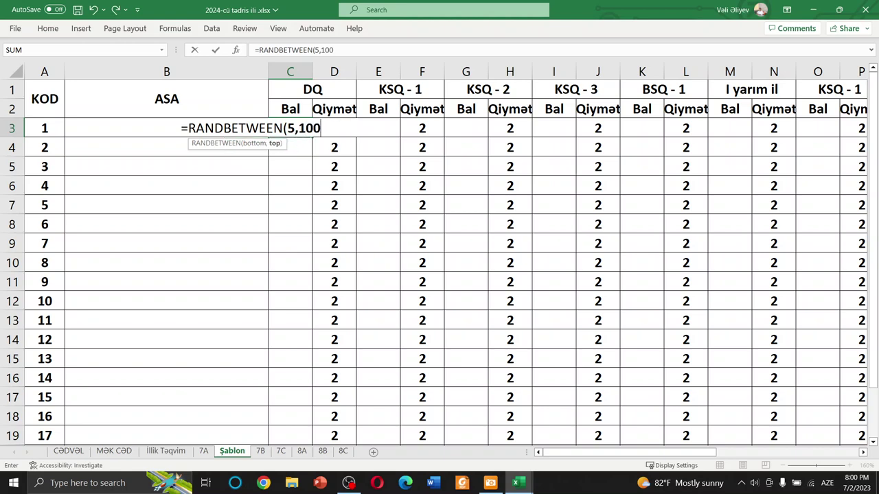
pyautogui.press('Return')
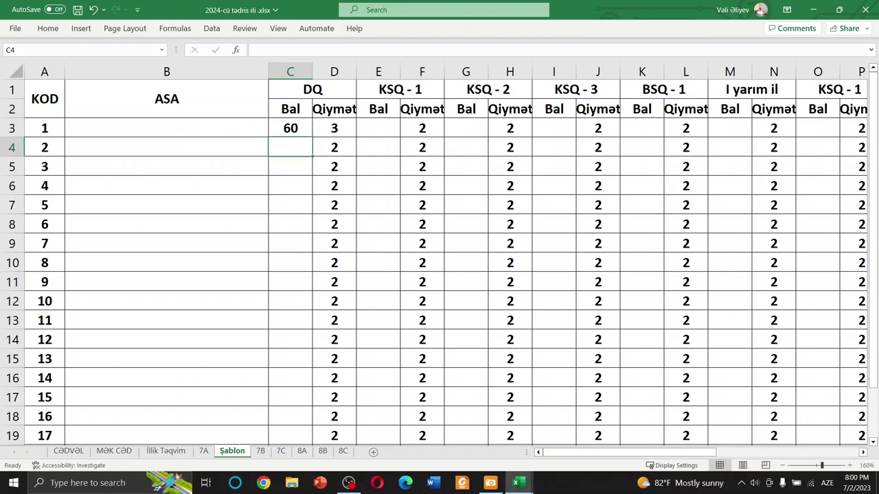
# Fill the RANDBETWEEN score formula down column C and copy the column
pyautogui.click(300, 130)
pyautogui.moveTo(315, 141)
pyautogui.mouseDown()
pyautogui.moveTo(311, 451)
pyautogui.moveTo(307, 384)
pyautogui.mouseUp()
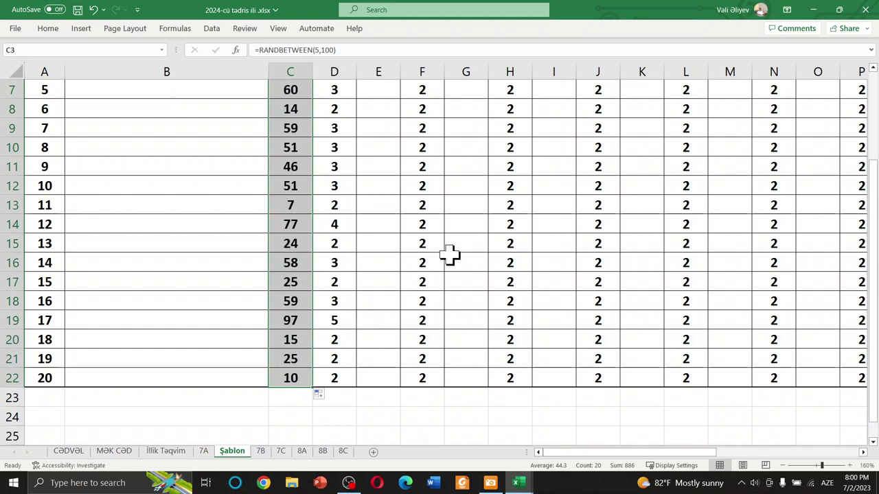
pyautogui.hotkey('ctrl', 'c')
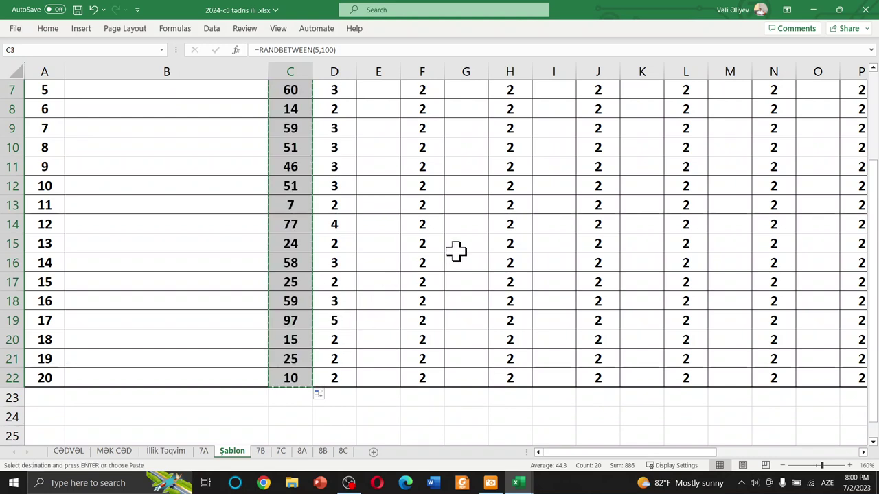
# Paste the random scores into columns E, G, I and K
pyautogui.scroll(3, 457, 251)
pyautogui.scroll(1, 418, 240)
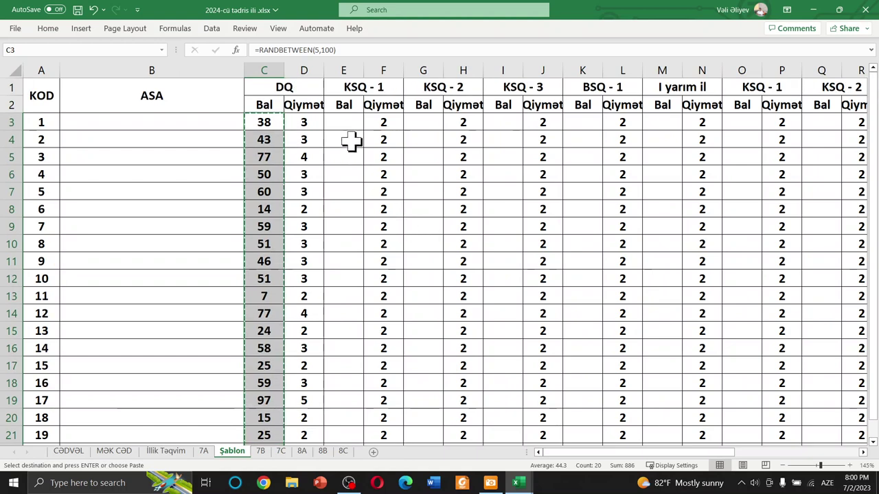
pyautogui.click(347, 123)
pyautogui.hotkey('ctrl', 'v')
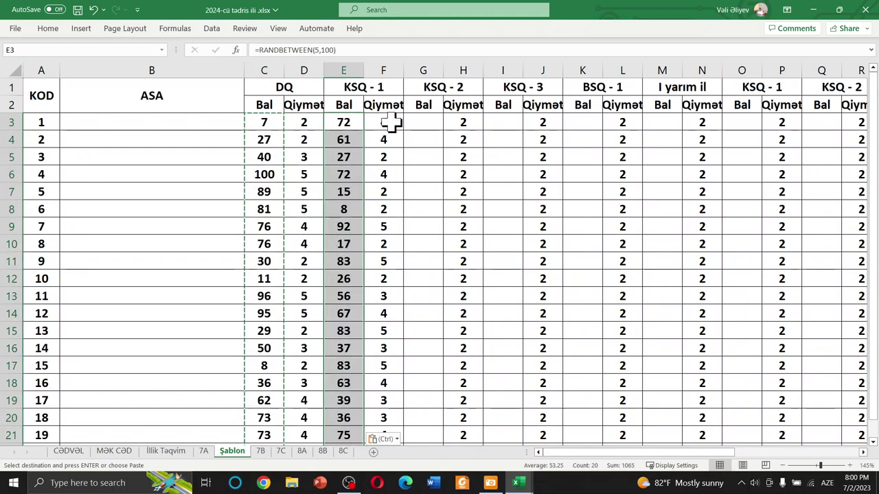
pyautogui.click(432, 122)
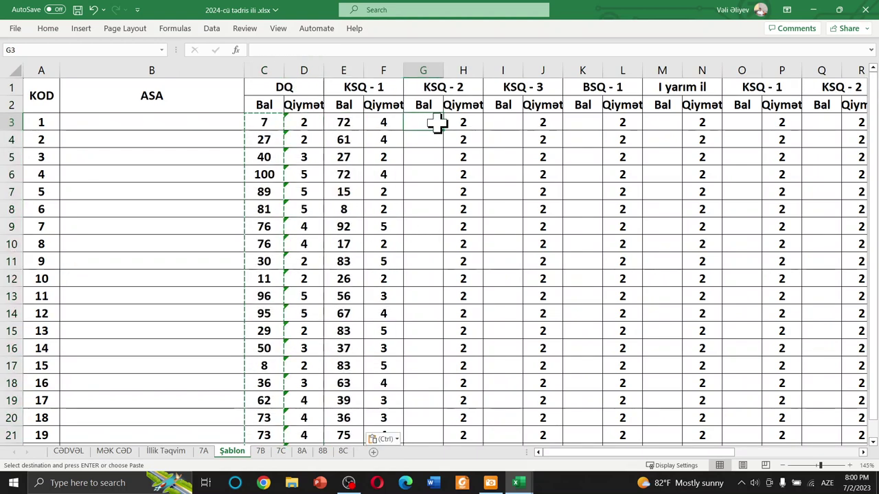
pyautogui.hotkey('ctrl', 'v')
pyautogui.click(504, 123)
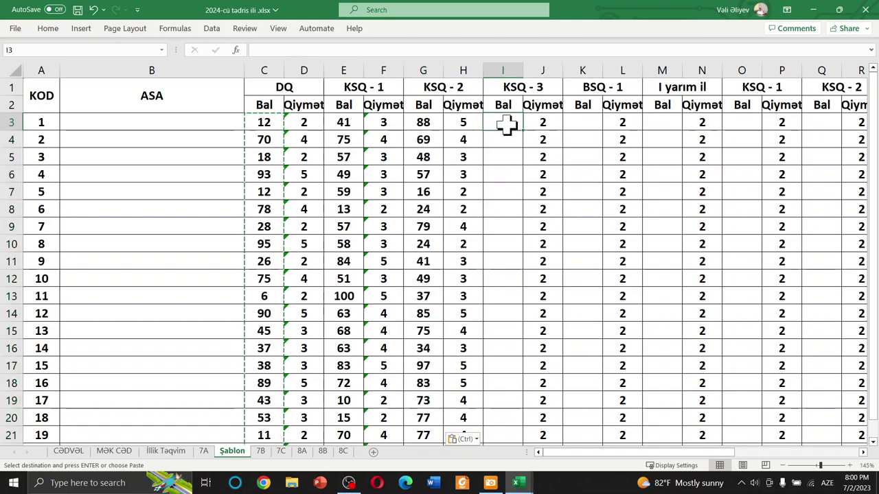
pyautogui.hotkey('ctrl', 'v')
pyautogui.click(583, 124)
pyautogui.hotkey('ctrl', 'v')
pyautogui.click(661, 120)
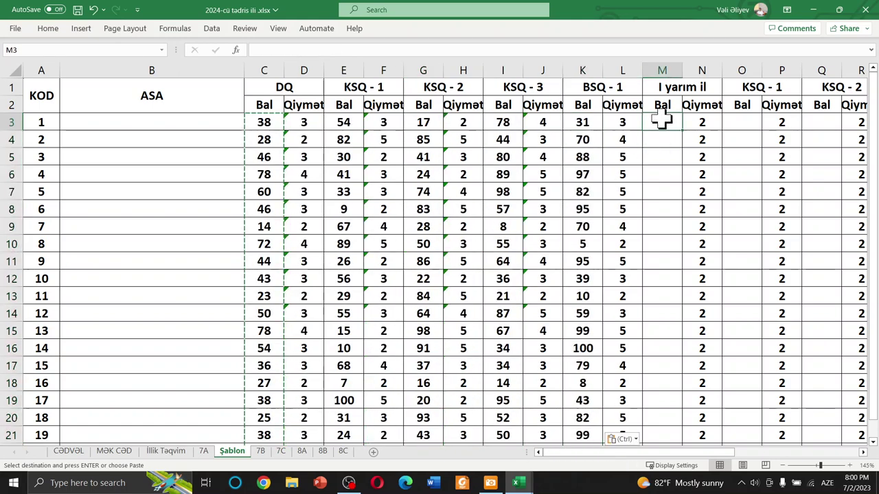
pyautogui.press('ctrl')
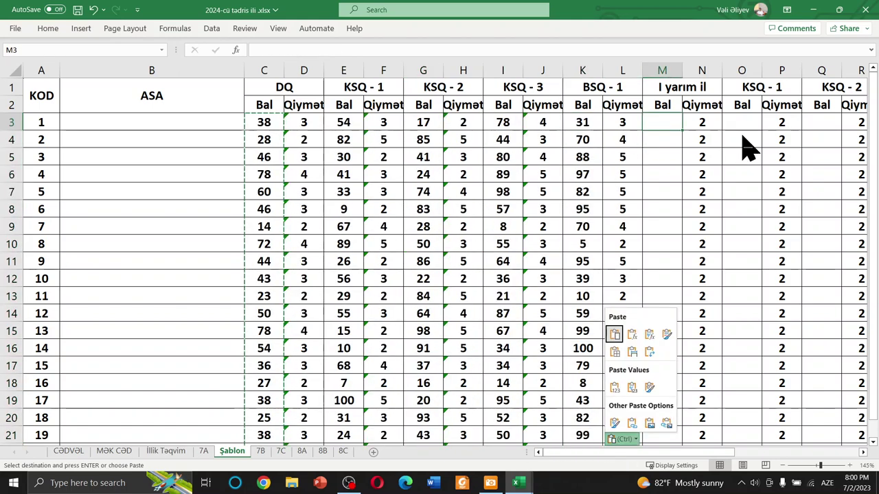
pyautogui.press('ctrl')
# Paste the random scores into columns O, Q, S and U
pyautogui.click(743, 123)
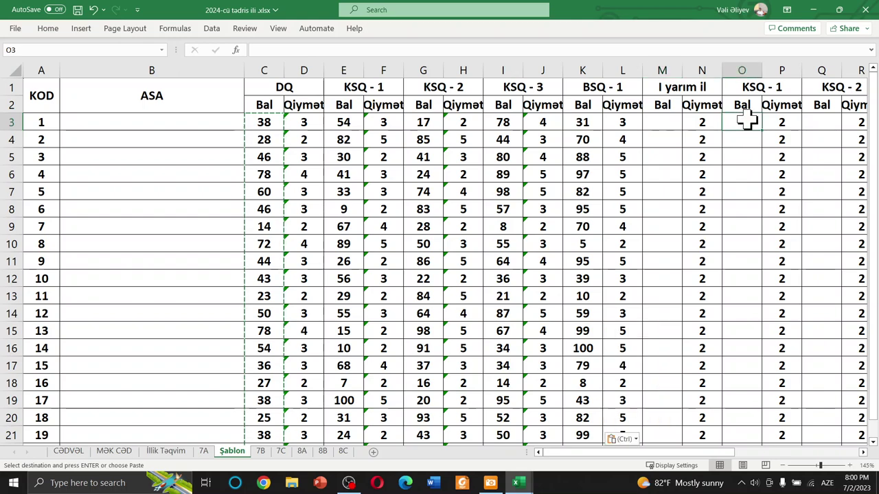
pyautogui.hotkey('ctrl', 'v')
pyautogui.click(820, 123)
pyautogui.hotkey('ctrl', 'v')
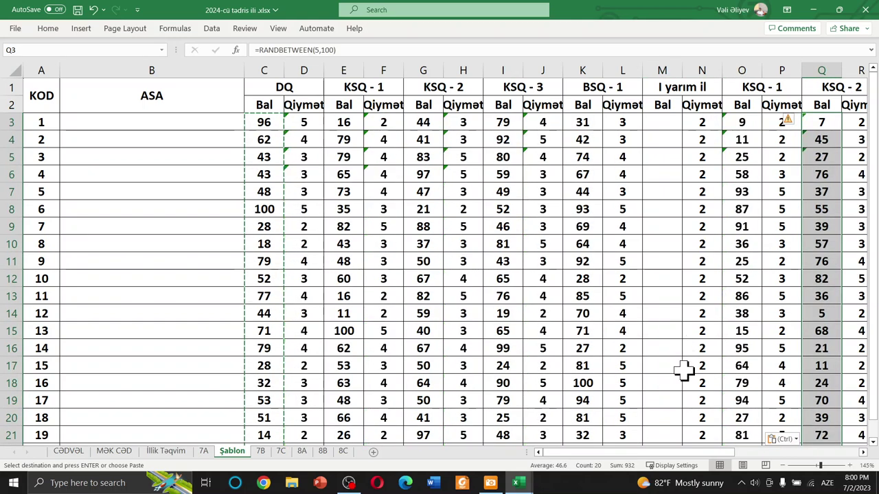
pyautogui.moveTo(695, 452); pyautogui.dragTo(817, 464)
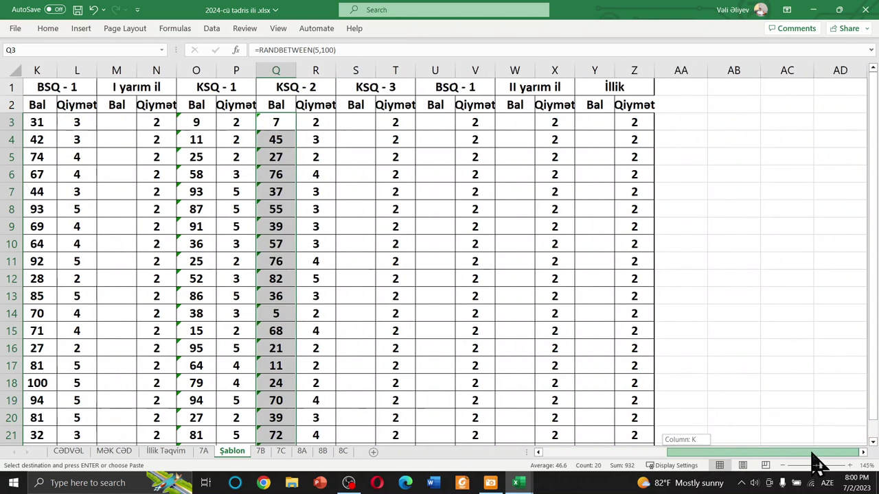
pyautogui.click(345, 111)
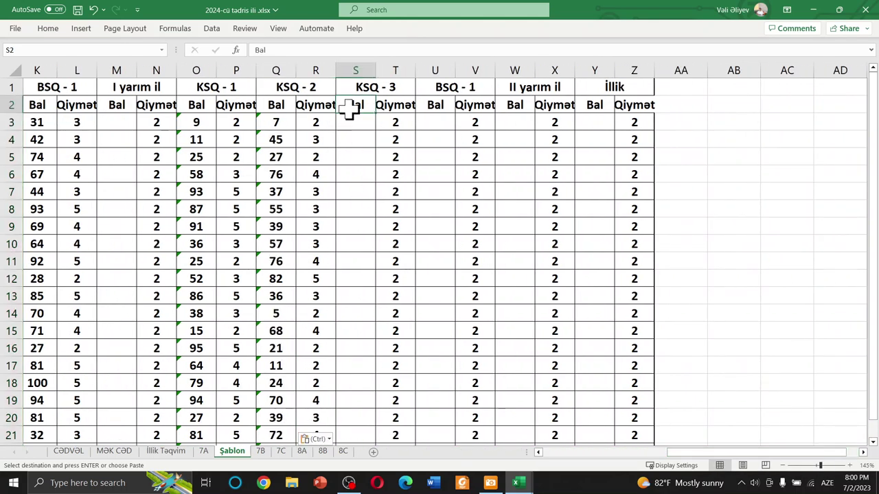
pyautogui.click(355, 126)
pyautogui.hotkey('ctrl', 'v')
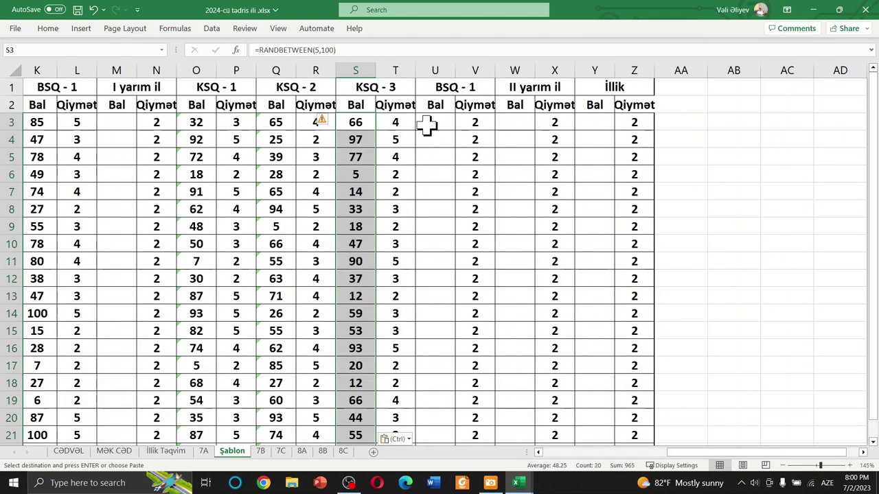
pyautogui.click(428, 123)
pyautogui.hotkey('ctrl', 'v')
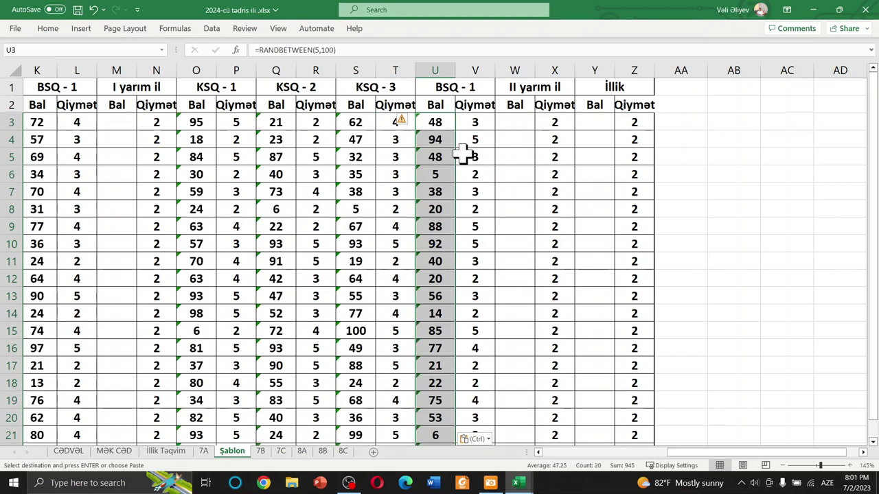
# End copy mode and switch from Excel to Foxit Reader
pyautogui.keyDown('ctrl'); pyautogui.scroll(-4, 461, 155); pyautogui.keyUp('ctrl')
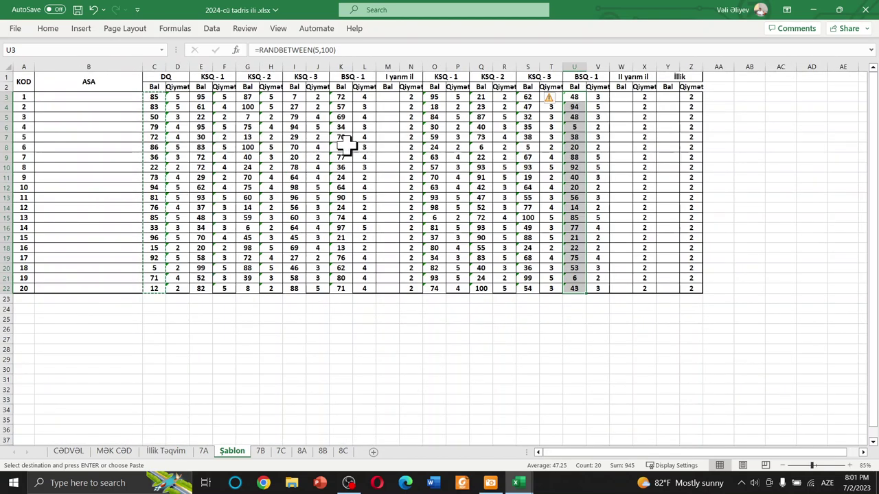
pyautogui.press('Escape')
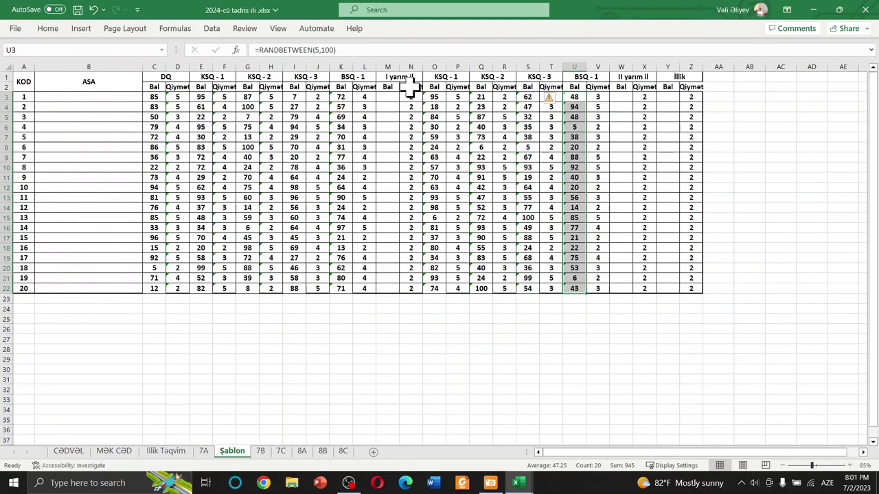
pyautogui.click(579, 137)
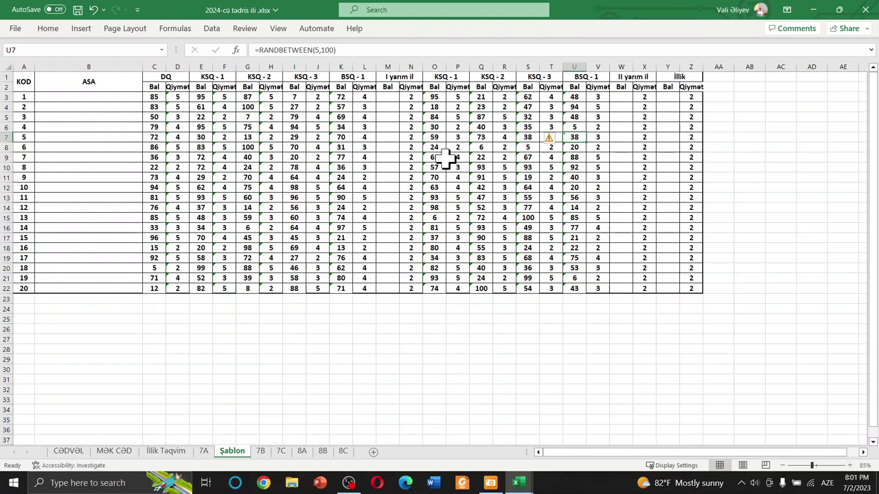
pyautogui.click(463, 484)
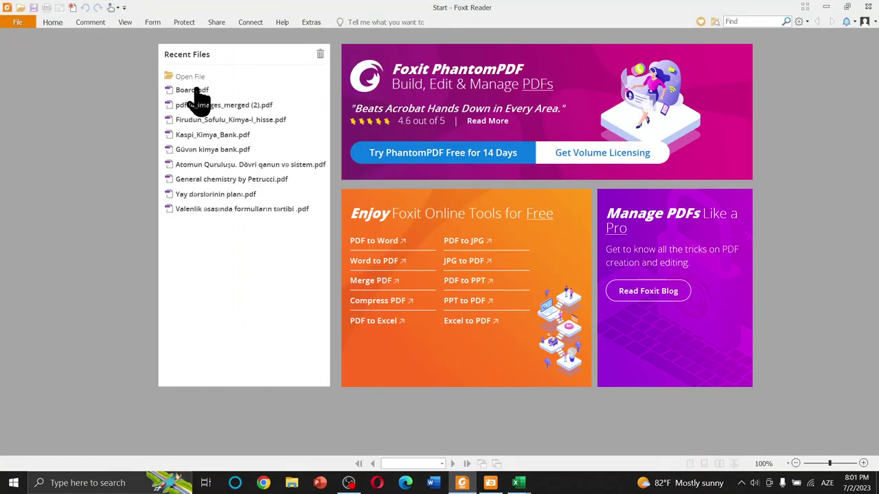
# Open Board.pdf from Recent Files and switch to the Comment > Pencil tool
pyautogui.click(193, 90)
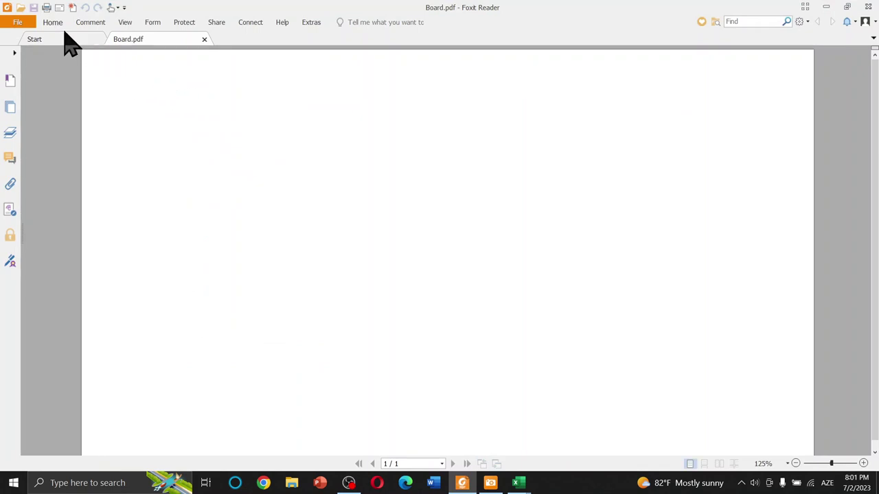
pyautogui.click(97, 25)
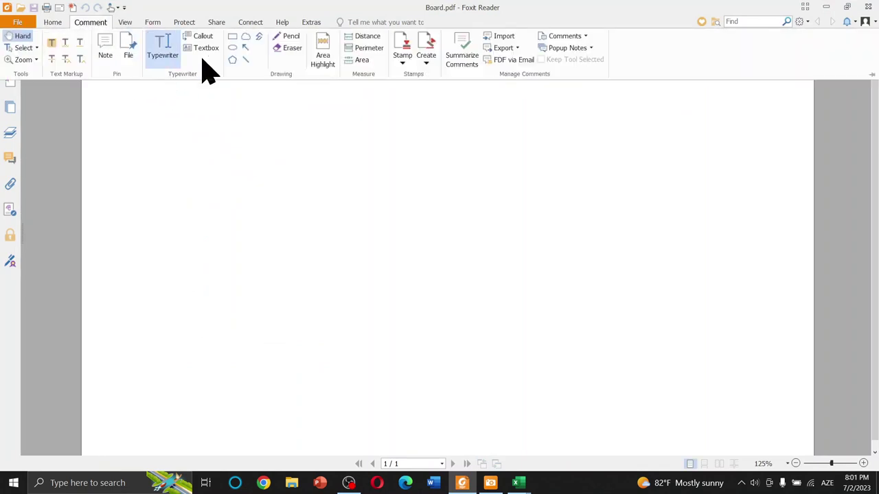
pyautogui.click(285, 36)
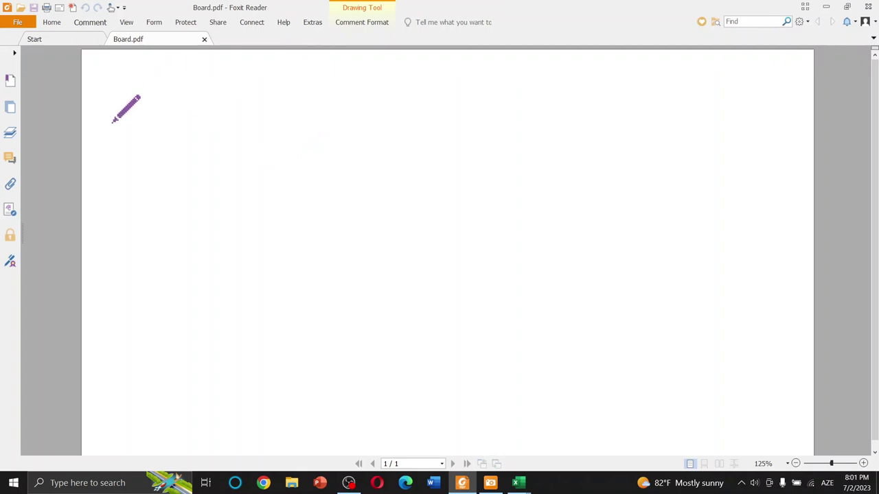
# Handwrite Q = (K1+K2+K3)/3 with its fraction bar and a multiplication dot
pyautogui.moveTo(113, 96); pyautogui.dragTo(113, 96)
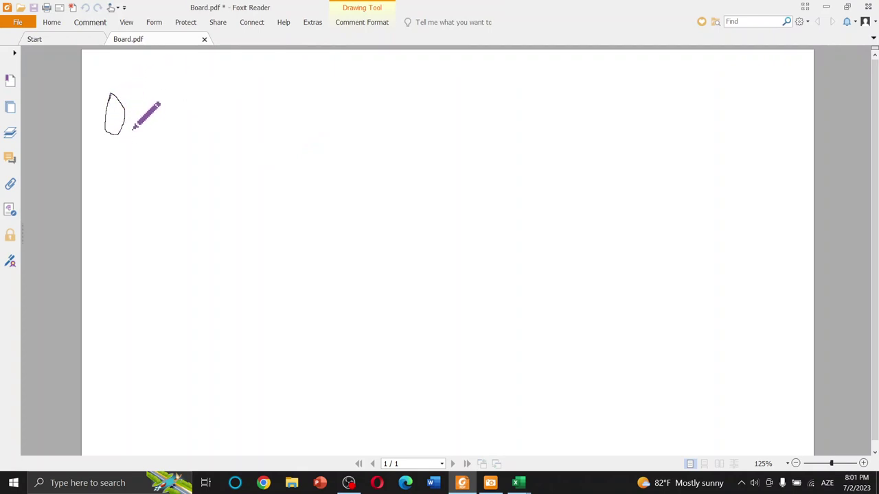
pyautogui.moveTo(116, 124)
pyautogui.mouseDown()
pyautogui.moveTo(136, 141)
pyautogui.moveTo(154, 116)
pyautogui.moveTo(155, 125)
pyautogui.mouseUp()
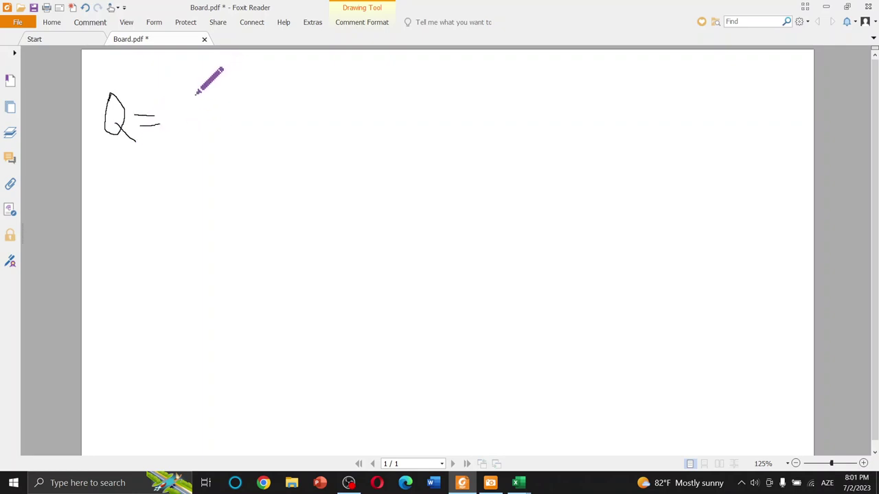
pyautogui.moveTo(191, 93)
pyautogui.mouseDown()
pyautogui.moveTo(190, 121)
pyautogui.moveTo(213, 122)
pyautogui.moveTo(239, 105)
pyautogui.moveTo(230, 114)
pyautogui.mouseUp()
pyautogui.moveTo(261, 87)
pyautogui.mouseDown()
pyautogui.moveTo(261, 112)
pyautogui.moveTo(305, 115)
pyautogui.moveTo(320, 97)
pyautogui.moveTo(308, 107)
pyautogui.moveTo(370, 105)
pyautogui.moveTo(361, 115)
pyautogui.mouseUp()
pyautogui.moveTo(190, 138); pyautogui.dragTo(378, 127)
pyautogui.moveTo(265, 150); pyautogui.dragTo(263, 181)
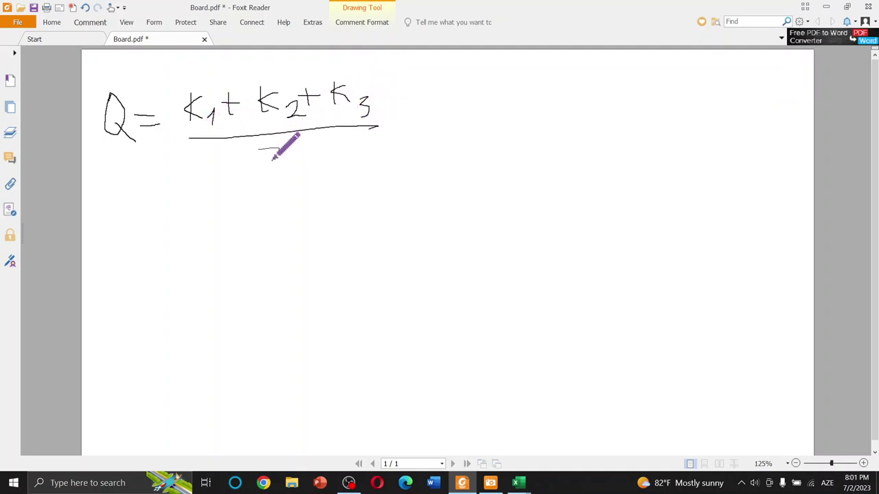
pyautogui.click(390, 125)
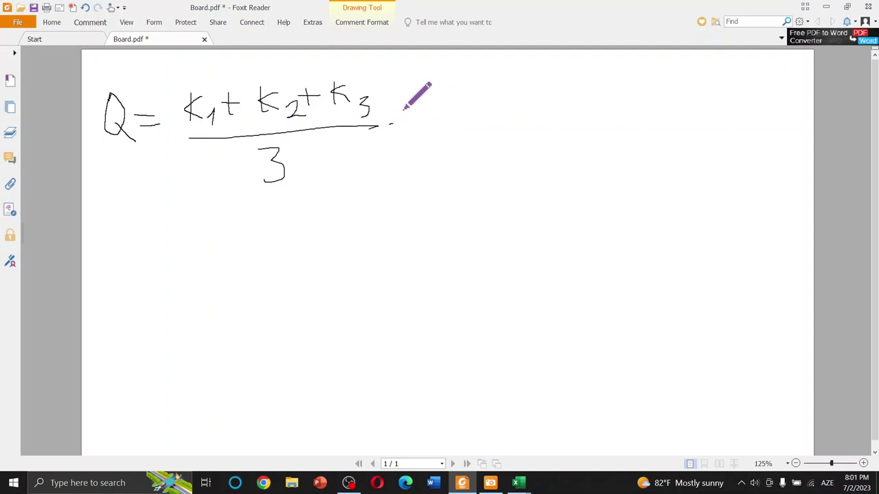
# Add the weights 0,4 + B·0,6 and begin crossing out the Q
pyautogui.moveTo(405, 108)
pyautogui.mouseDown()
pyautogui.moveTo(420, 135)
pyautogui.moveTo(438, 122)
pyautogui.moveTo(438, 133)
pyautogui.mouseUp()
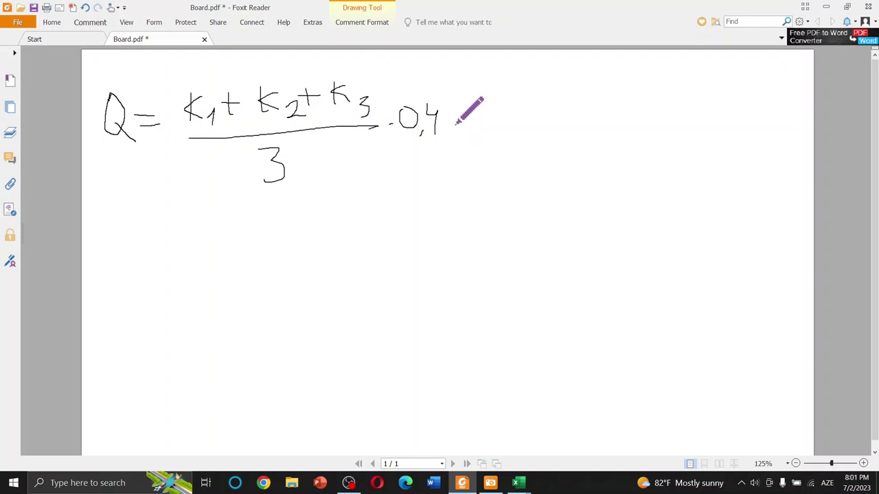
pyautogui.moveTo(463, 118)
pyautogui.mouseDown()
pyautogui.moveTo(478, 118)
pyautogui.moveTo(467, 134)
pyautogui.mouseUp()
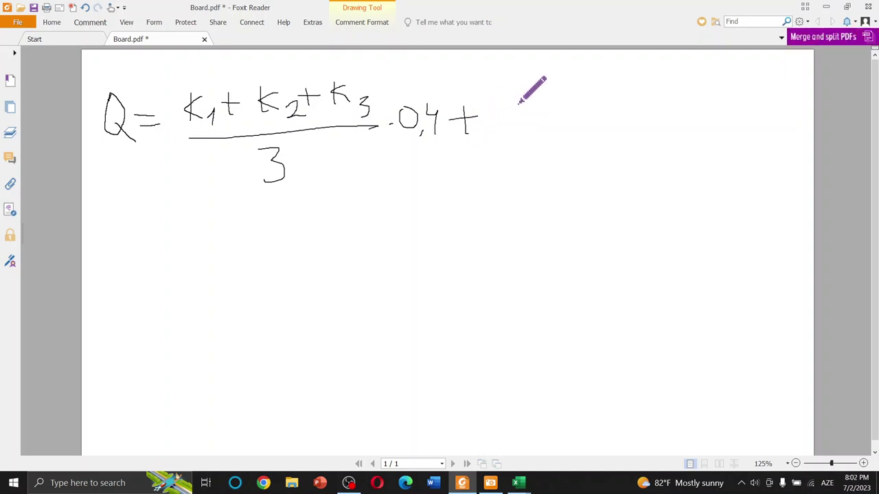
pyautogui.moveTo(504, 109); pyautogui.dragTo(504, 119)
pyautogui.moveTo(525, 94); pyautogui.dragTo(518, 121)
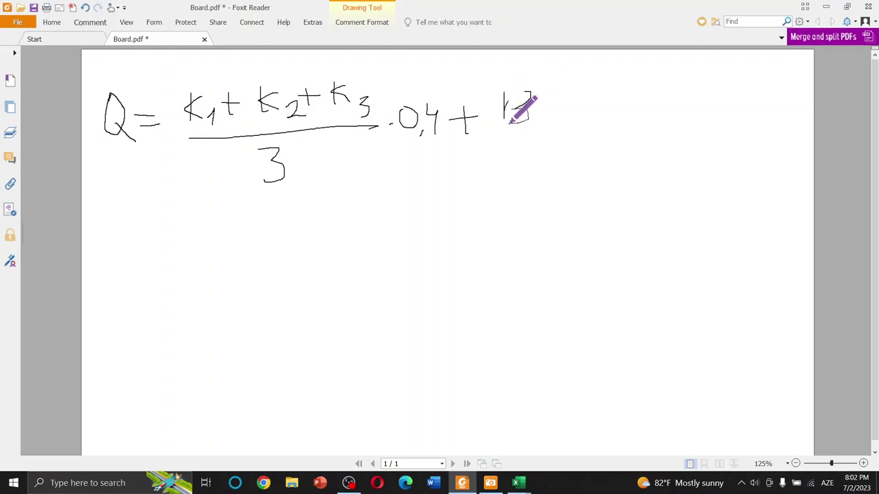
pyautogui.moveTo(570, 97); pyautogui.dragTo(593, 105)
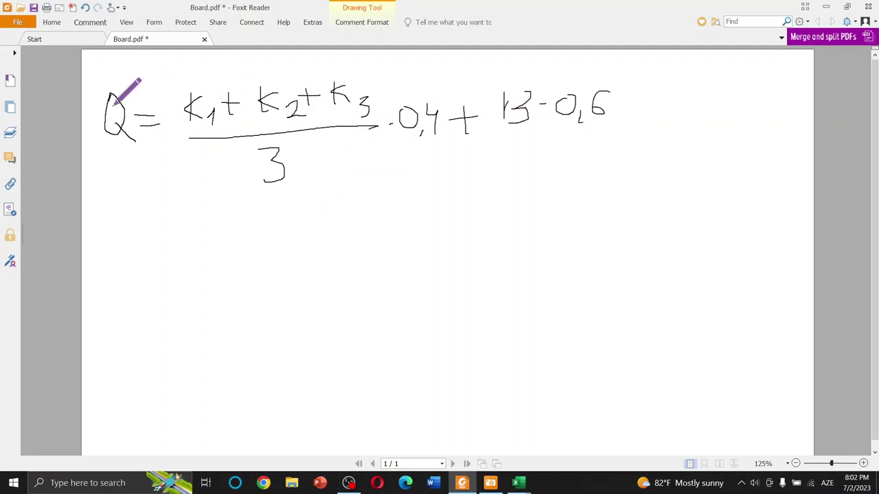
pyautogui.moveTo(131, 88); pyautogui.dragTo(101, 131)
# Strike through the Q and write =(K1+K2+K3)/3 on a new line below
pyautogui.moveTo(93, 83); pyautogui.dragTo(136, 174)
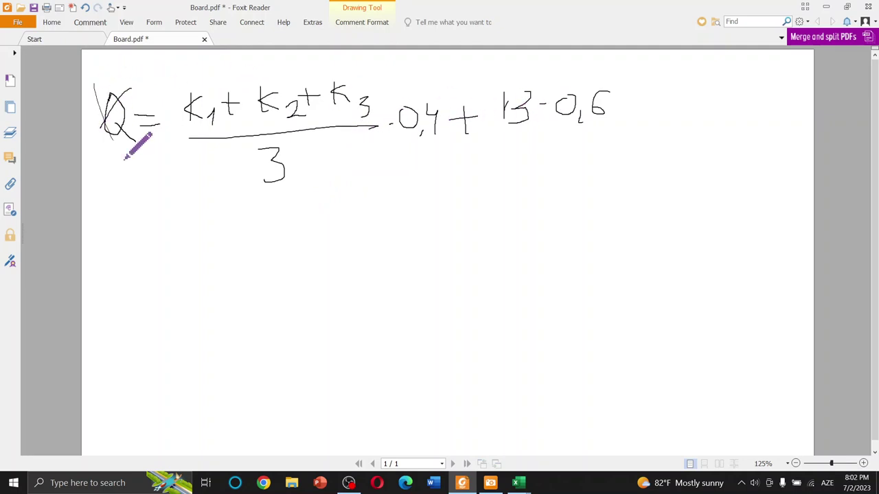
pyautogui.moveTo(113, 117); pyautogui.dragTo(81, 132)
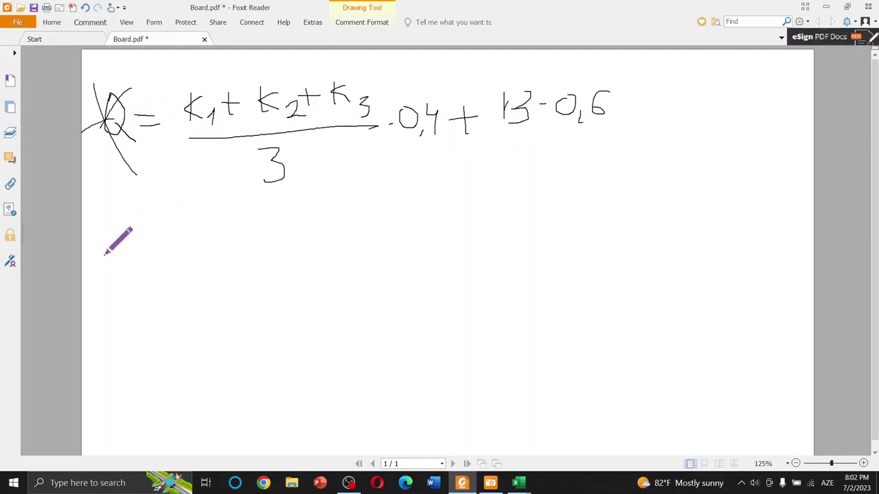
pyautogui.moveTo(99, 250); pyautogui.dragTo(122, 265)
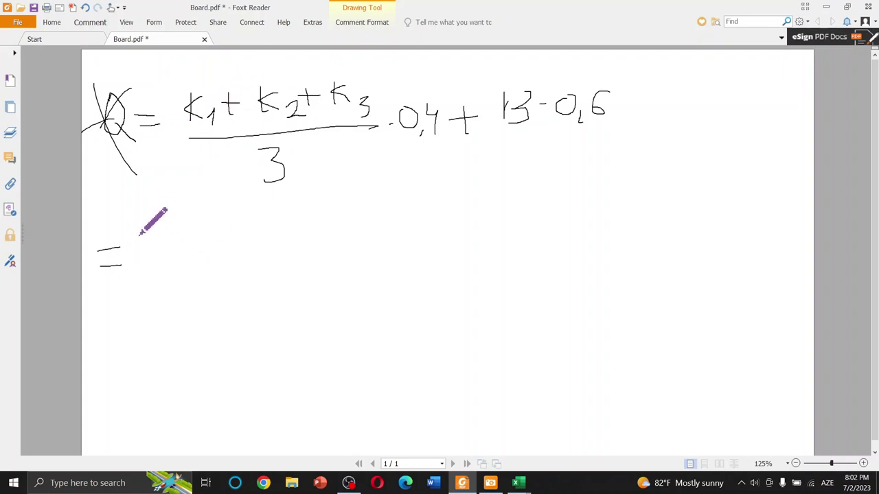
pyautogui.moveTo(148, 235)
pyautogui.mouseDown()
pyautogui.moveTo(146, 266)
pyautogui.moveTo(205, 245)
pyautogui.moveTo(197, 258)
pyautogui.moveTo(258, 261)
pyautogui.moveTo(302, 245)
pyautogui.moveTo(315, 259)
pyautogui.mouseUp()
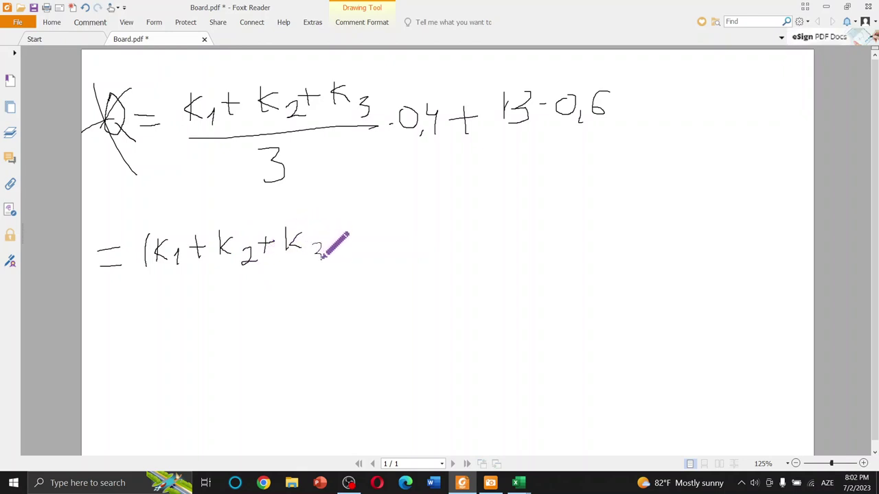
pyautogui.moveTo(325, 224); pyautogui.dragTo(330, 261)
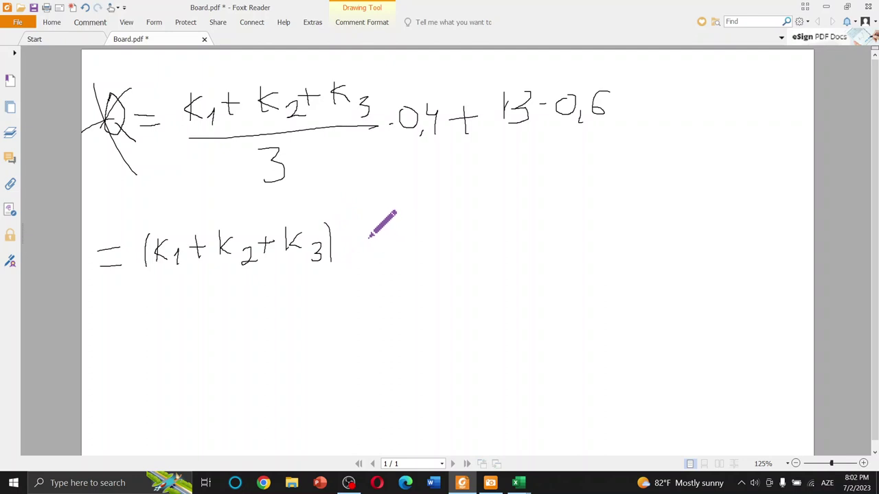
pyautogui.moveTo(351, 220)
pyautogui.mouseDown()
pyautogui.moveTo(343, 260)
pyautogui.moveTo(371, 263)
pyautogui.mouseUp()
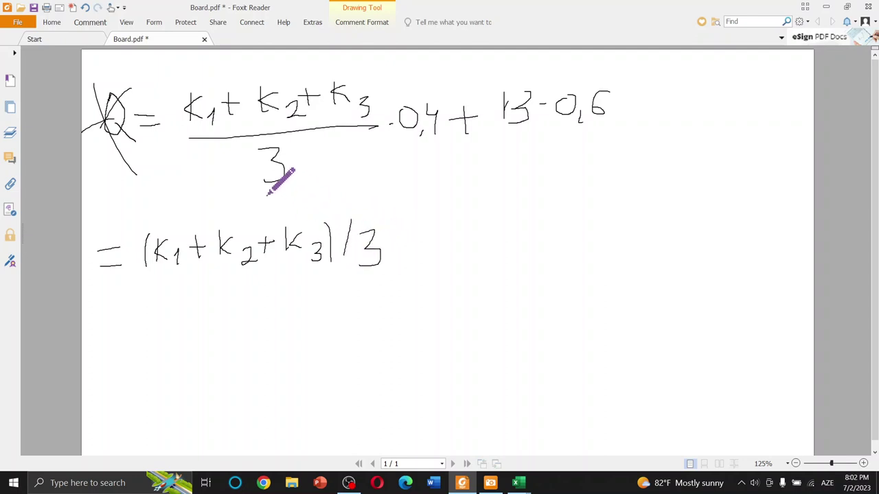
# Circle the first-line fraction and wrap the new average in outer brackets
pyautogui.moveTo(269, 76)
pyautogui.mouseDown()
pyautogui.moveTo(244, 71)
pyautogui.moveTo(380, 125)
pyautogui.moveTo(259, 92)
pyautogui.mouseUp()
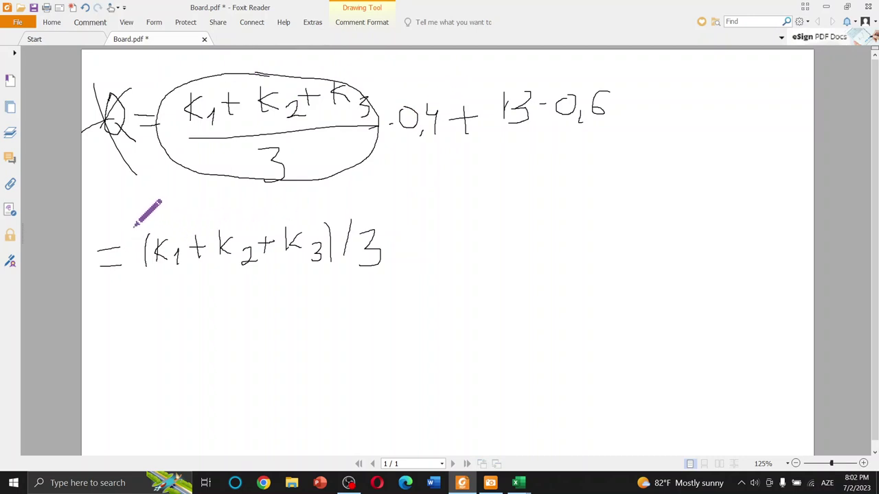
pyautogui.moveTo(133, 228); pyautogui.dragTo(144, 282)
pyautogui.moveTo(388, 208); pyautogui.dragTo(401, 263)
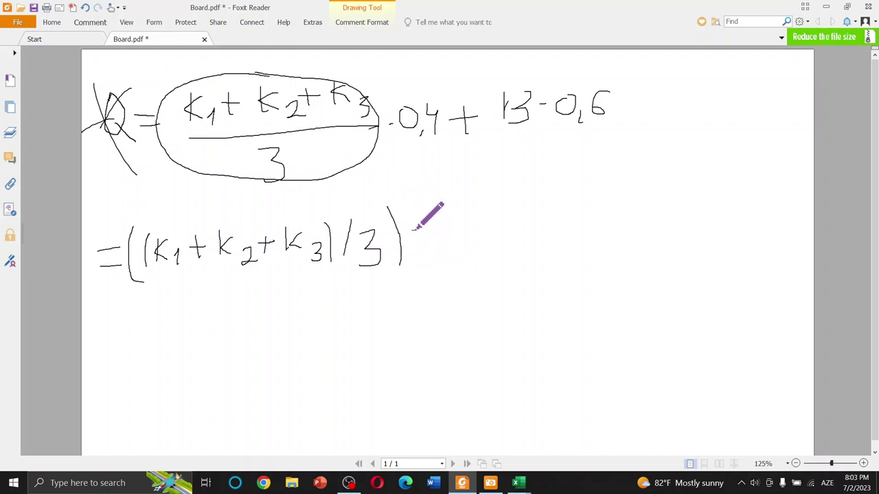
# Extend the second line with ·0,4 + B·0,6, circling the weighted term in line one
pyautogui.click(412, 231)
pyautogui.moveTo(434, 219)
pyautogui.mouseDown()
pyautogui.moveTo(444, 247)
pyautogui.moveTo(469, 227)
pyautogui.moveTo(467, 237)
pyautogui.mouseUp()
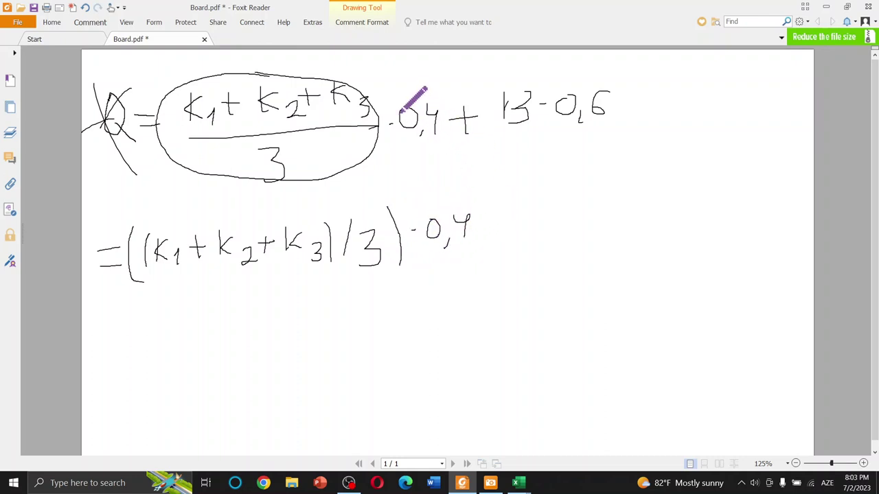
pyautogui.moveTo(372, 61)
pyautogui.mouseDown()
pyautogui.moveTo(140, 120)
pyautogui.moveTo(441, 94)
pyautogui.moveTo(370, 60)
pyautogui.mouseUp()
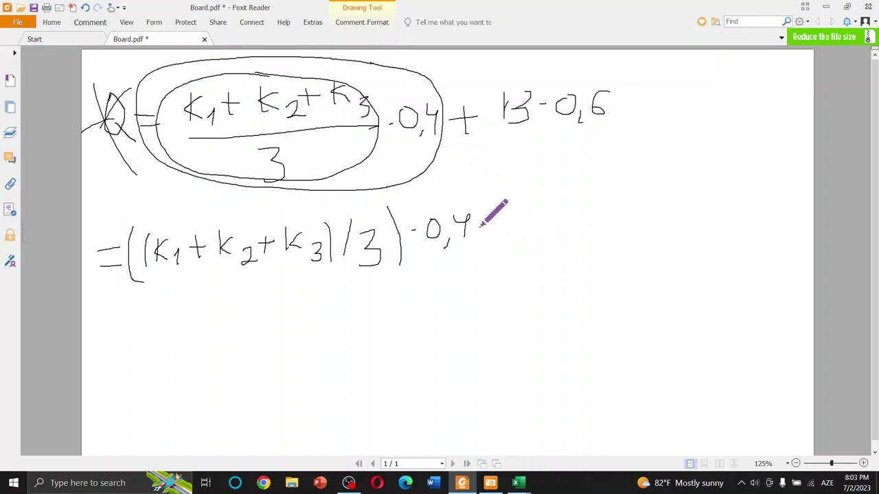
pyautogui.moveTo(480, 224)
pyautogui.mouseDown()
pyautogui.moveTo(501, 219)
pyautogui.moveTo(489, 237)
pyautogui.mouseUp()
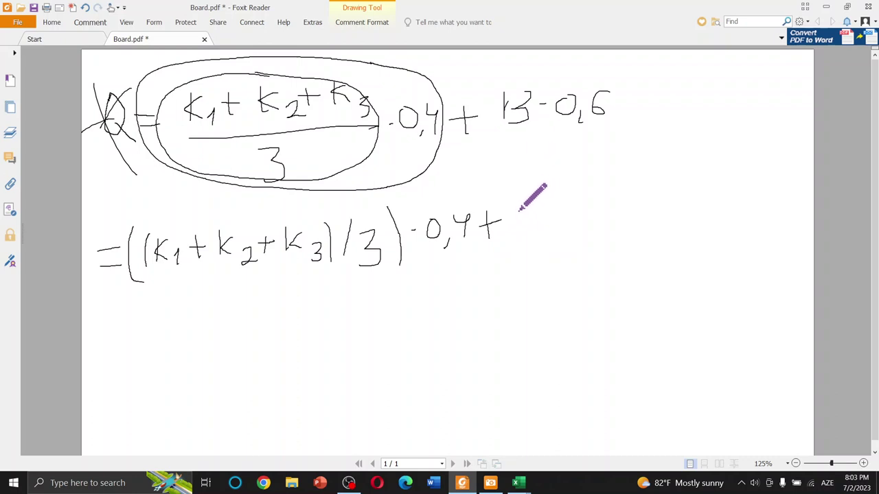
pyautogui.moveTo(523, 221); pyautogui.dragTo(522, 248)
pyautogui.moveTo(524, 213)
pyautogui.mouseDown()
pyautogui.moveTo(542, 229)
pyautogui.moveTo(524, 247)
pyautogui.mouseUp()
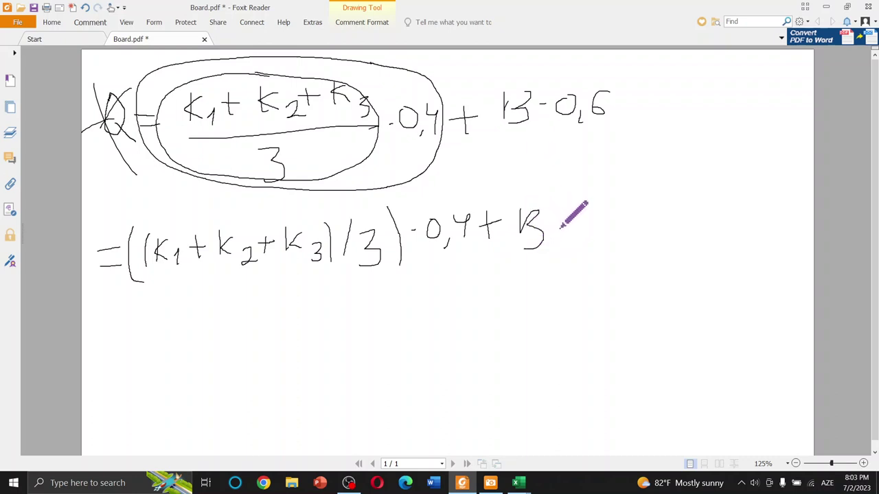
pyautogui.click(556, 219)
pyautogui.moveTo(585, 204)
pyautogui.mouseDown()
pyautogui.moveTo(577, 217)
pyautogui.moveTo(595, 211)
pyautogui.moveTo(602, 221)
pyautogui.mouseUp()
pyautogui.moveTo(635, 190); pyautogui.dragTo(621, 206)
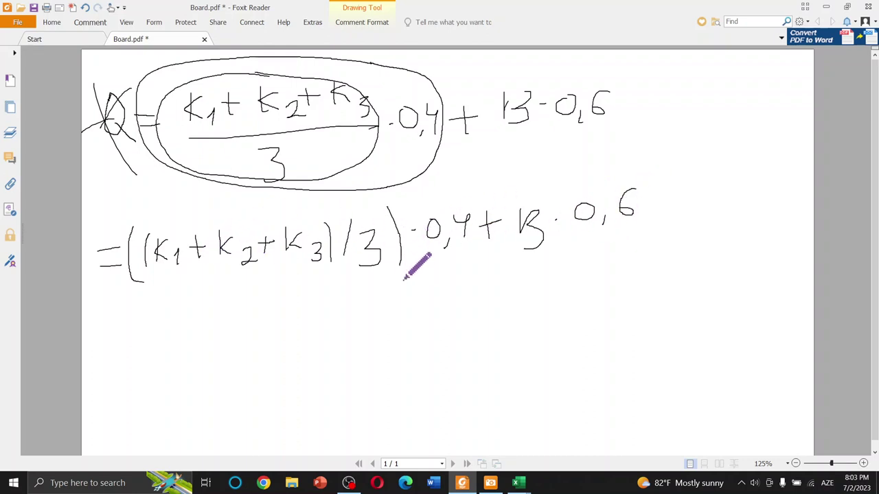
# Underline the formula, arrow K1 to a 'B3 C2' note, circle C2, and minimize Foxit
pyautogui.moveTo(118, 304); pyautogui.dragTo(707, 251)
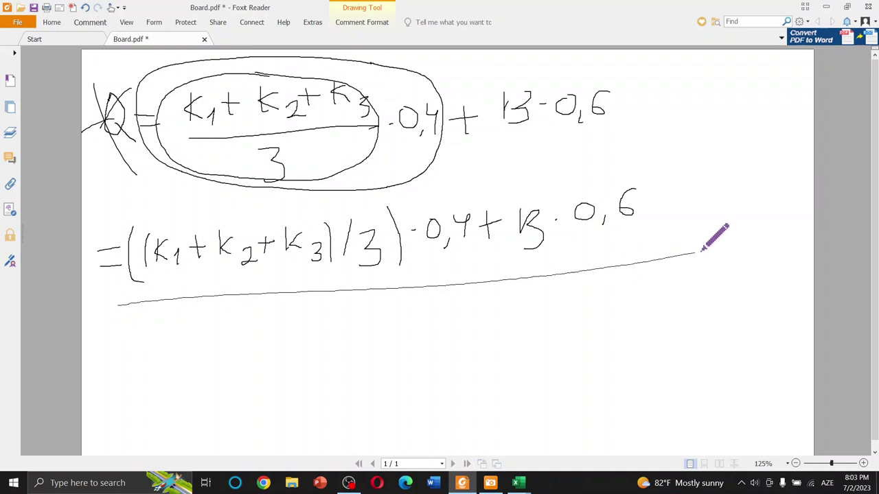
pyautogui.moveTo(162, 271); pyautogui.dragTo(186, 322)
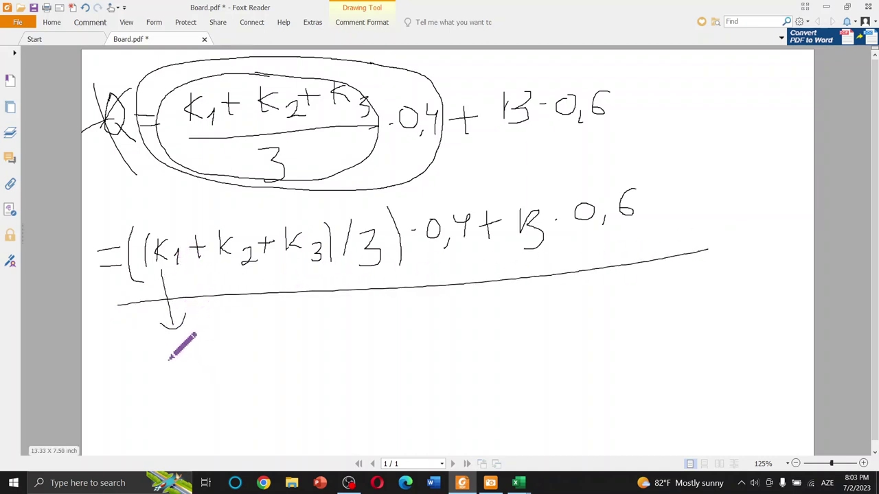
pyautogui.moveTo(167, 353); pyautogui.dragTo(169, 386)
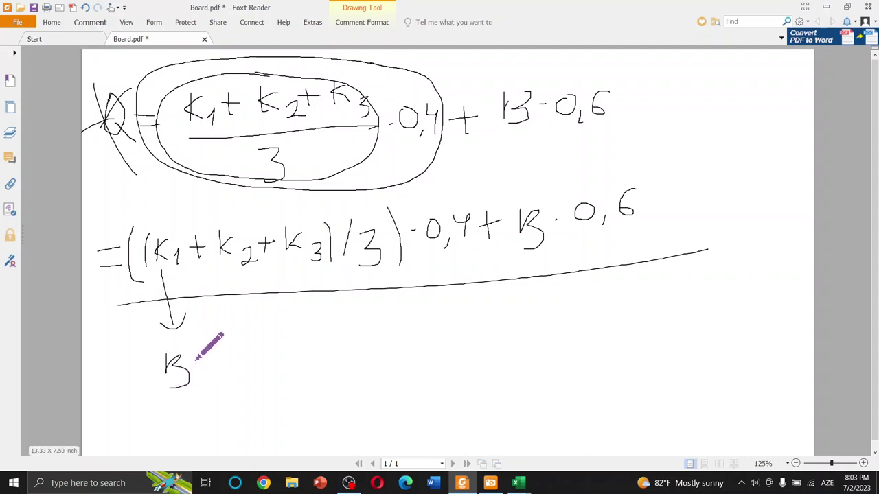
pyautogui.moveTo(197, 359); pyautogui.dragTo(206, 386)
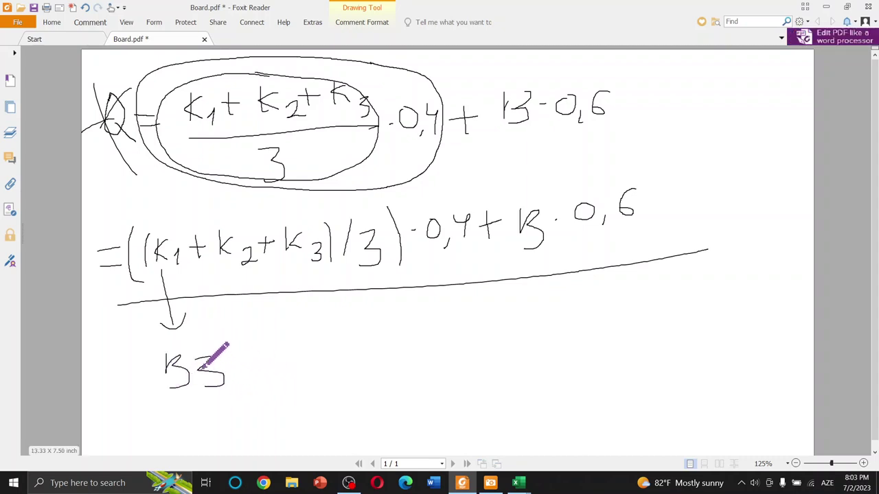
pyautogui.moveTo(149, 383); pyautogui.dragTo(223, 354)
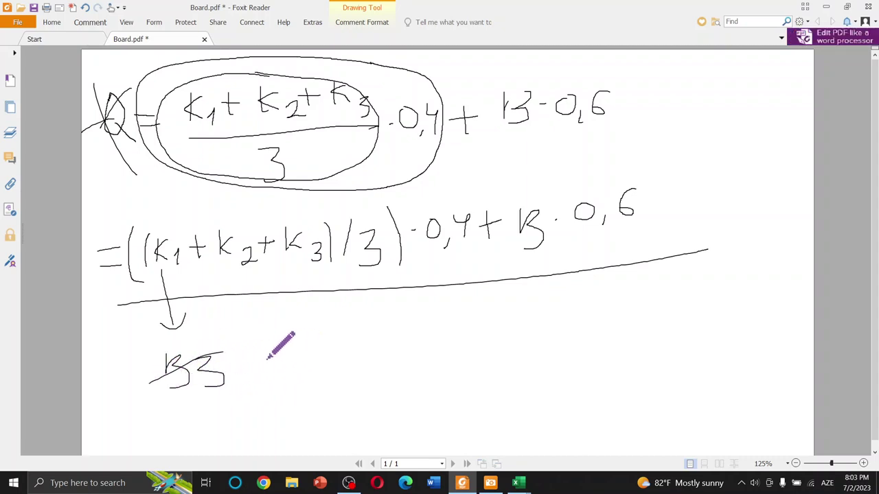
pyautogui.moveTo(279, 353)
pyautogui.mouseDown()
pyautogui.moveTo(287, 375)
pyautogui.moveTo(323, 377)
pyautogui.mouseUp()
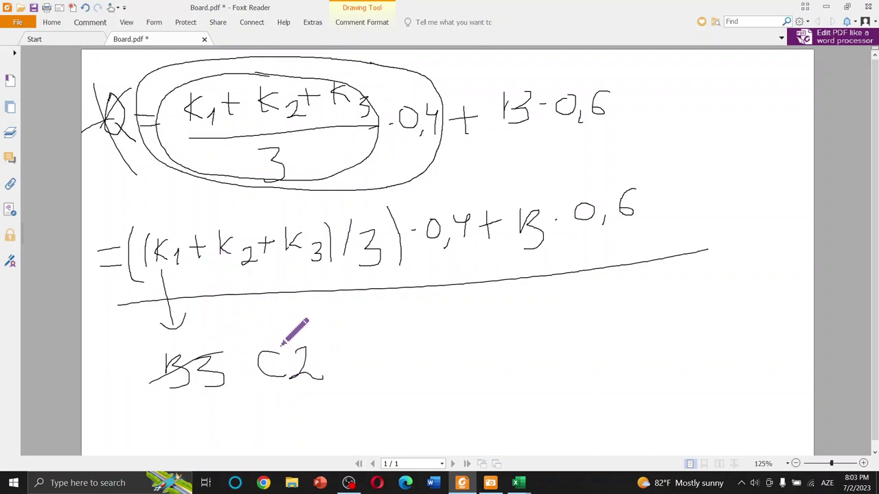
pyautogui.moveTo(275, 341); pyautogui.dragTo(274, 337)
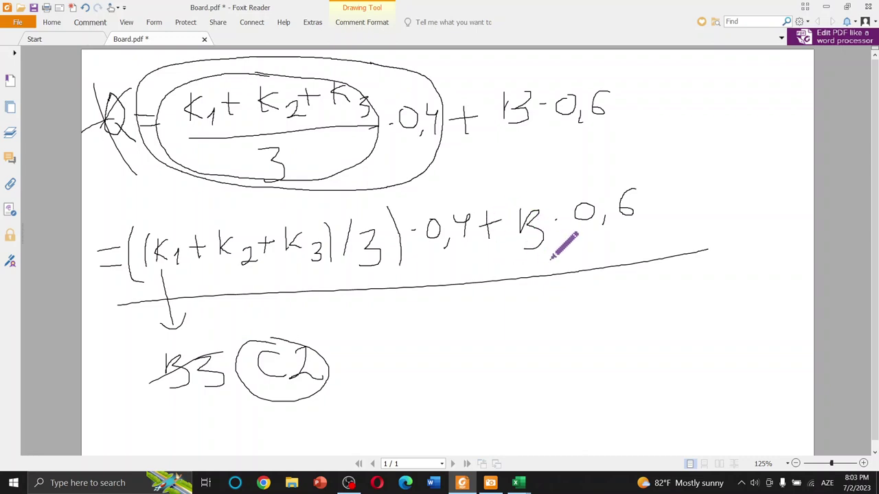
pyautogui.click(826, 7)
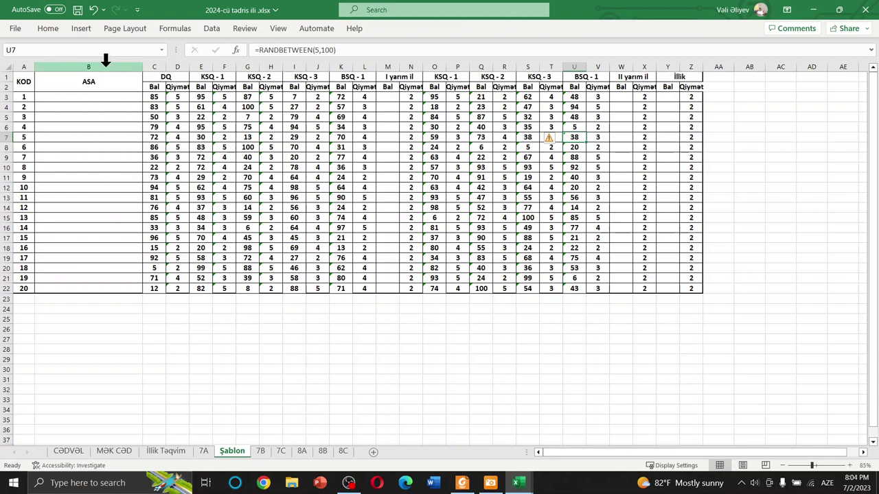
# Narrow the ASA column B, zoom in to 145%, and select cell M3
pyautogui.moveTo(142, 66); pyautogui.dragTo(72, 69)
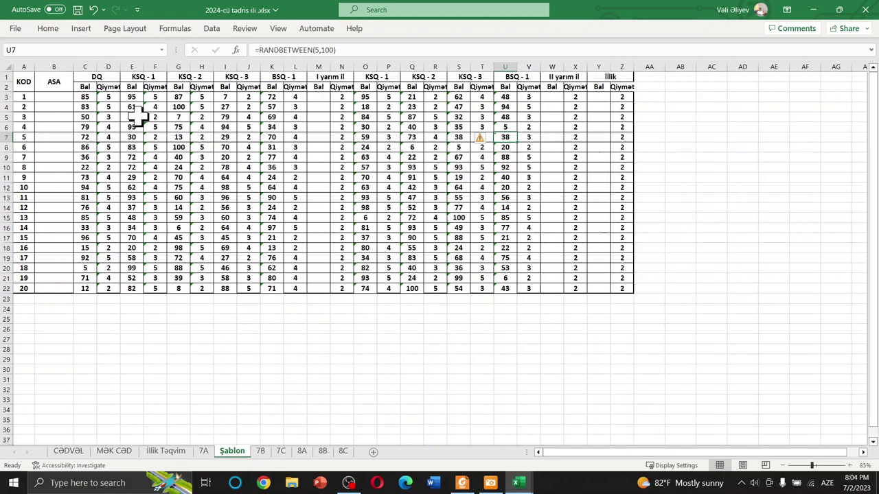
pyautogui.keyDown('ctrl'); pyautogui.scroll(2, 12, 116); pyautogui.keyUp('ctrl')
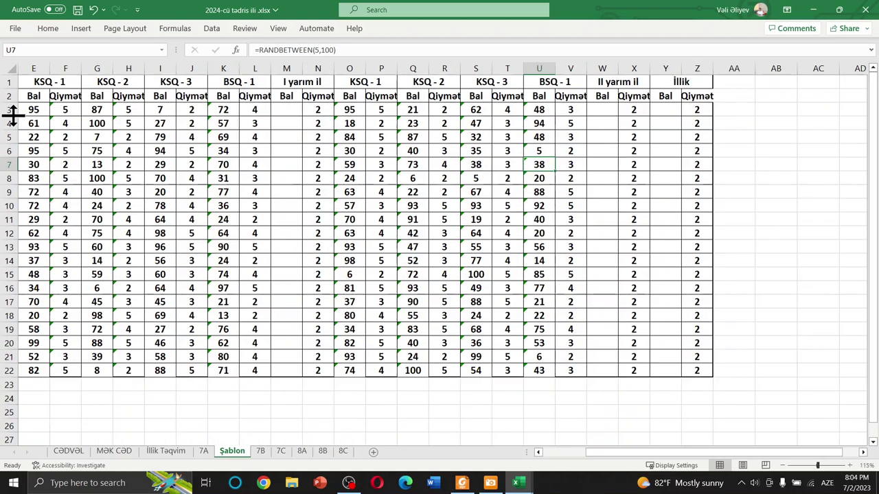
pyautogui.keyDown('ctrl'); pyautogui.scroll(2, 12, 117); pyautogui.keyUp('ctrl')
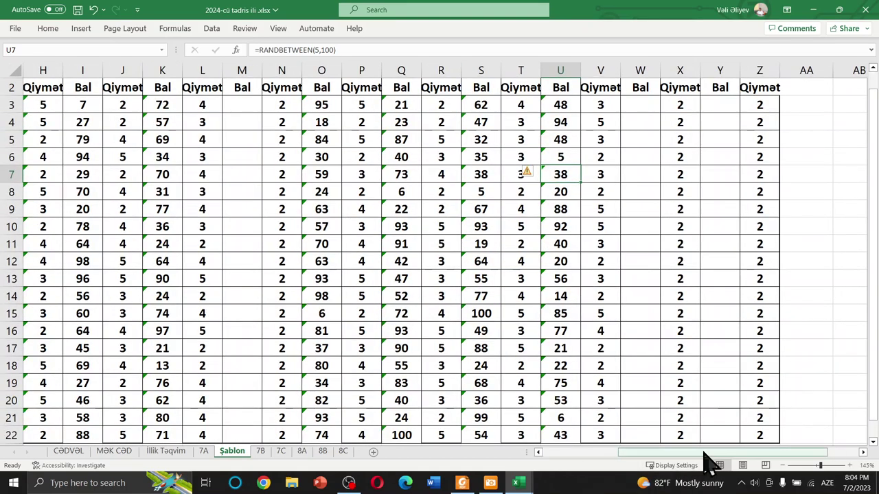
pyautogui.moveTo(704, 452); pyautogui.dragTo(628, 452)
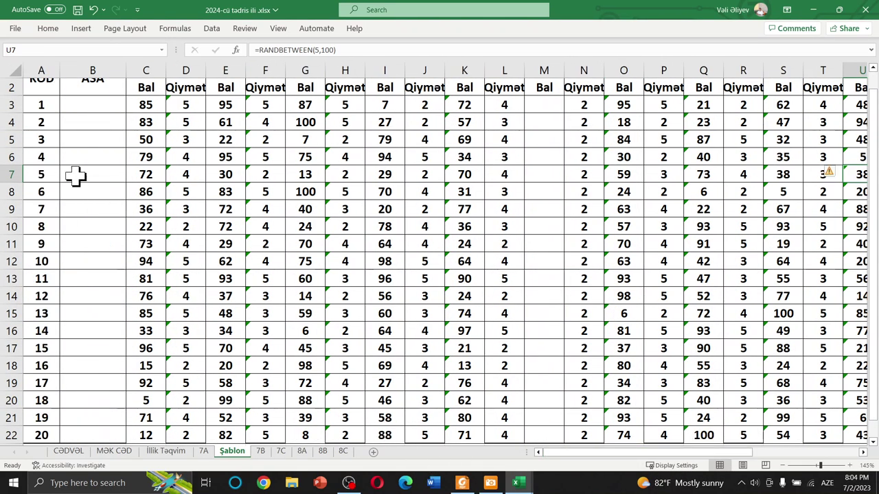
pyautogui.scroll(1, 399, 134)
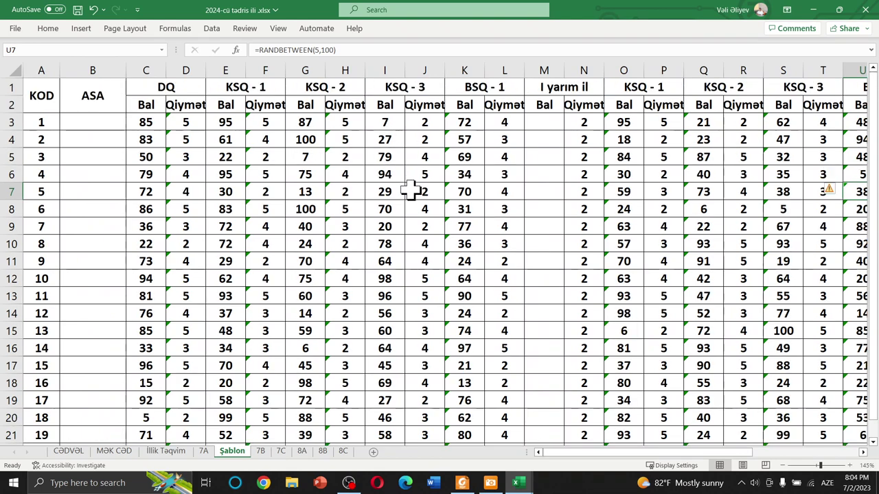
pyautogui.click(553, 123)
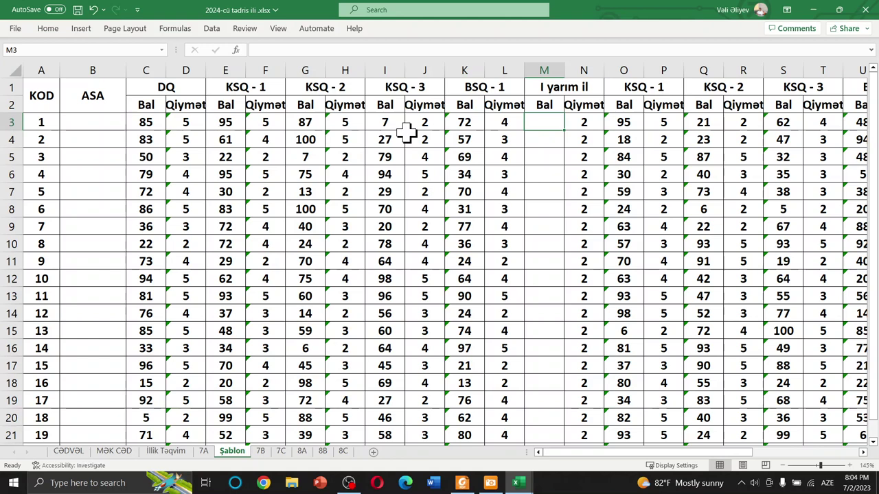
# Cancel the formula started in M3 and briefly recheck the board formula in Foxit
pyautogui.write('=')
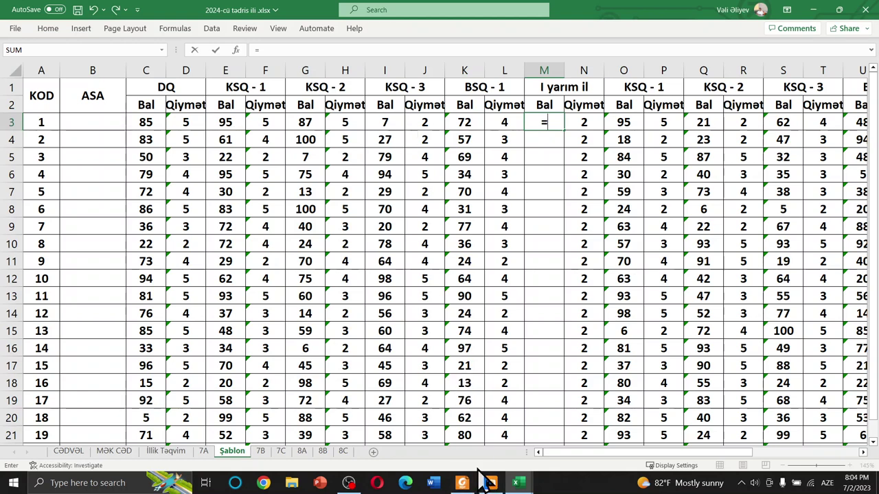
pyautogui.press('Escape')
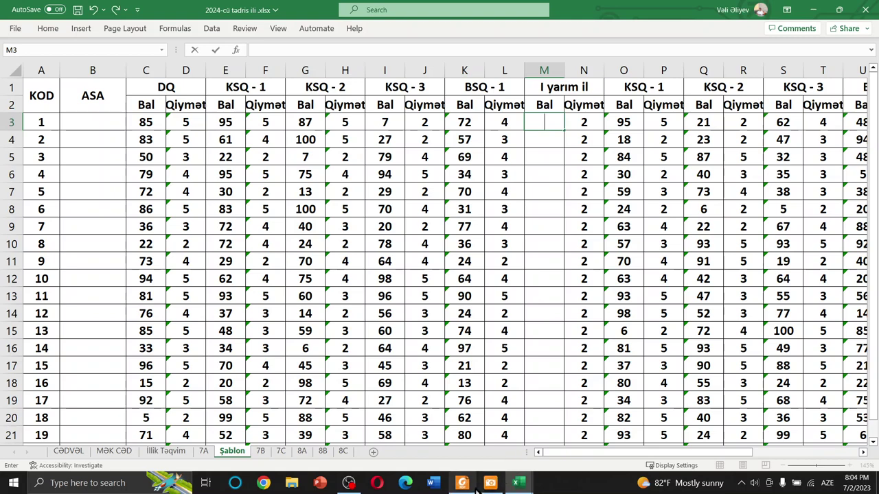
pyautogui.click(462, 484)
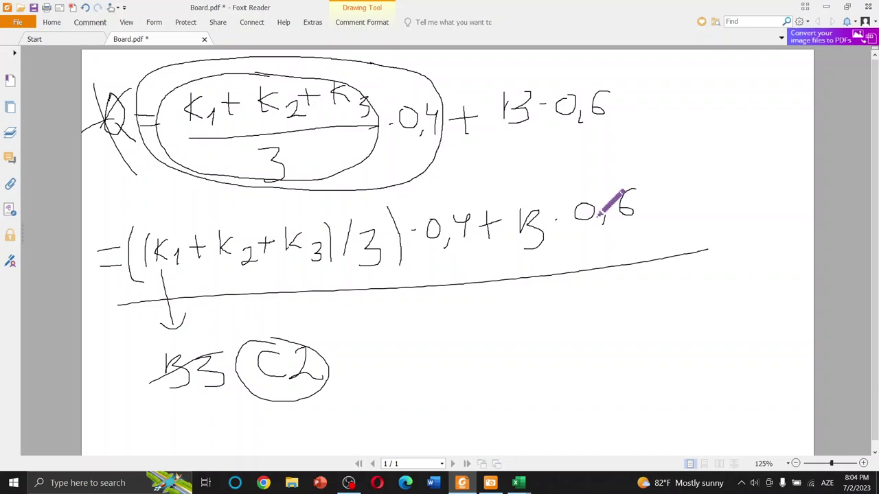
pyautogui.click(827, 10)
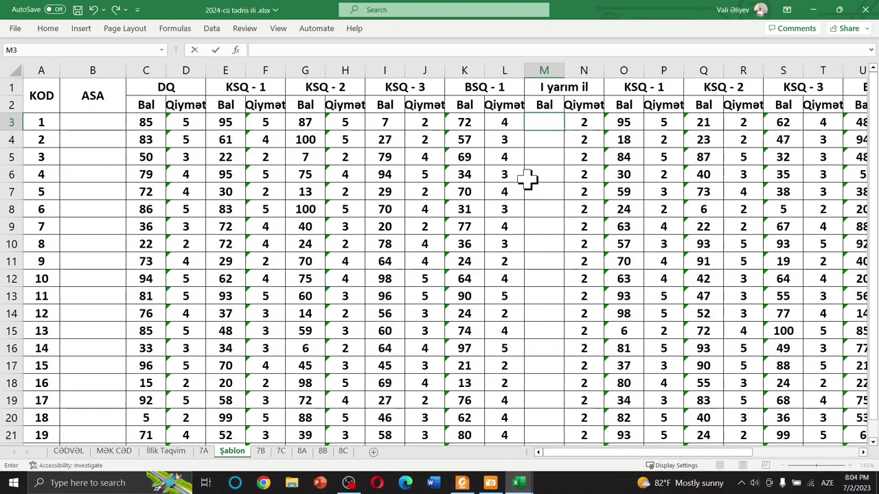
# Start an M3 formula =C3+E3+G3, then abandon it with Esc
pyautogui.write('=(')
pyautogui.click(150, 122)
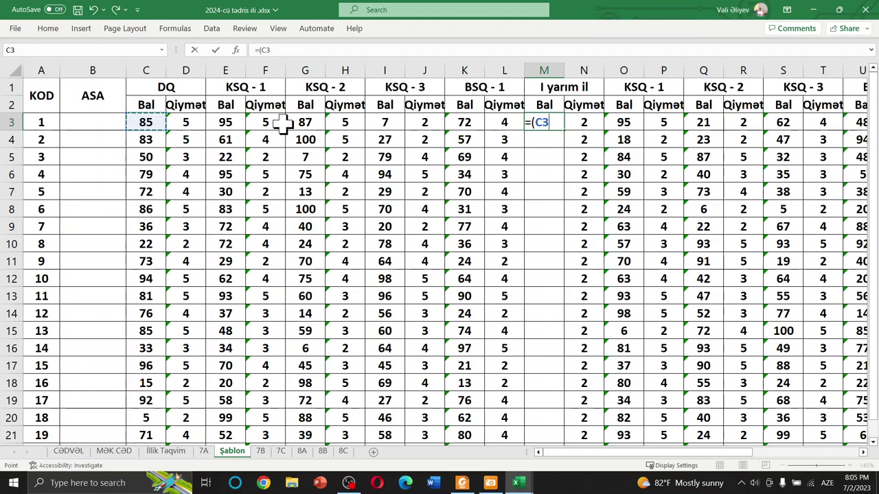
pyautogui.write('+')
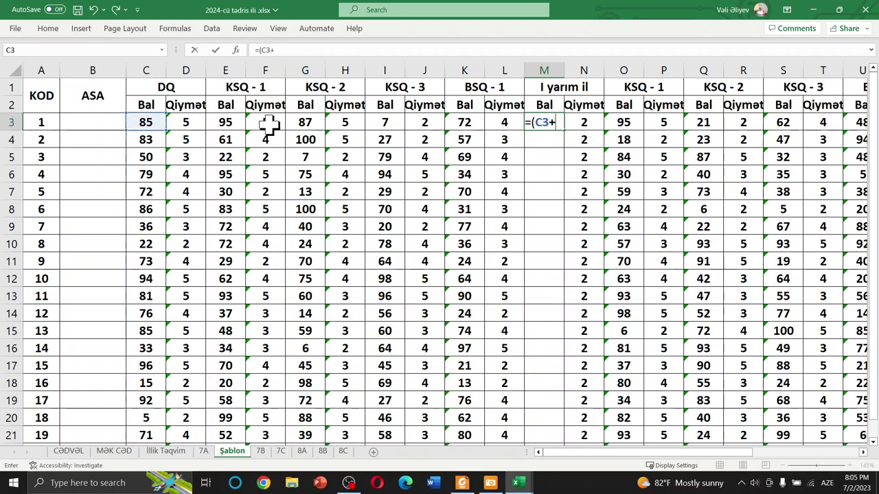
pyautogui.click(231, 118)
pyautogui.write('+')
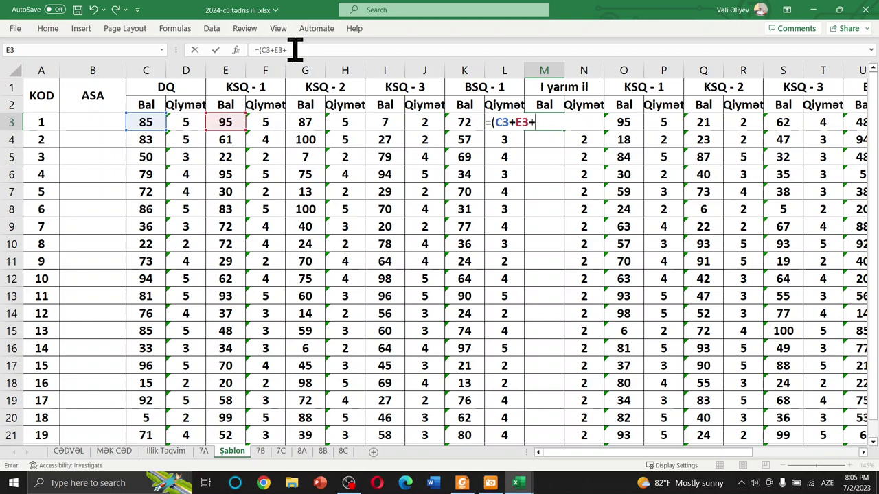
pyautogui.click(305, 124)
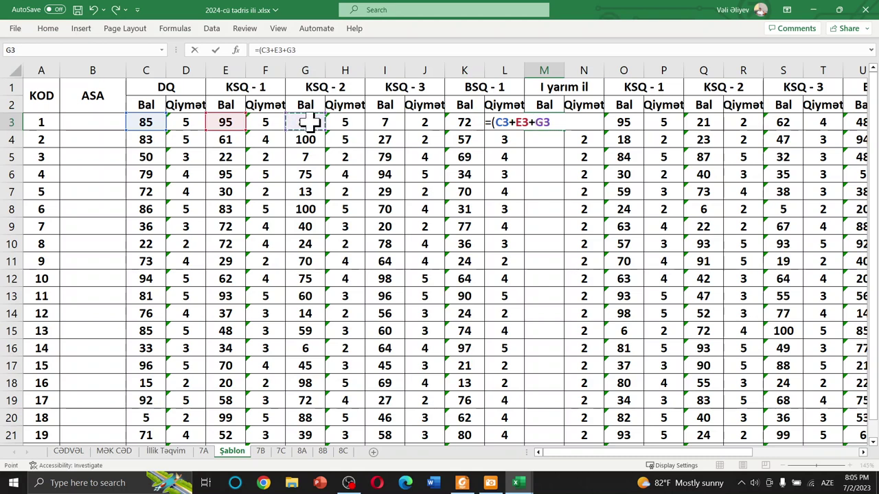
pyautogui.press('Escape')
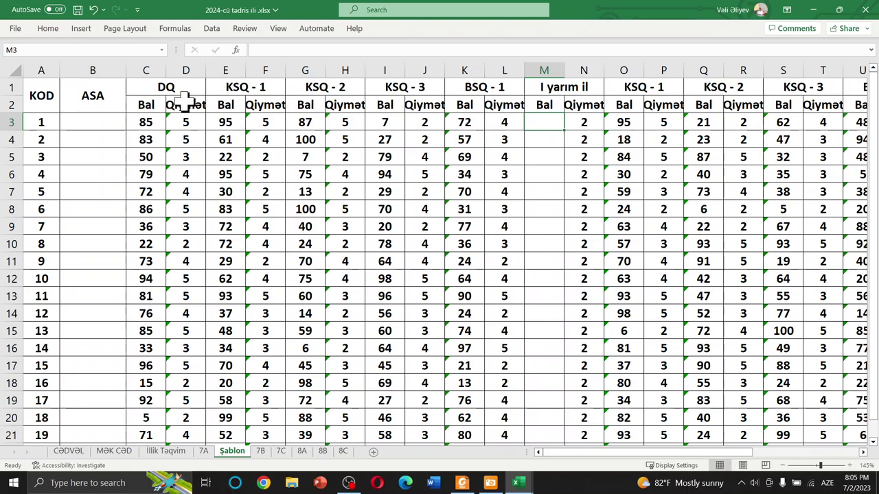
# Hide the DQ score columns C and D
pyautogui.moveTo(150, 67); pyautogui.dragTo(183, 68)
pyautogui.rightClick(186, 66)
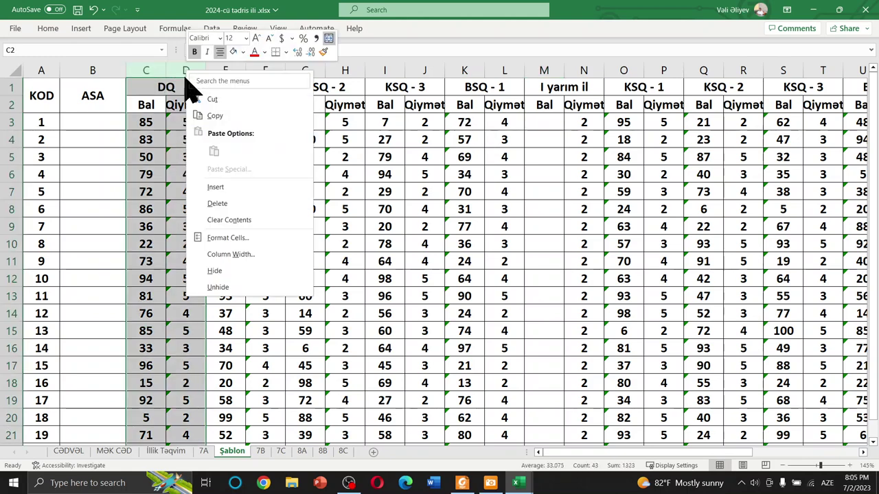
pyautogui.click(230, 272)
pyautogui.click(177, 172)
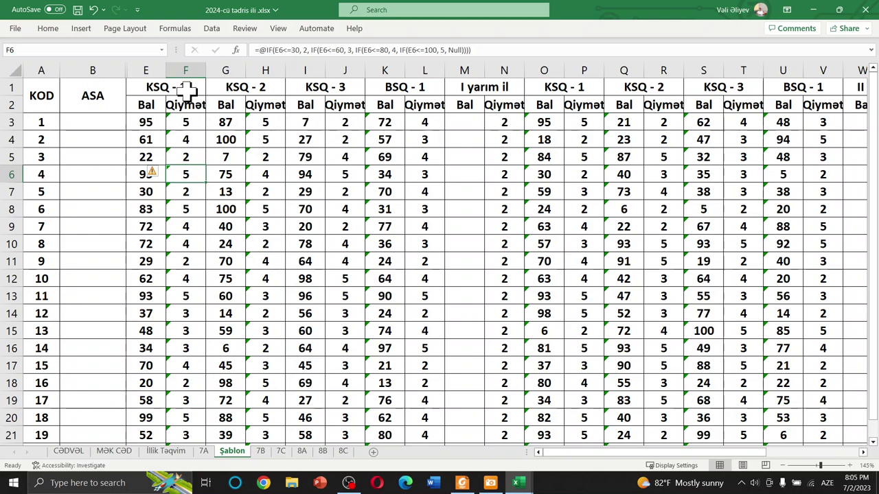
# Begin M3's formula as =((E3+G3+I3 from the three KSQ Bal cells
pyautogui.click(146, 124)
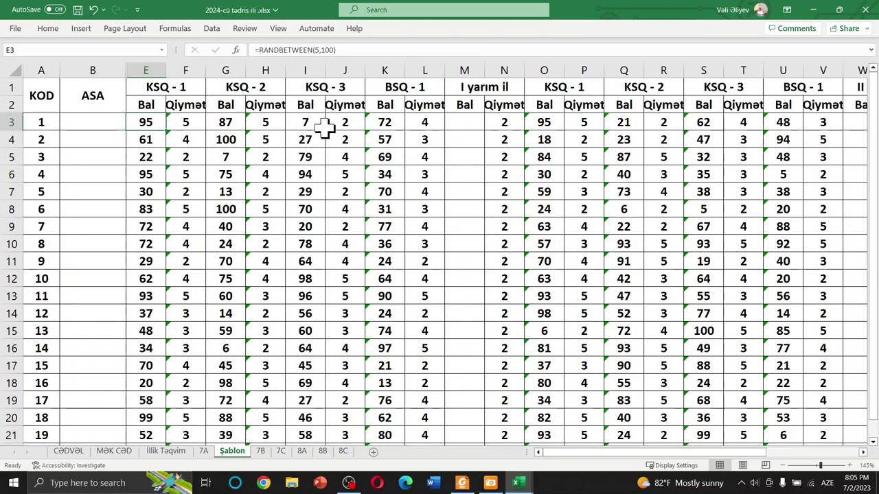
pyautogui.click(465, 122)
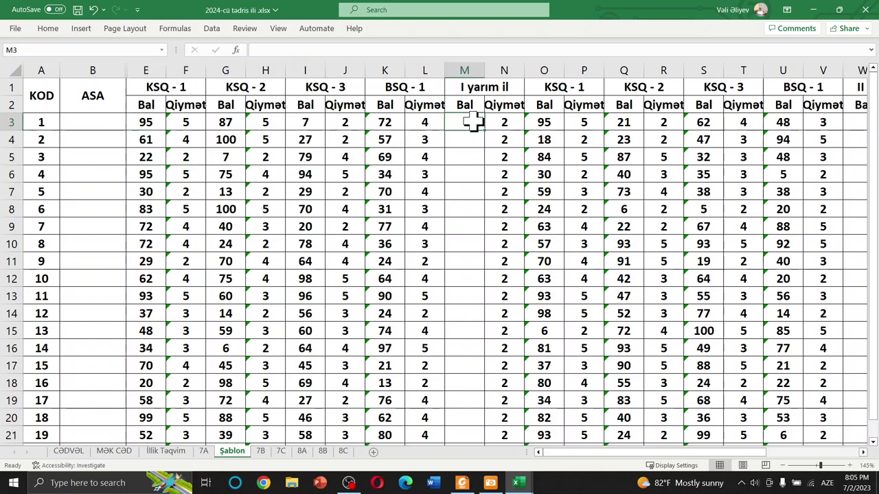
pyautogui.write('=(')
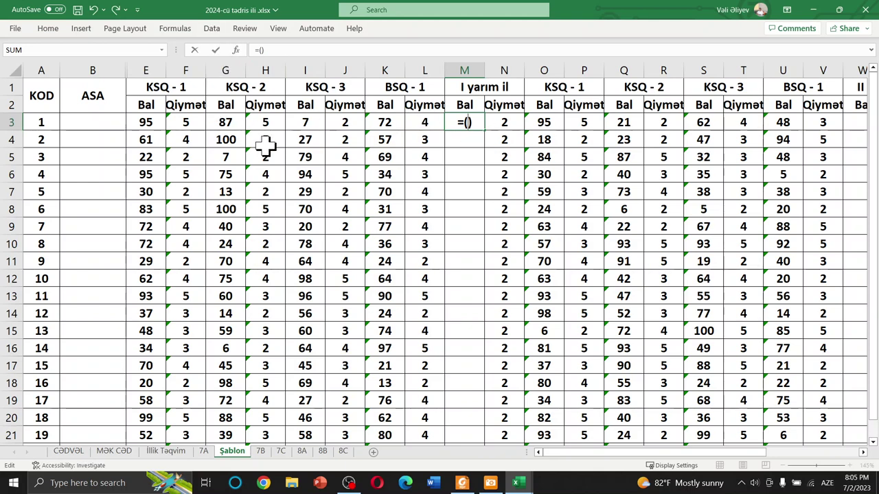
pyautogui.click(147, 122)
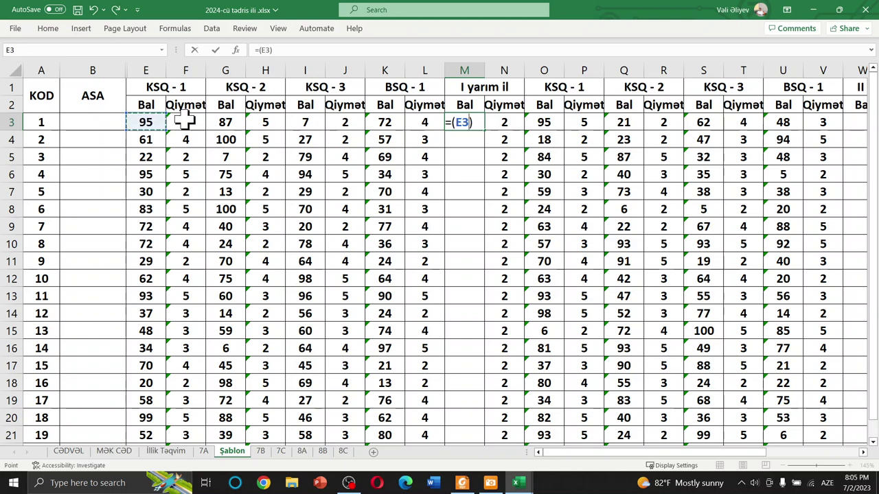
pyautogui.write('+')
pyautogui.click(224, 122)
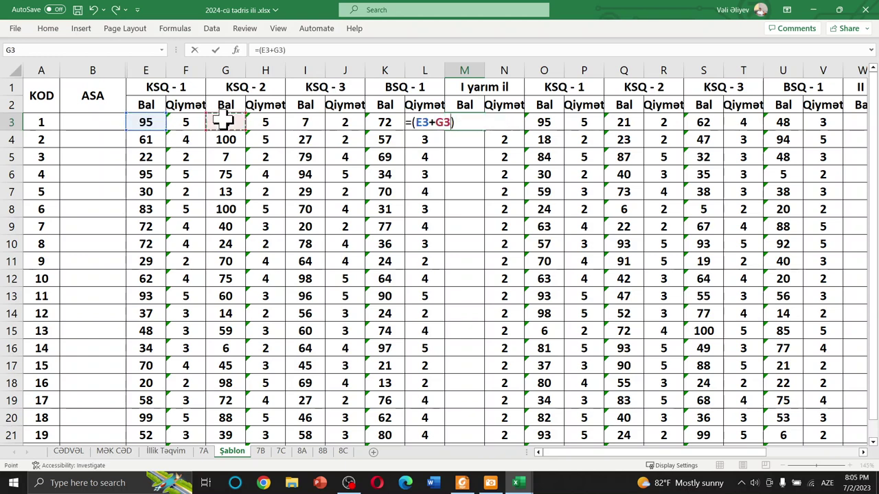
pyautogui.write('+')
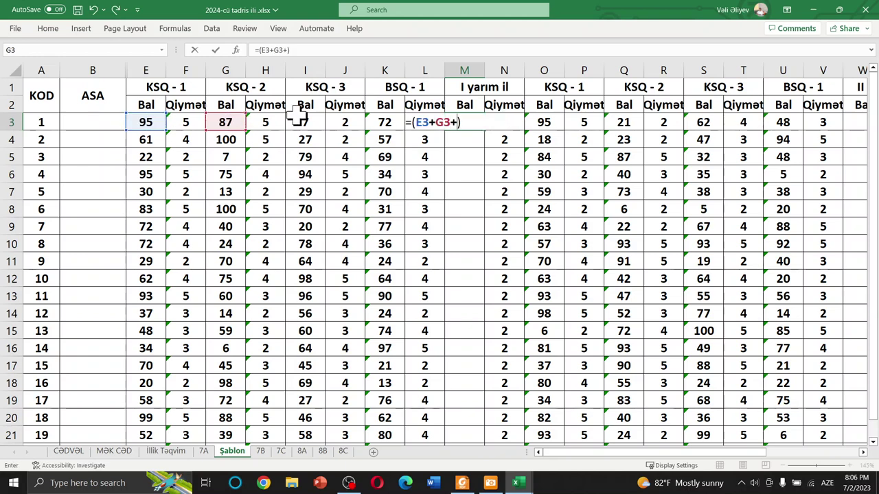
pyautogui.click(302, 121)
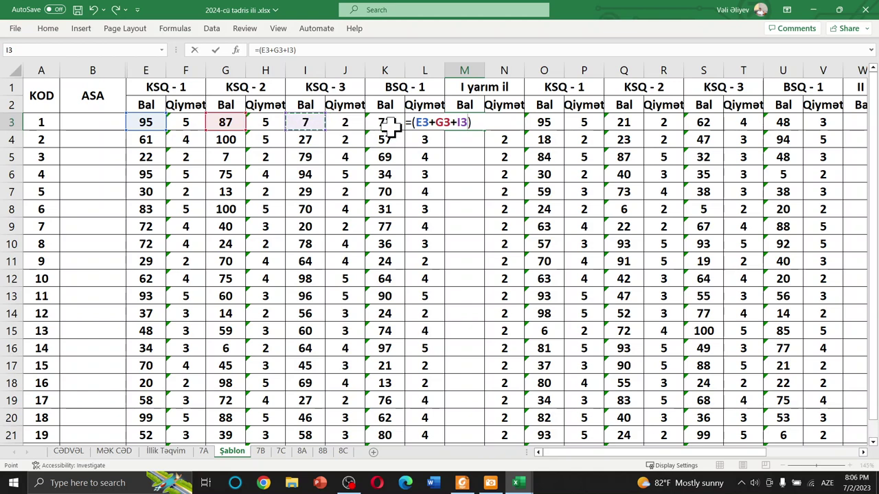
# Complete it as /3)*0.4+K3*0.6 and confirm the half-year Bal formula
pyautogui.click(474, 122)
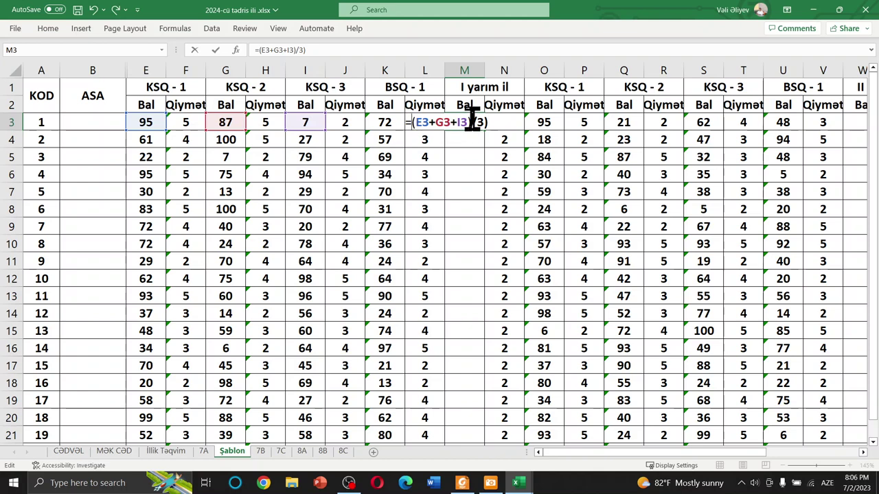
pyautogui.write('(')
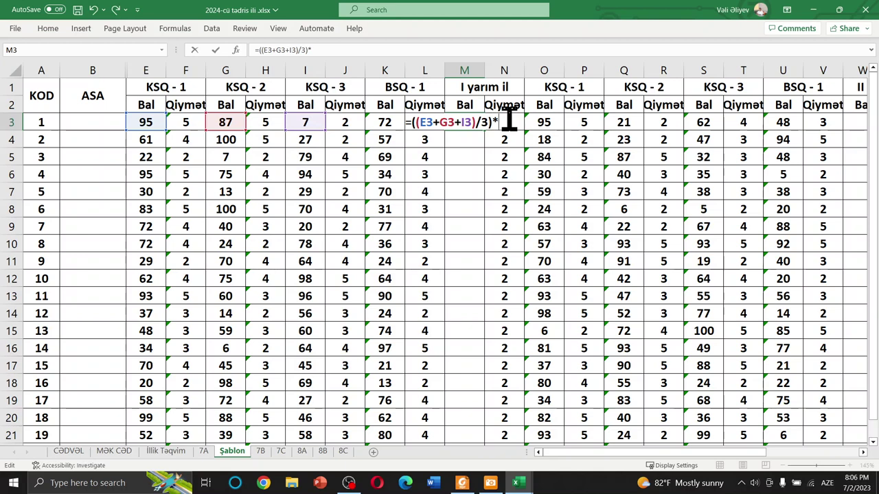
pyautogui.write('0.4+')
pyautogui.click(389, 124)
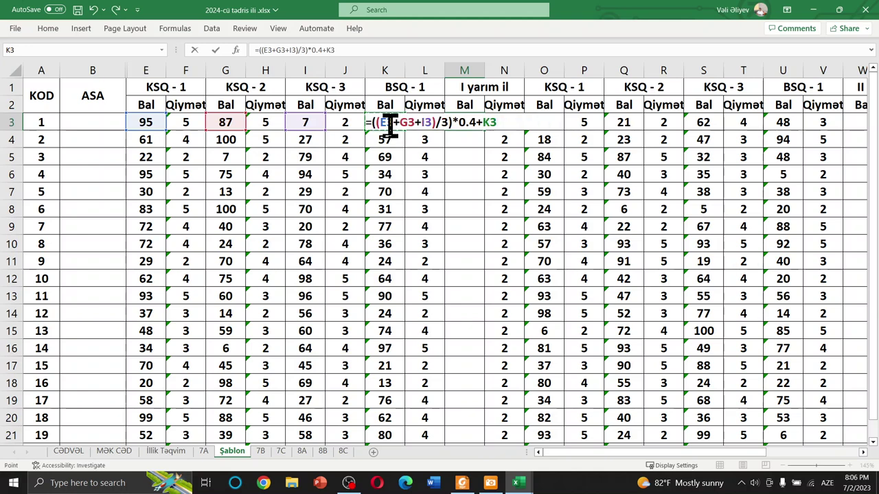
pyautogui.write('*')
pyautogui.press('Return')
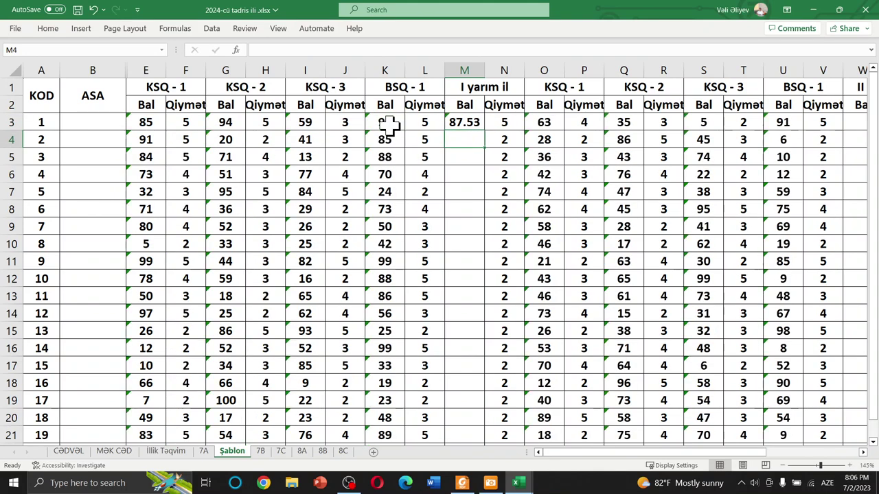
pyautogui.click(475, 125)
# Fill M3's formula down to M22 and widen column M to show values like 21.866667
pyautogui.moveTo(484, 129); pyautogui.dragTo(462, 427)
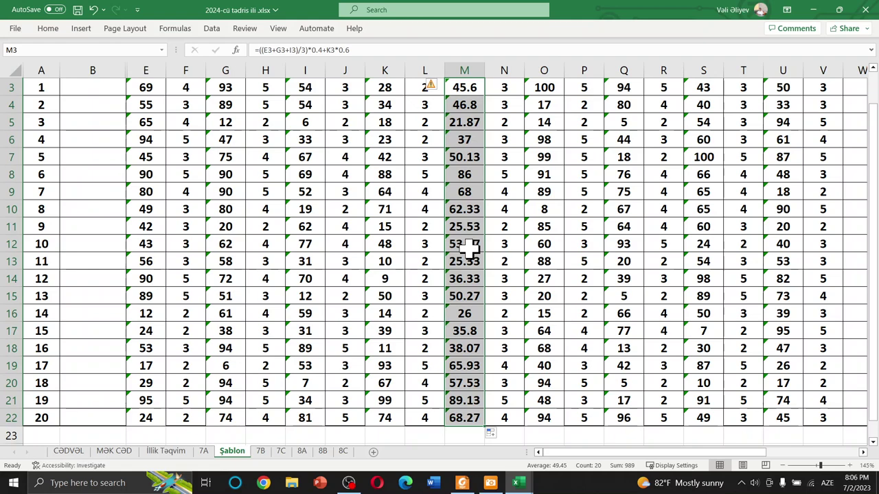
pyautogui.scroll(1, 471, 247)
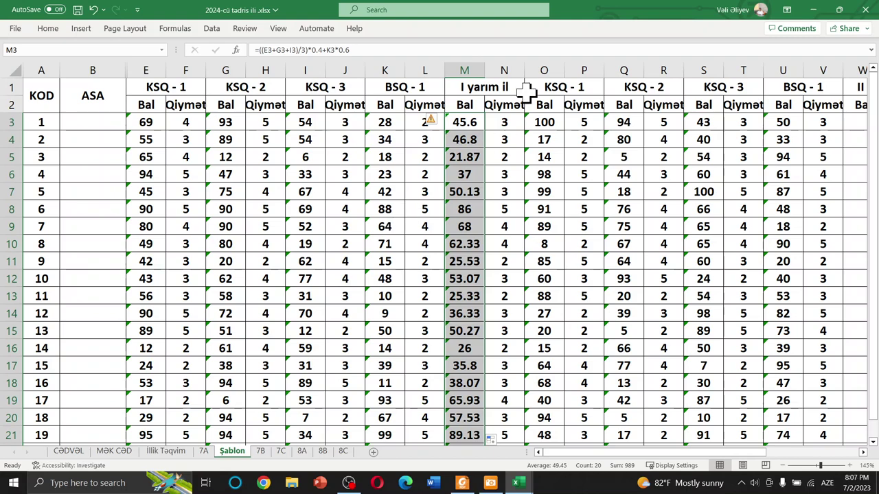
pyautogui.moveTo(484, 70); pyautogui.dragTo(510, 66)
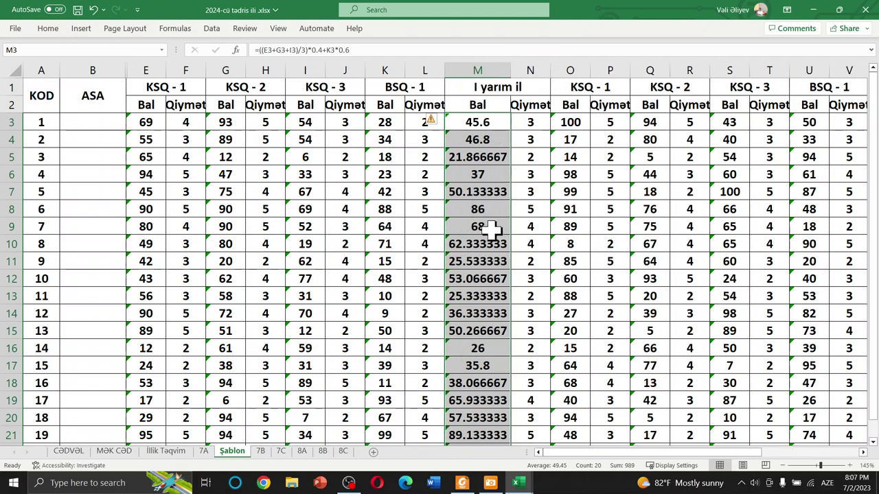
pyautogui.click(470, 174)
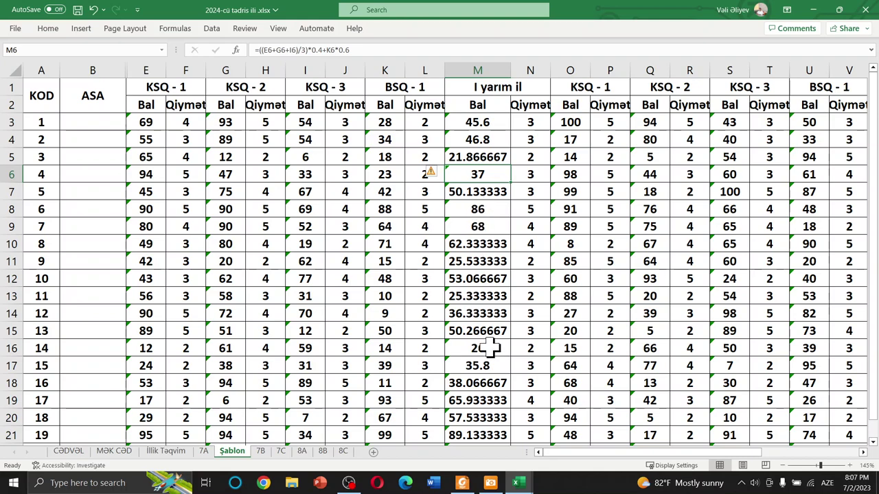
pyautogui.scroll(-2, 484, 412)
pyautogui.scroll(2, 487, 402)
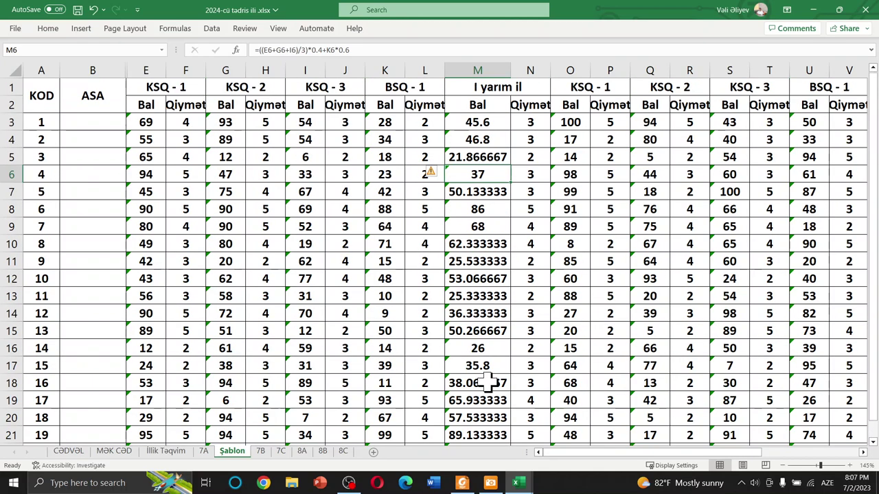
pyautogui.click(480, 138)
pyautogui.click(478, 123)
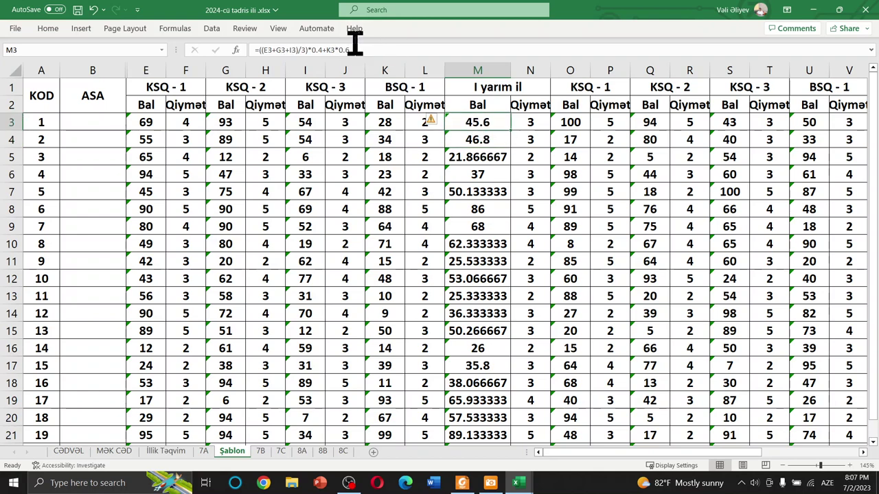
# Select part of M3's formula in the formula bar to inspect it, then cancel
pyautogui.moveTo(352, 50); pyautogui.dragTo(261, 53)
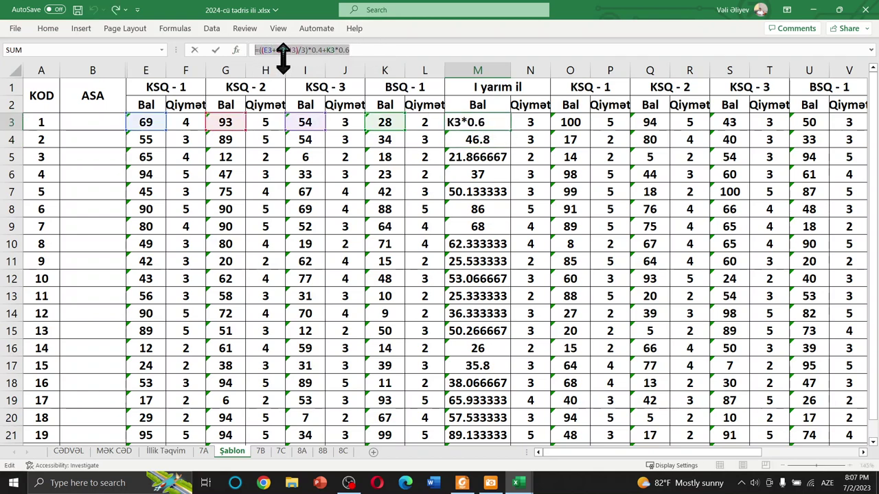
pyautogui.click(364, 50)
pyautogui.moveTo(364, 50); pyautogui.dragTo(262, 50)
pyautogui.hotkey('shift', 'Left')
pyautogui.hotkey('shift', 'Left')
pyautogui.press('Escape')
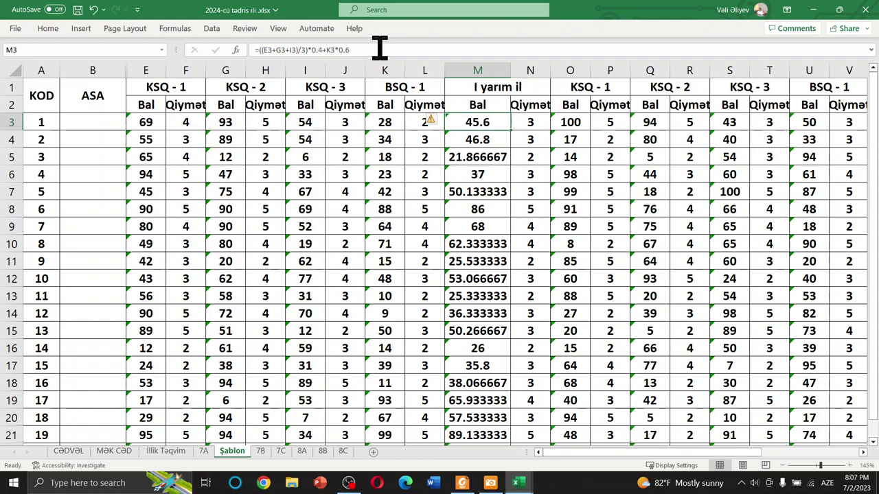
# Reselect M3 and delete its half-year Bal formula with Backspace
pyautogui.click(373, 63)
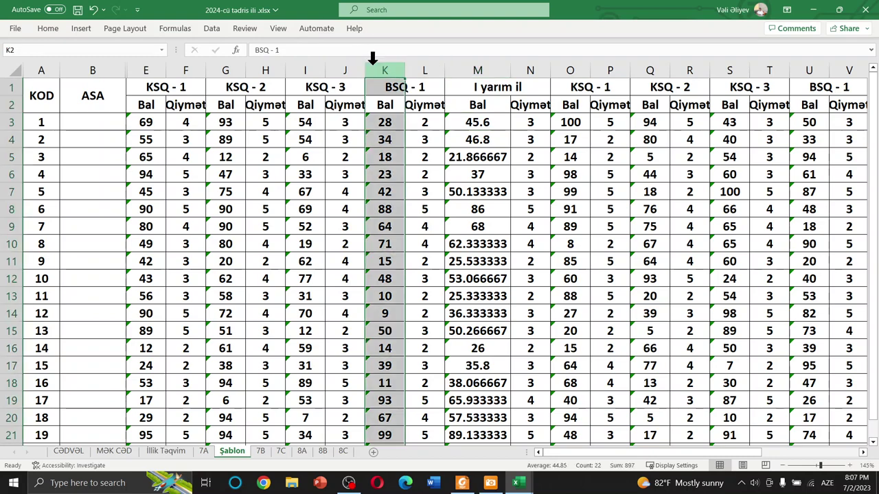
pyautogui.click(490, 122)
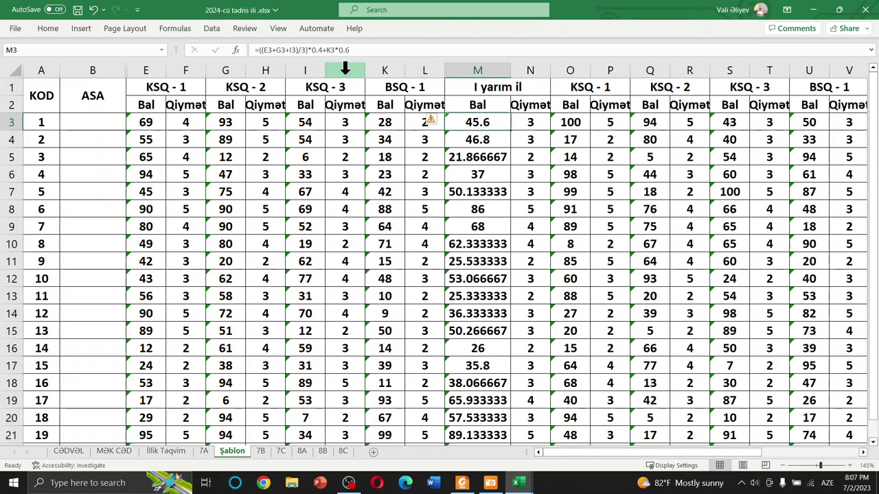
pyautogui.click(364, 49)
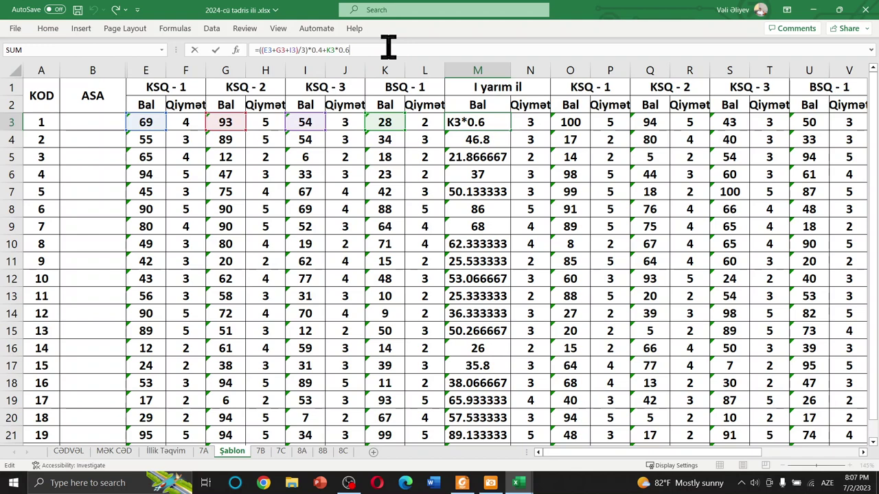
pyautogui.press('BackSpace')
pyautogui.press('BackSpace')
pyautogui.press('BackSpace')
pyautogui.press('BackSpace')
pyautogui.press('BackSpace')
pyautogui.press('BackSpace')
pyautogui.press('BackSpace')
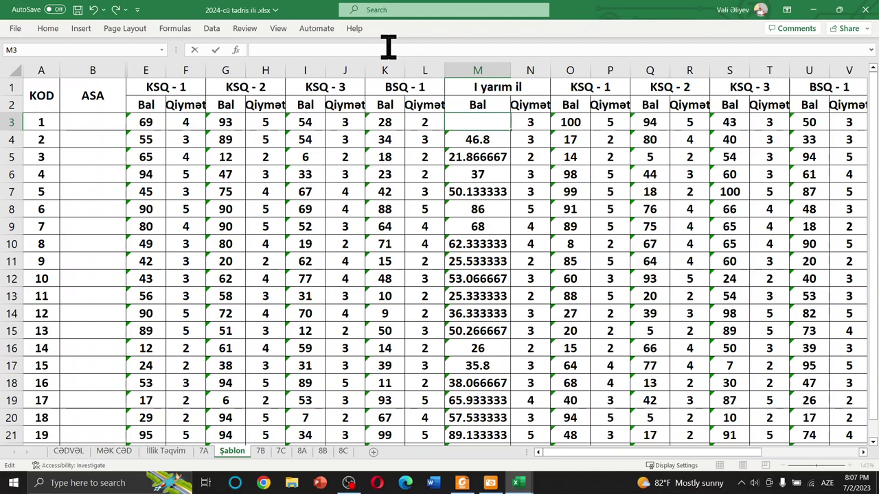
# Type =ROUN in M3 and insert ROUNDUP from the autocomplete list
pyautogui.write('=')
pyautogui.write('R')
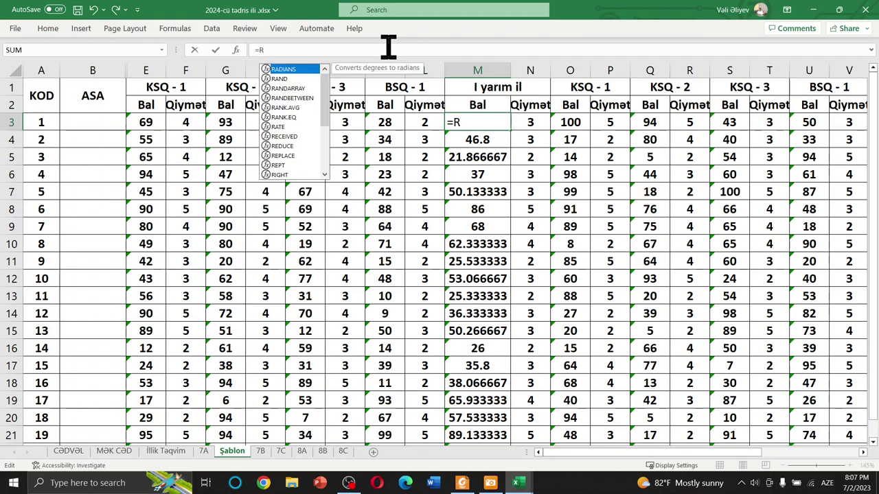
pyautogui.write('OUN')
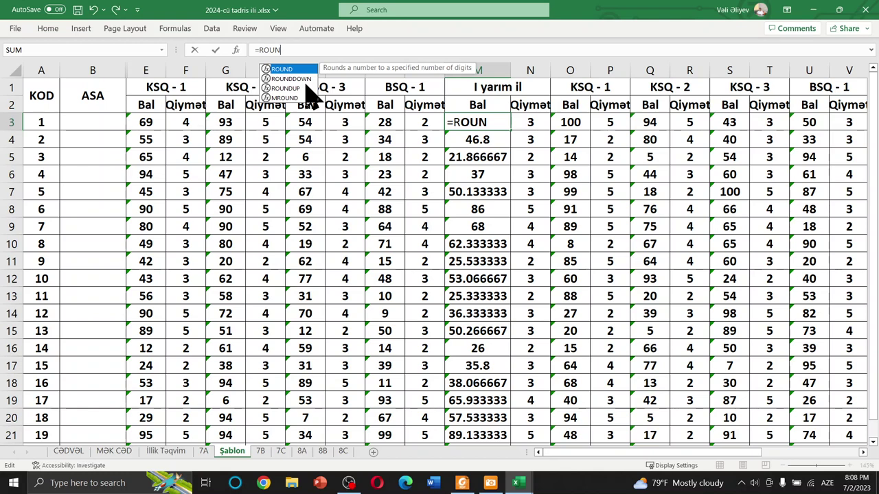
pyautogui.click(307, 88)
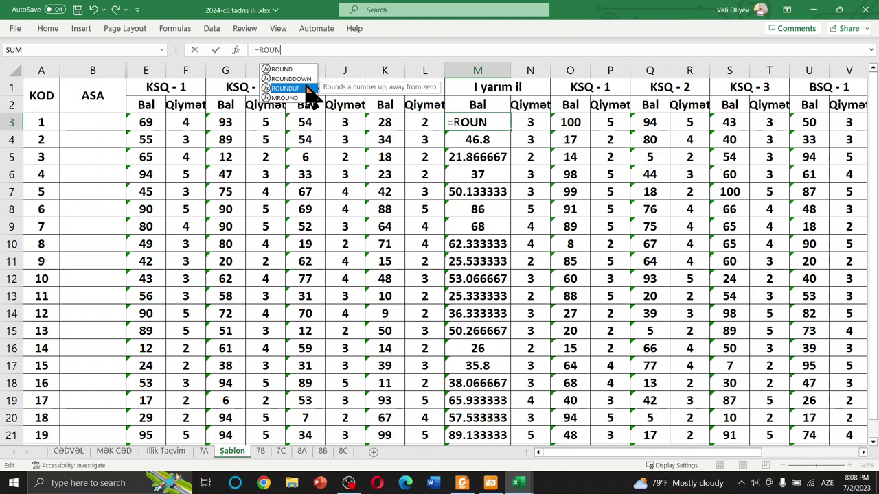
pyautogui.doubleClick(307, 88)
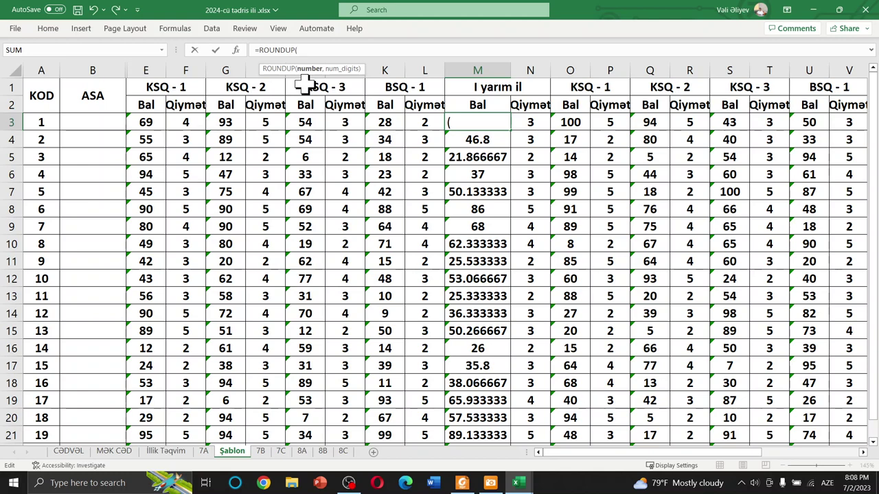
# Paste ((E3+G3+I3)/3)*0.4+K3*0.6 into ROUNDUP with 1 digit, making M3 show 66
pyautogui.write(')')
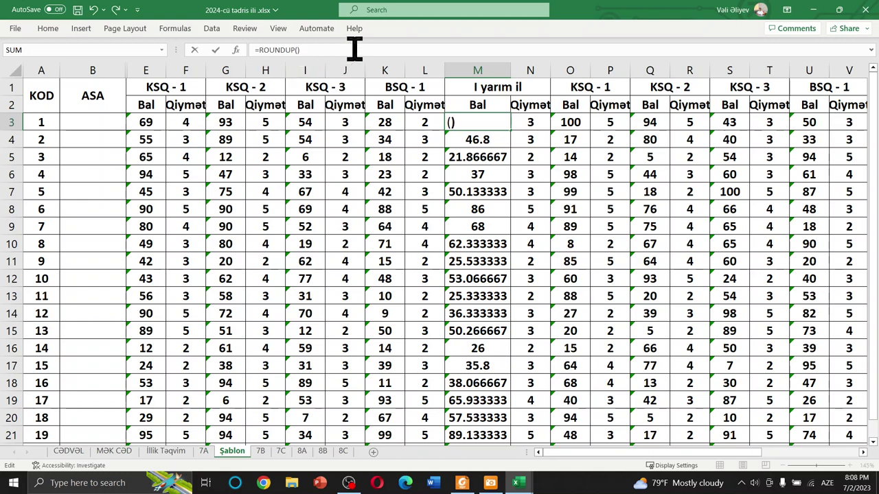
pyautogui.press('Left')
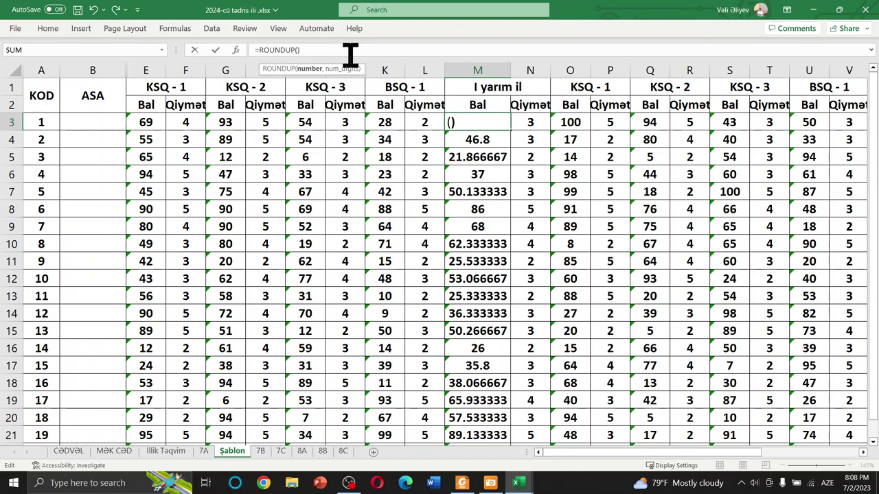
pyautogui.write('(')
pyautogui.write(')')
pyautogui.press('Left')
pyautogui.hotkey('ctrl', 'v')
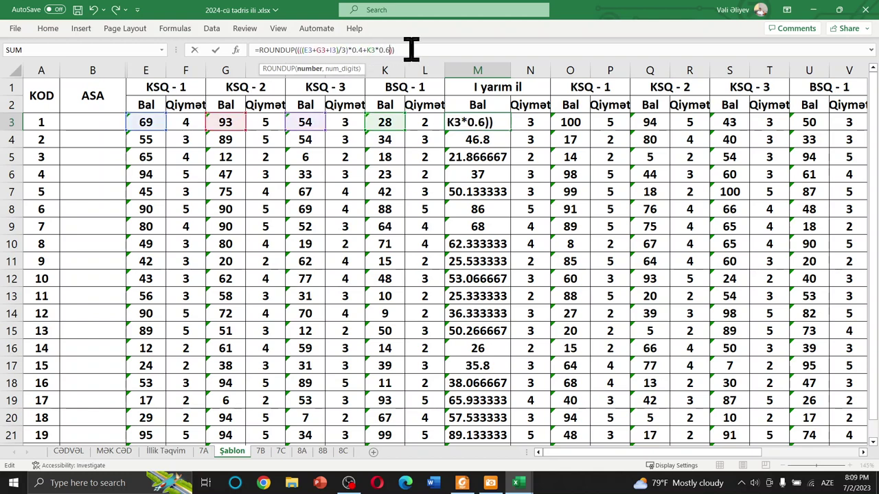
pyautogui.click(411, 49)
pyautogui.press('Left')
pyautogui.write(',')
pyautogui.write('1')
pyautogui.write(')')
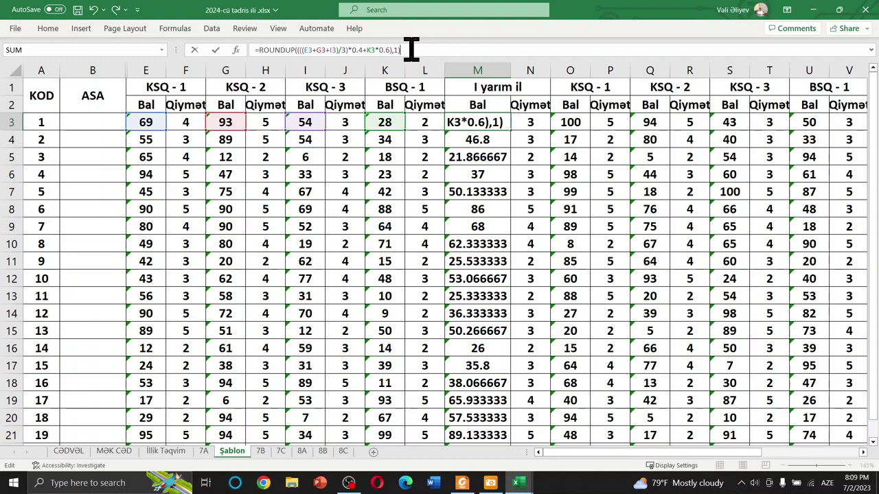
pyautogui.press('Return')
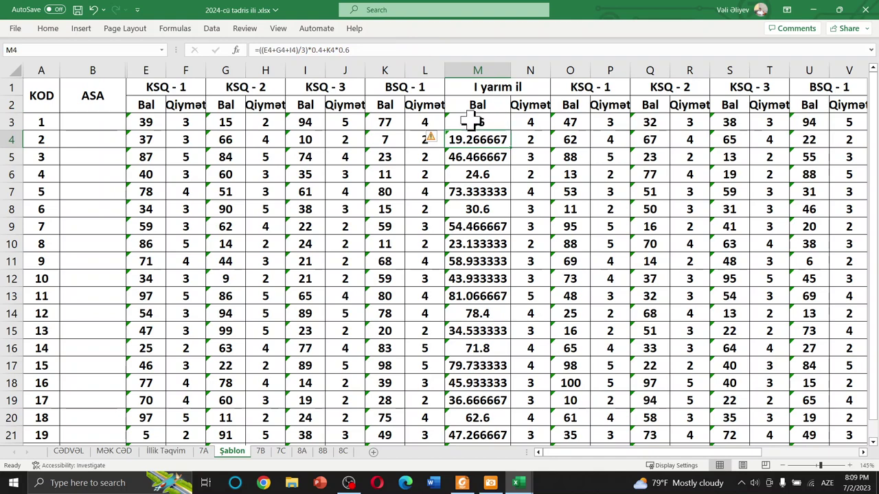
pyautogui.click(474, 122)
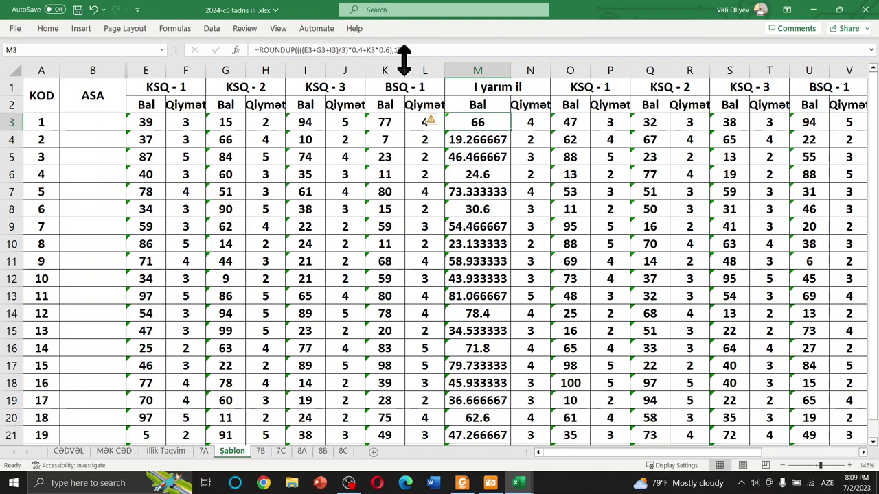
# Copy the M3 ROUNDUP formula down column M to M22
pyautogui.moveTo(512, 130)
pyautogui.mouseDown()
pyautogui.moveTo(516, 445)
pyautogui.moveTo(509, 402)
pyautogui.mouseUp()
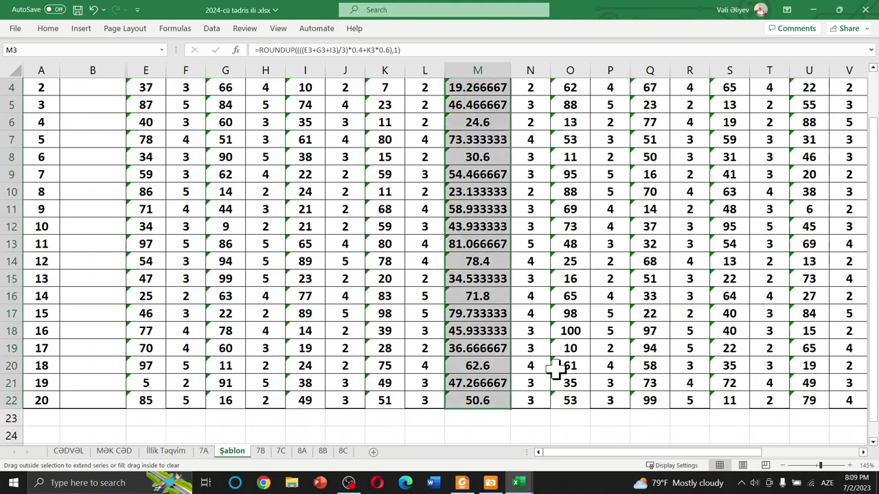
pyautogui.scroll(1, 515, 165)
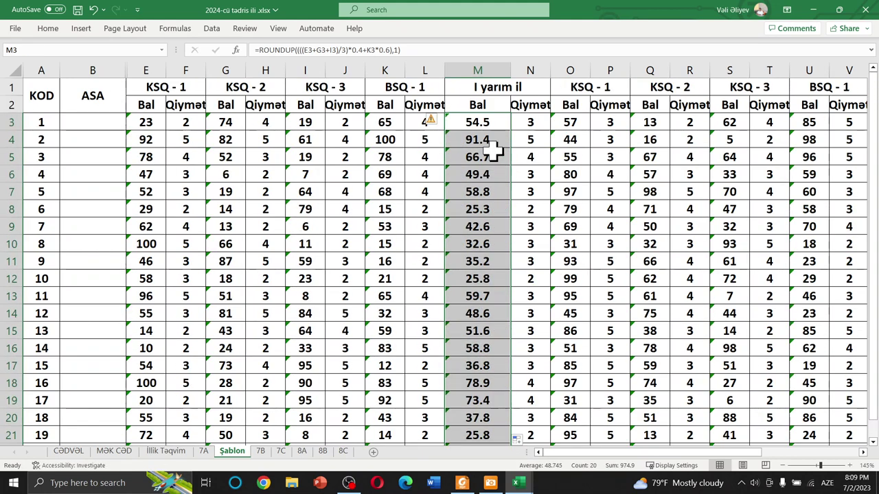
pyautogui.click(492, 121)
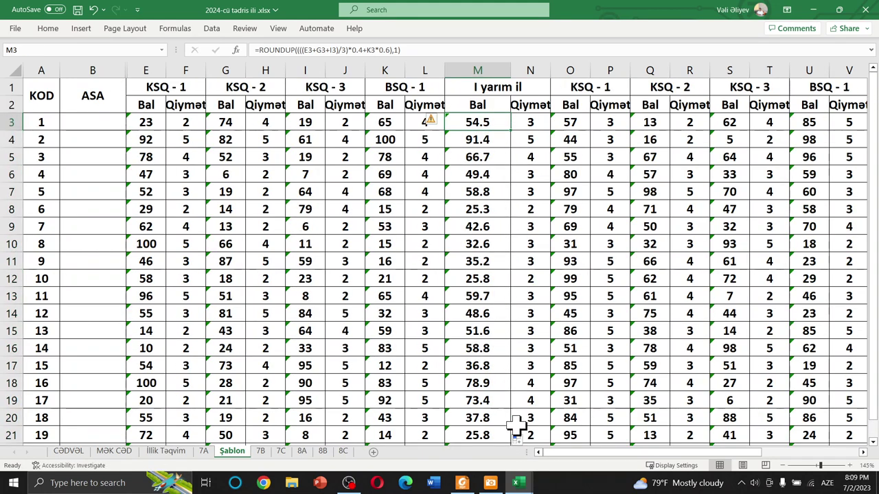
# Change the M3 ROUNDUP digits argument to 0 so it rounds to whole numbers
pyautogui.click(418, 48)
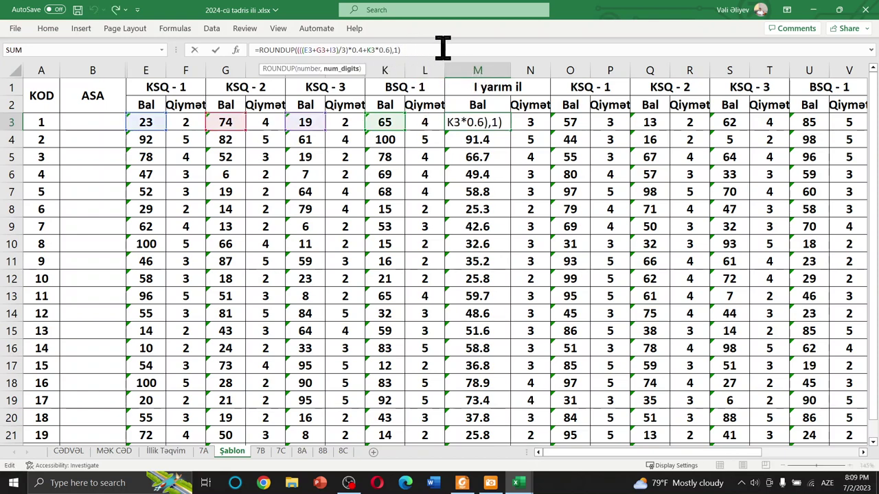
pyautogui.press('BackSpace')
pyautogui.write('0')
pyautogui.press('End')
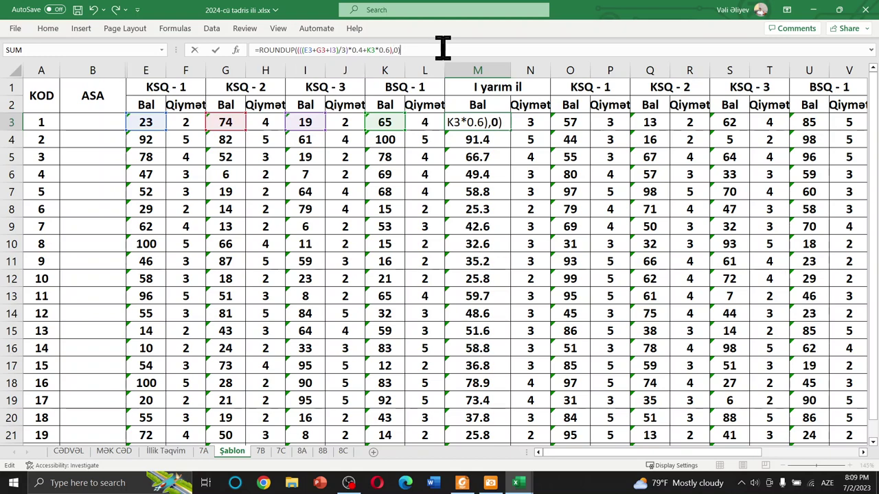
pyautogui.press('Return')
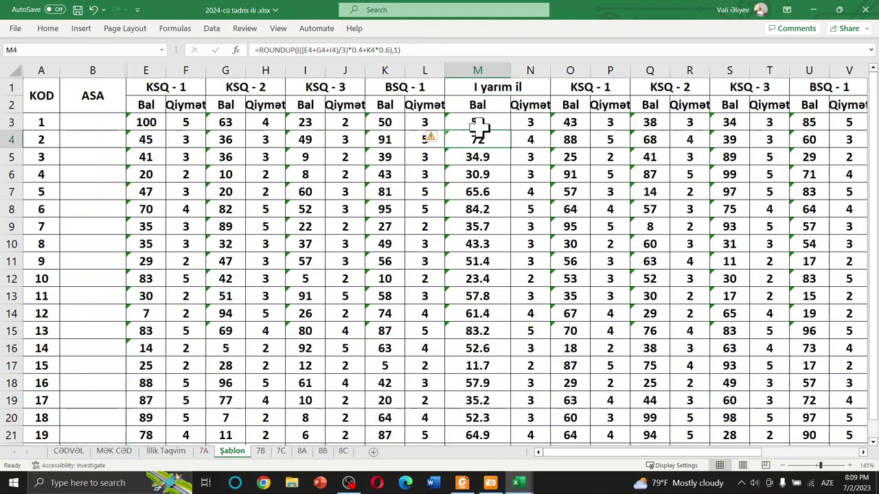
# Refill the whole-number M3 formula down to M22, keeping M3 active
pyautogui.click(492, 122)
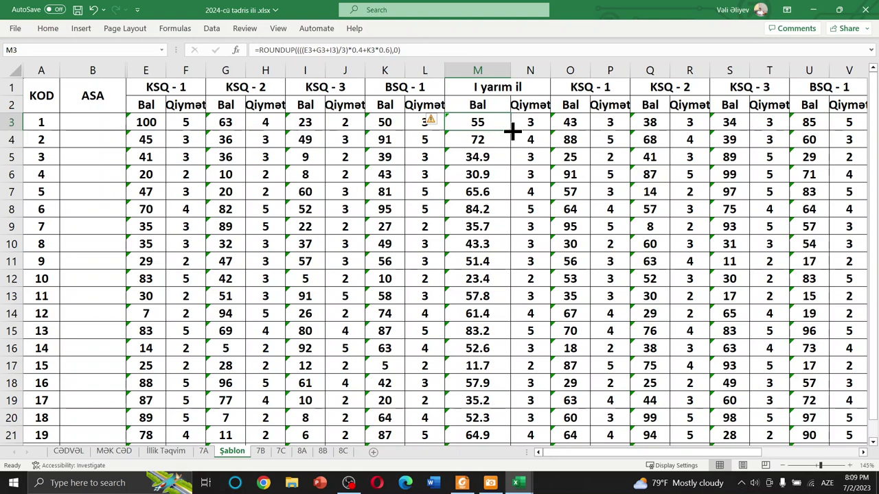
pyautogui.moveTo(512, 131); pyautogui.dragTo(495, 410)
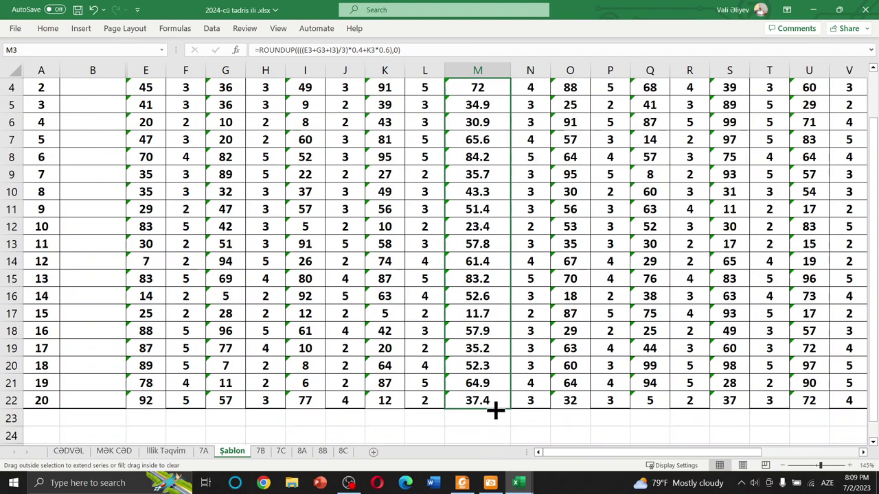
pyautogui.scroll(1, 493, 171)
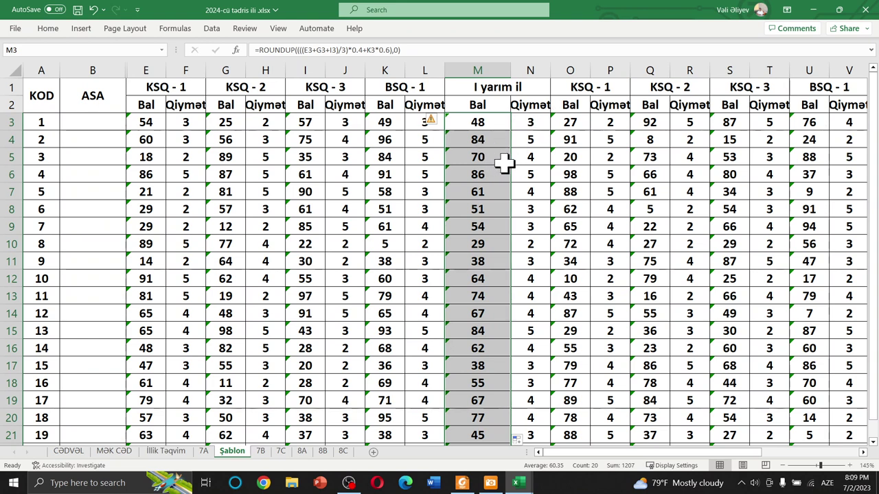
pyautogui.click(487, 124)
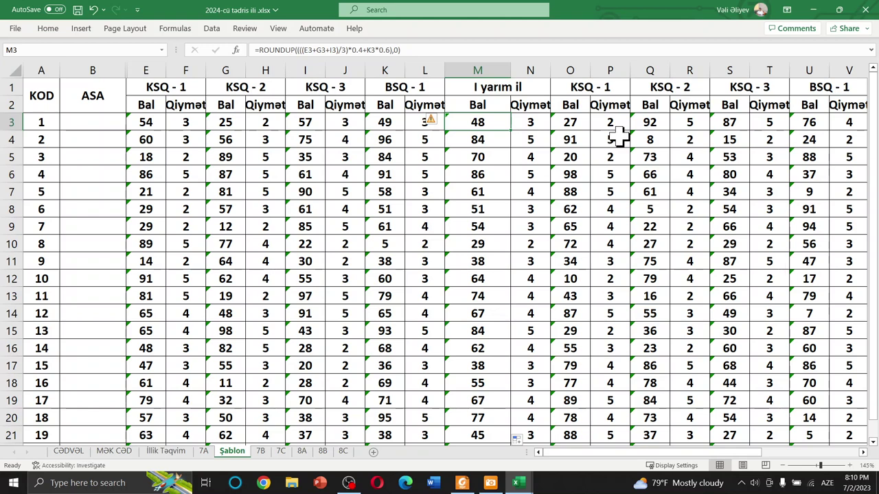
# Copy M3's formula text from the formula bar and scroll right to columns W–Z
pyautogui.moveTo(427, 49); pyautogui.dragTo(204, 55)
pyautogui.hotkey('ctrl', 'c')
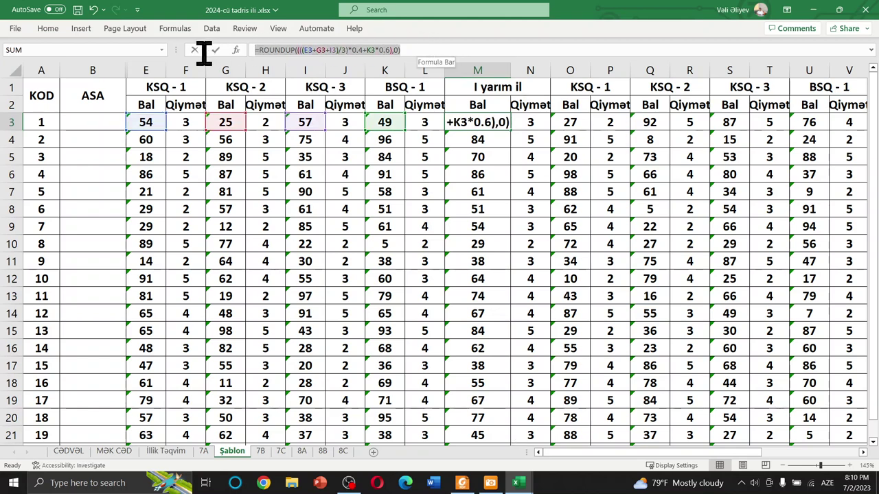
pyautogui.press('Escape')
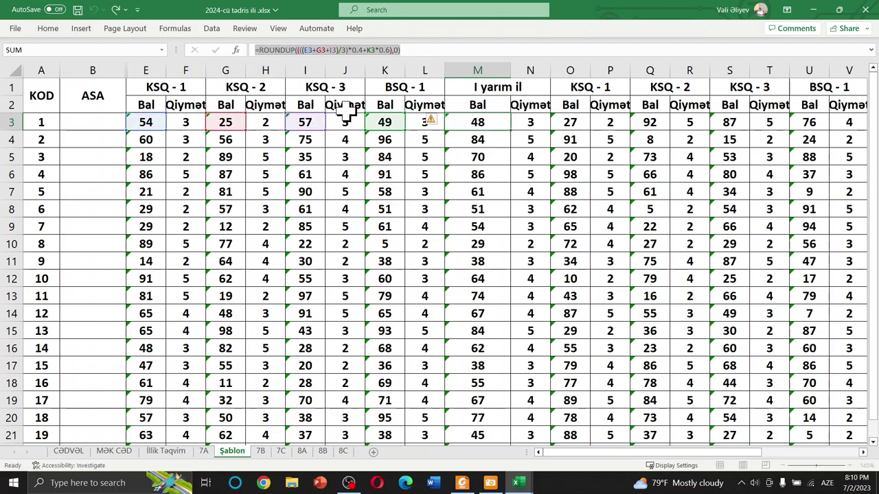
pyautogui.press('Escape')
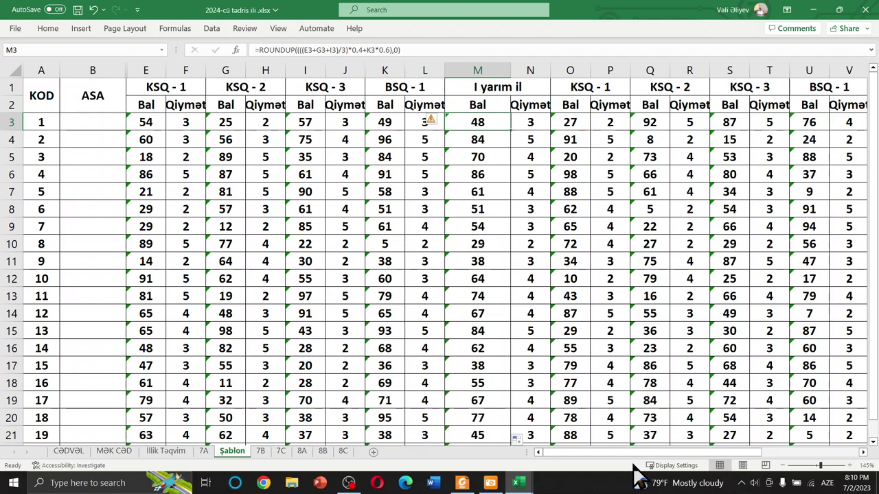
pyautogui.moveTo(648, 453); pyautogui.dragTo(721, 453)
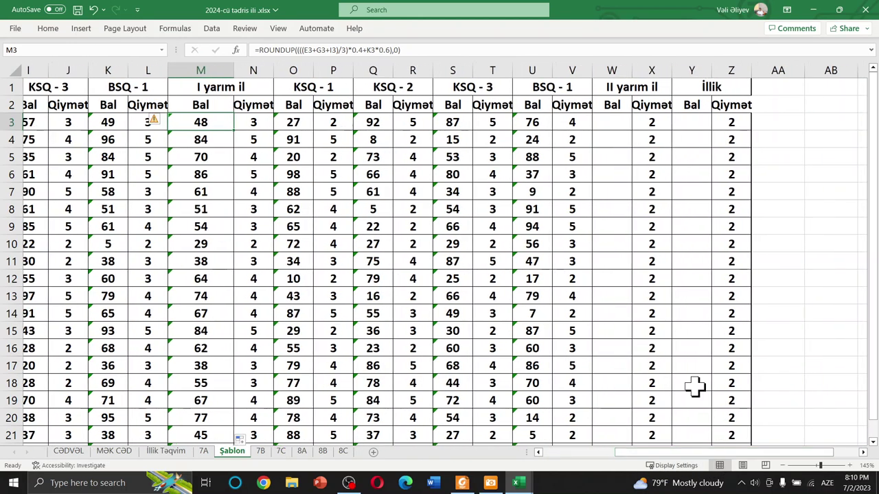
# Paste the copied half-year ROUNDUP formula into W3's formula bar
pyautogui.click(610, 119)
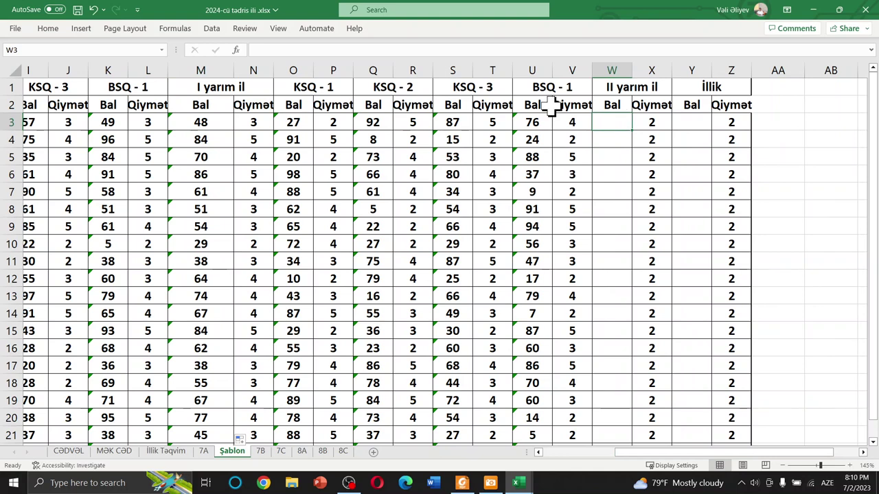
pyautogui.click(453, 48)
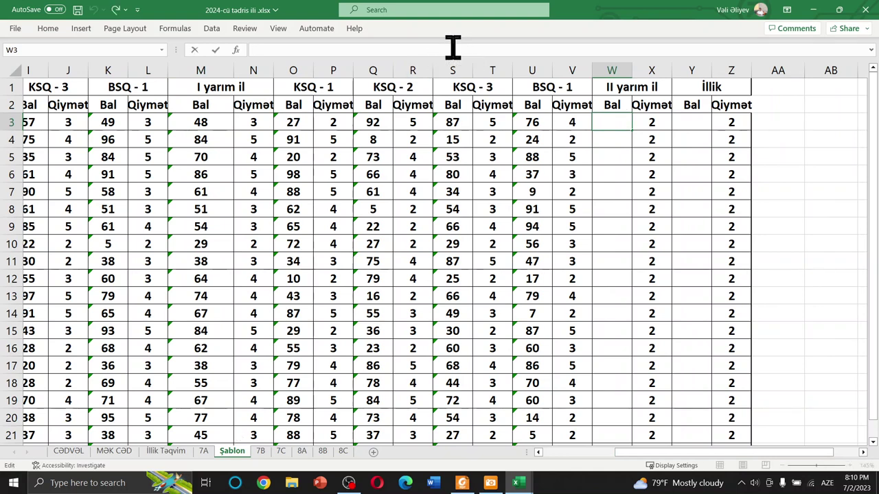
pyautogui.hotkey('ctrl', 'v')
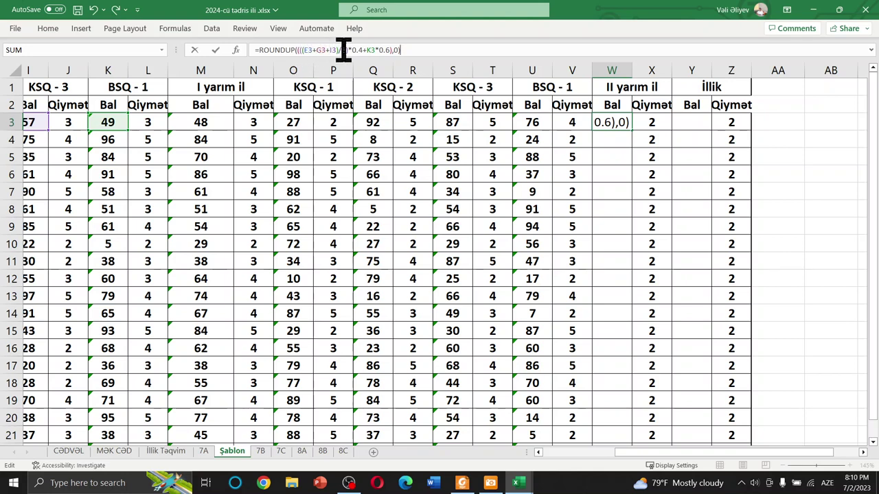
# Replace the E3, G3, I3, K3 references with O3, Q3, S3, U3
pyautogui.click(314, 49)
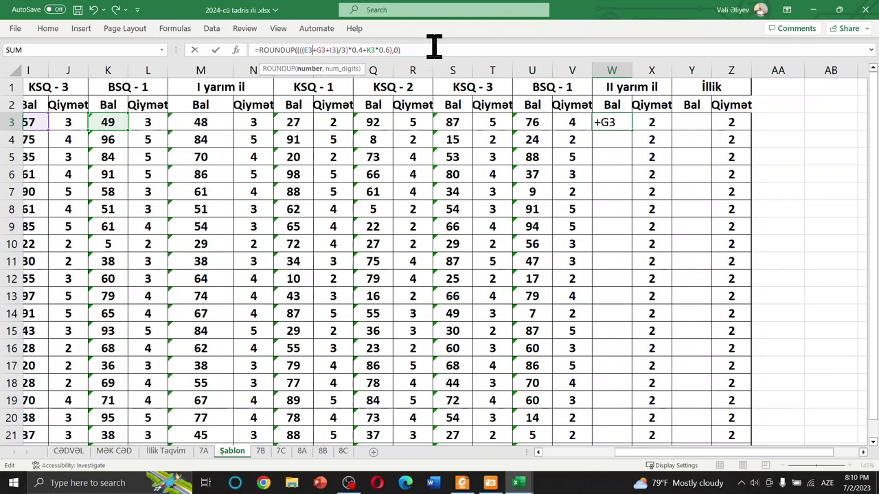
pyautogui.press('BackSpace')
pyautogui.press('BackSpace')
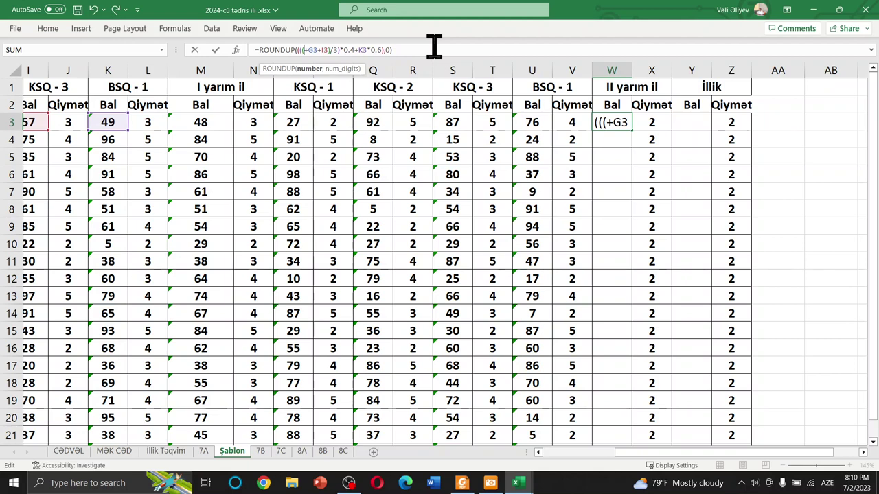
pyautogui.write('O3')
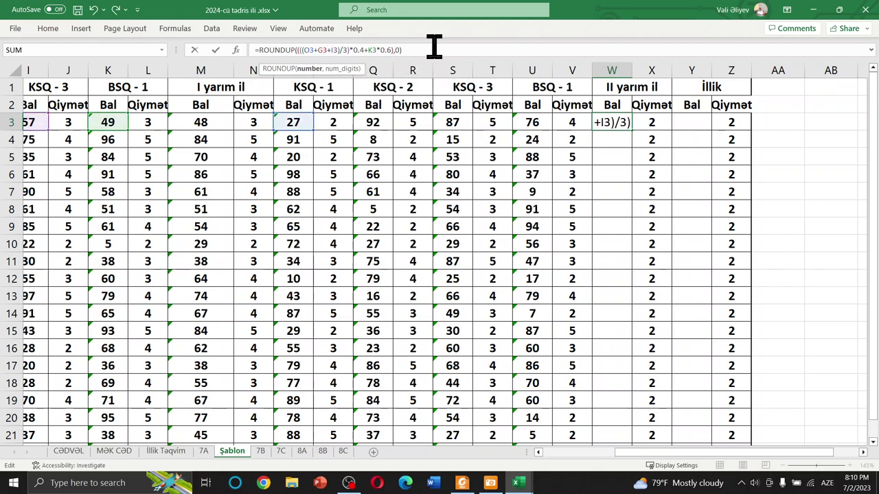
pyautogui.press('BackSpace')
pyautogui.write('Q')
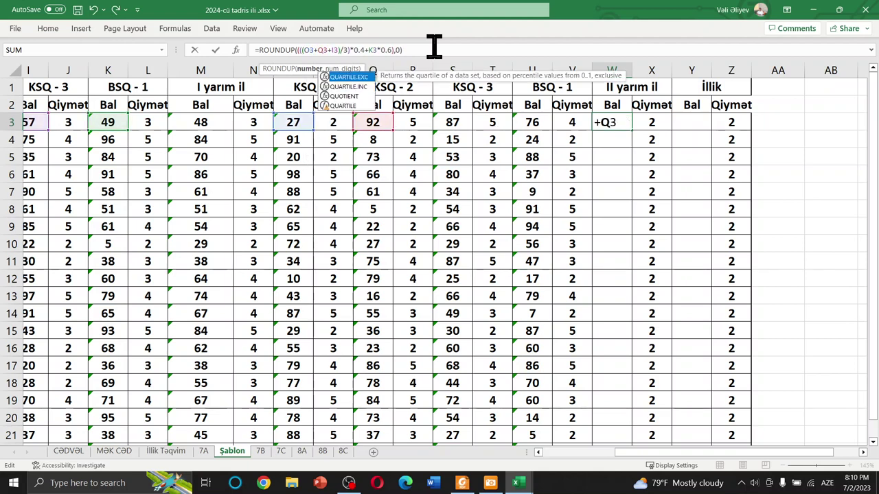
pyautogui.press('Right')
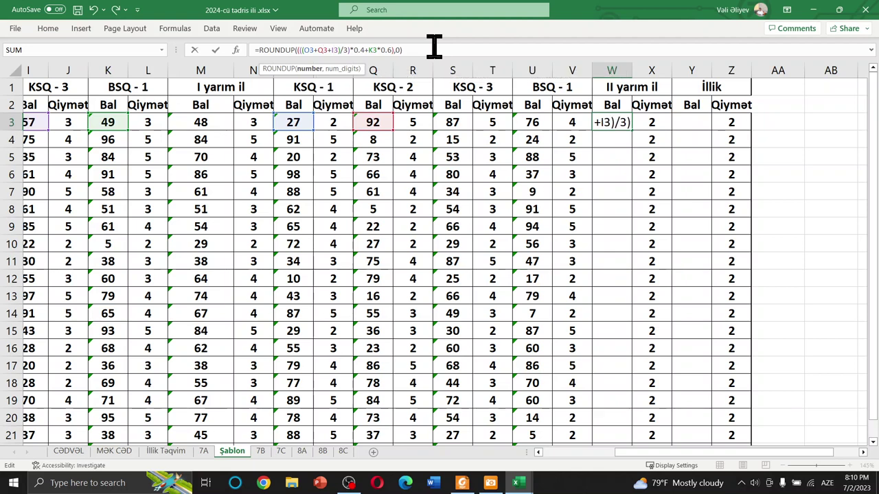
pyautogui.press('BackSpace')
pyautogui.write('S')
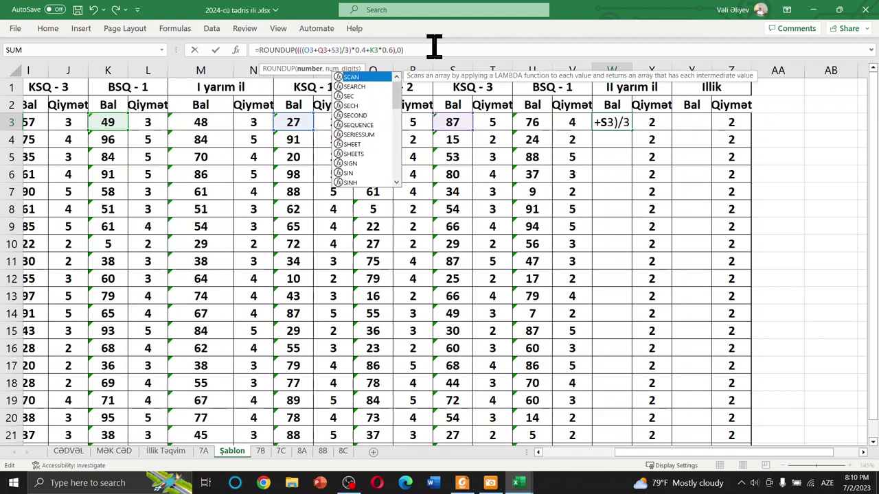
pyautogui.press('Right')
pyautogui.press('Right')
pyautogui.press('Right')
pyautogui.press('Right')
pyautogui.press('Right')
pyautogui.press('Right')
pyautogui.press('Right')
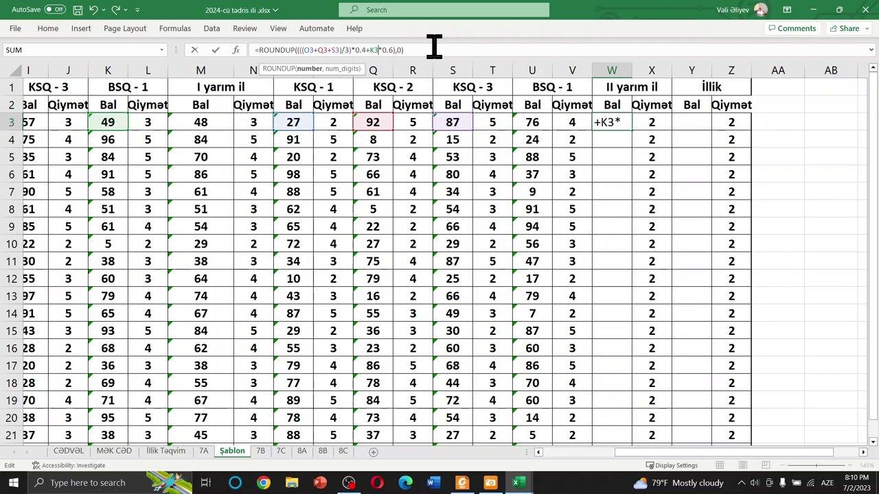
pyautogui.press('BackSpace')
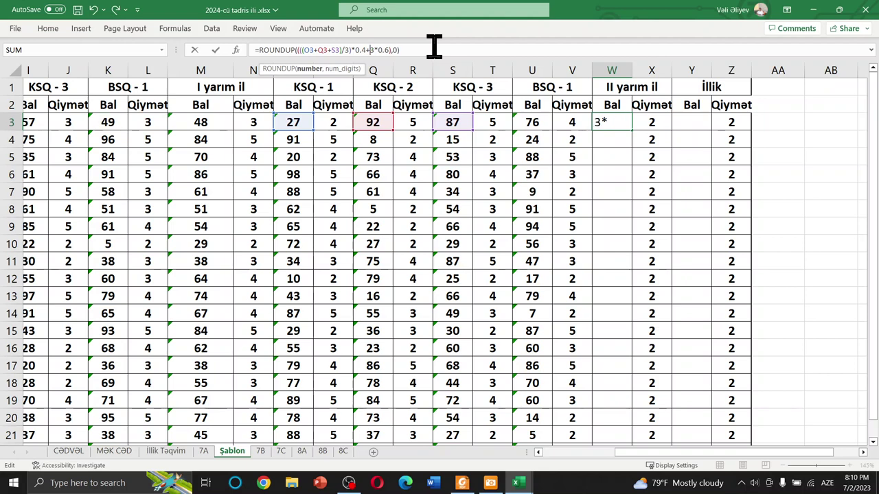
pyautogui.write('U')
pyautogui.click(434, 46)
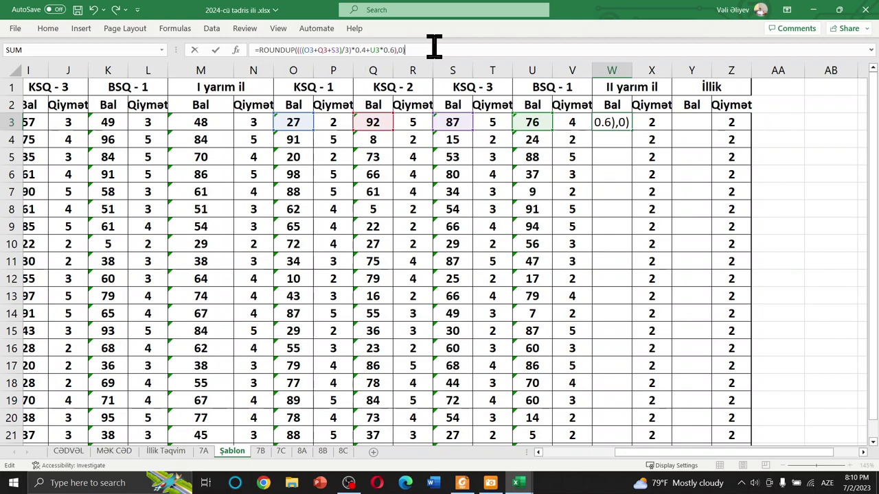
# Confirm the W3 formula and fill it down to W22
pyautogui.press('Return')
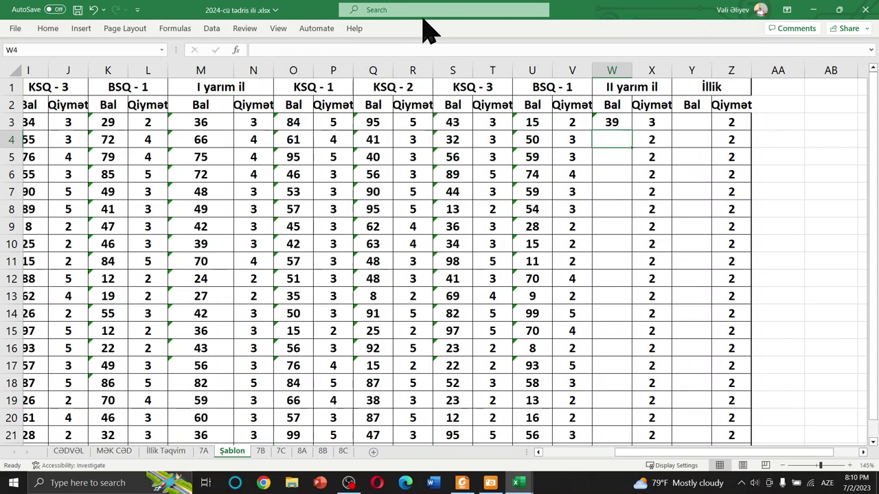
pyautogui.click(620, 123)
pyautogui.moveTo(631, 130)
pyautogui.mouseDown()
pyautogui.moveTo(625, 480)
pyautogui.moveTo(627, 426)
pyautogui.mouseUp()
pyautogui.click(649, 227)
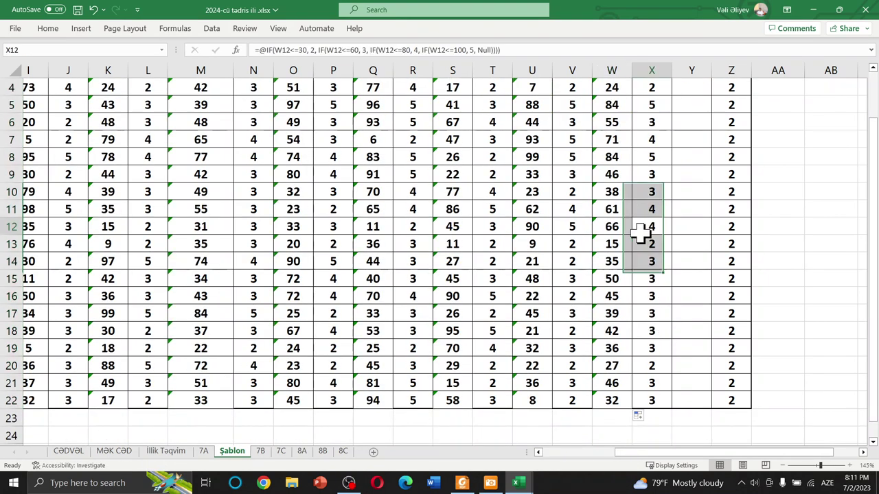
# Narrow column M to fit its values, then bring up the Board.pdf notes
pyautogui.scroll(1, 656, 233)
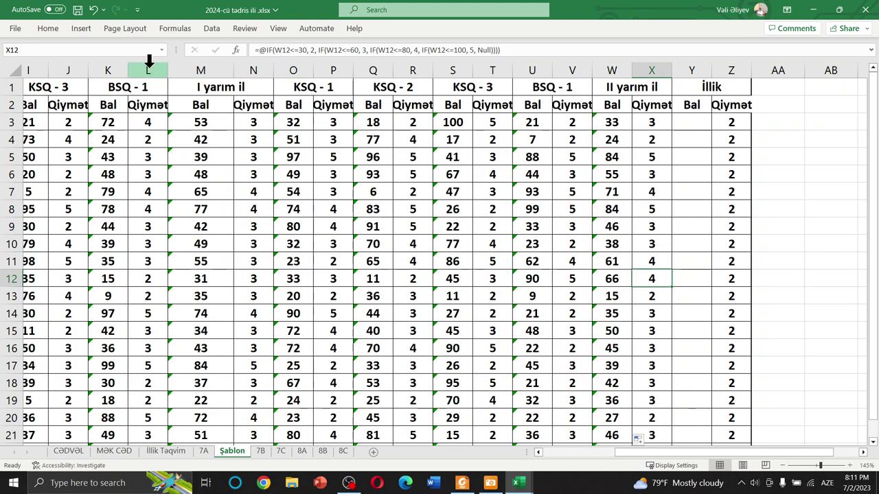
pyautogui.moveTo(217, 70); pyautogui.dragTo(207, 76)
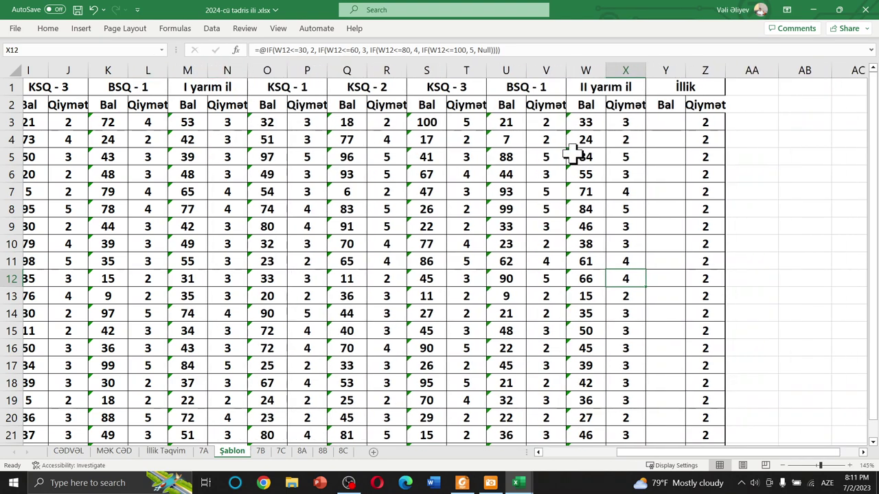
pyautogui.click(461, 483)
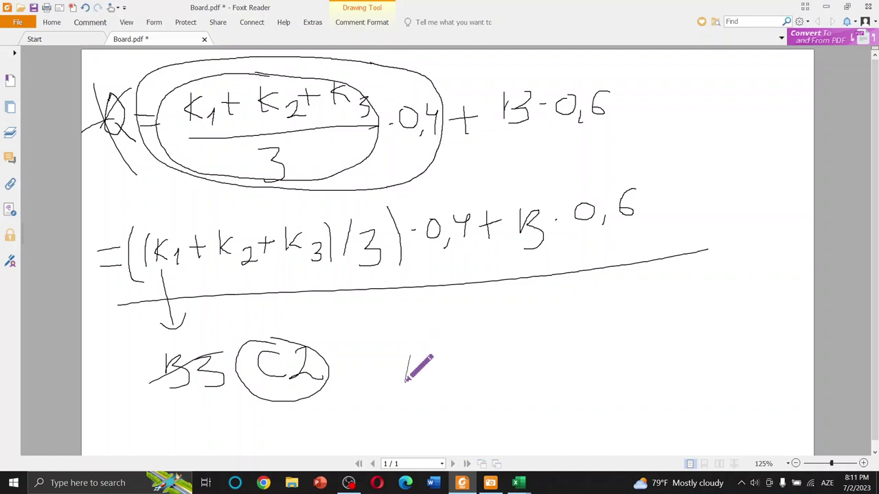
# Handwrite ℓ = (1 + 2)/2 beside the circled C2, then minimize Foxit Reader
pyautogui.moveTo(410, 345)
pyautogui.mouseDown()
pyautogui.moveTo(405, 381)
pyautogui.moveTo(428, 348)
pyautogui.moveTo(414, 379)
pyautogui.moveTo(464, 358)
pyautogui.mouseUp()
pyautogui.moveTo(444, 370); pyautogui.dragTo(466, 368)
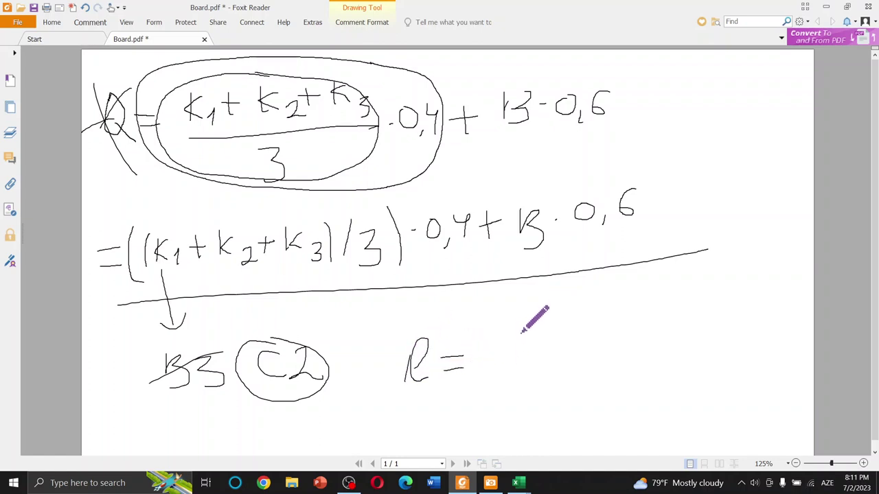
pyautogui.moveTo(523, 337)
pyautogui.mouseDown()
pyautogui.moveTo(526, 360)
pyautogui.moveTo(540, 362)
pyautogui.moveTo(583, 339)
pyautogui.moveTo(571, 361)
pyautogui.mouseUp()
pyautogui.moveTo(600, 320)
pyautogui.mouseDown()
pyautogui.moveTo(601, 355)
pyautogui.moveTo(630, 354)
pyautogui.mouseUp()
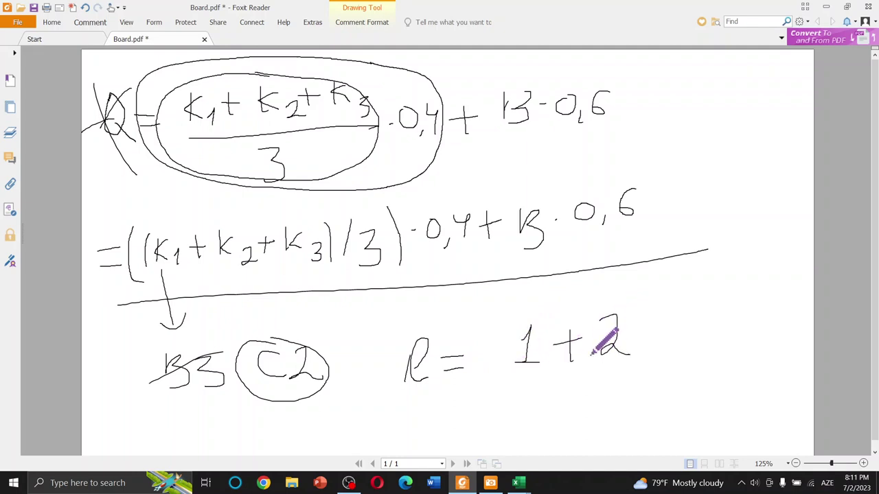
pyautogui.moveTo(521, 380); pyautogui.dragTo(623, 367)
pyautogui.moveTo(554, 391)
pyautogui.mouseDown()
pyautogui.moveTo(554, 416)
pyautogui.moveTo(593, 414)
pyautogui.mouseUp()
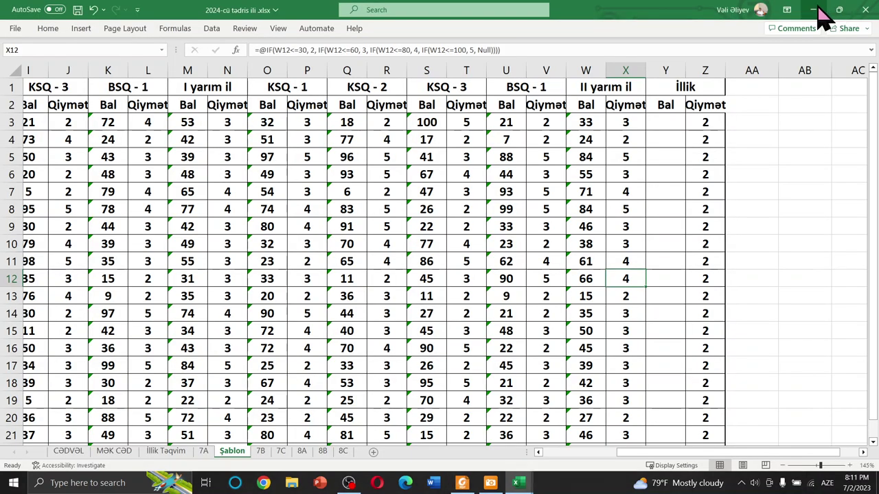
pyautogui.click(826, 6)
# Start =ROUNDUP( in Y3 from the function suggestions and try to commit it
pyautogui.click(666, 121)
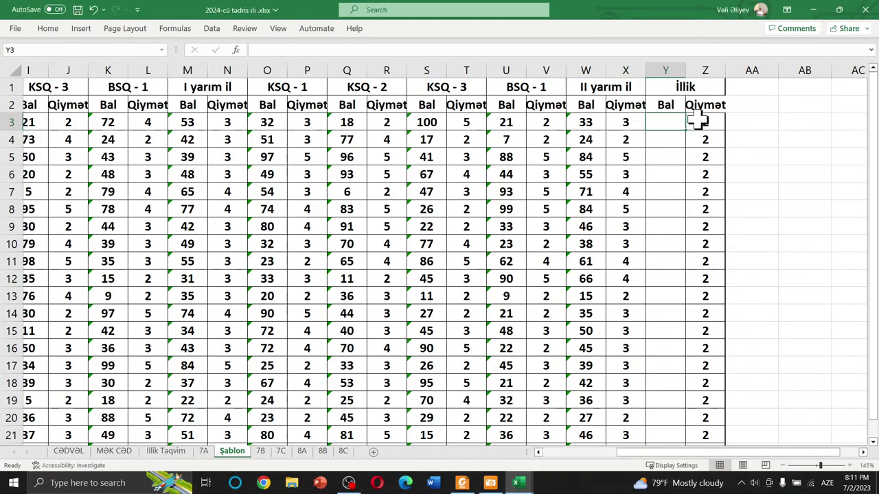
pyautogui.write('=')
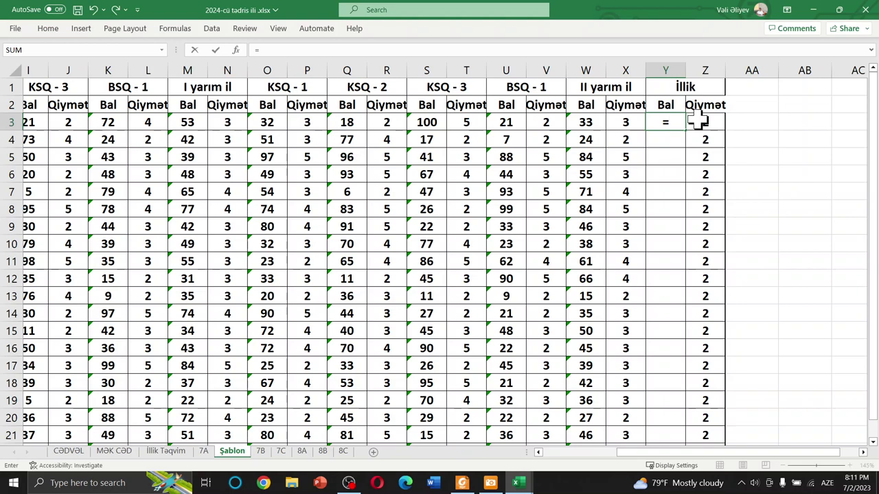
pyautogui.write('r')
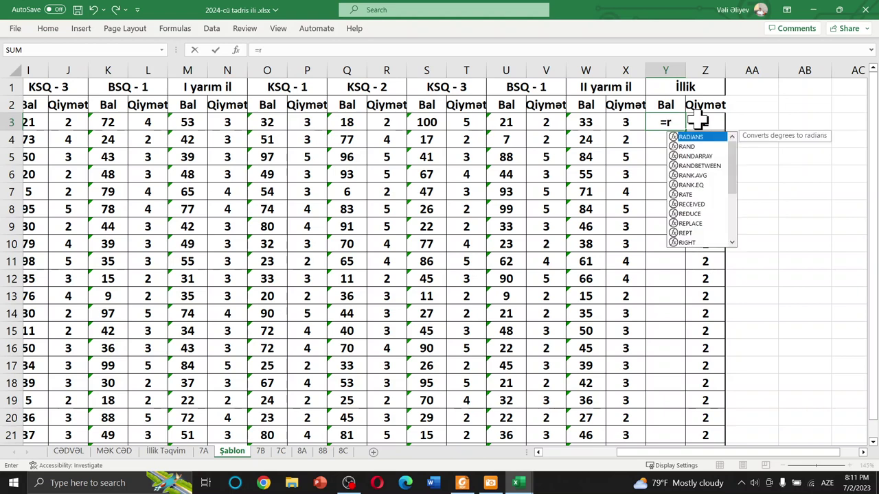
pyautogui.write('oun')
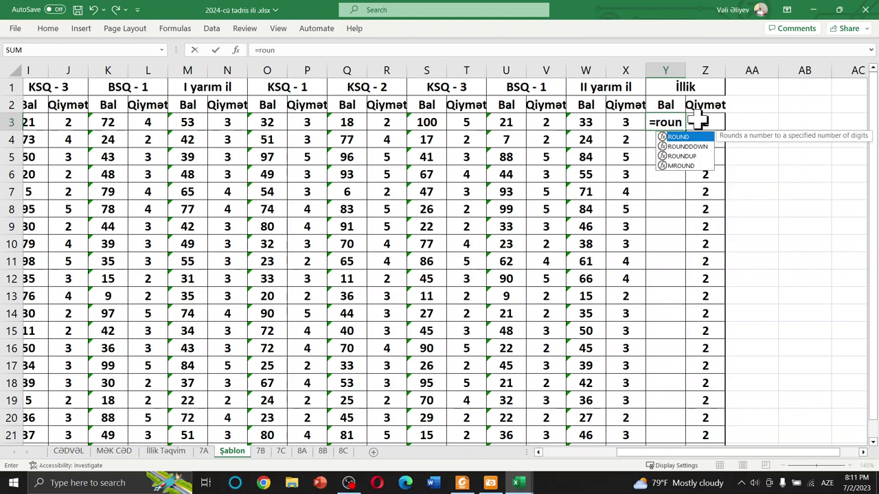
pyautogui.press('Down')
pyautogui.press('Down')
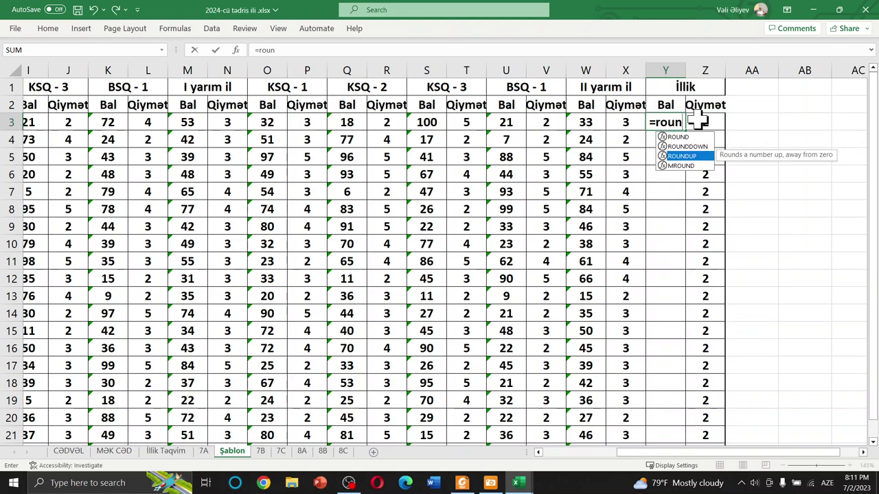
pyautogui.press('Tab')
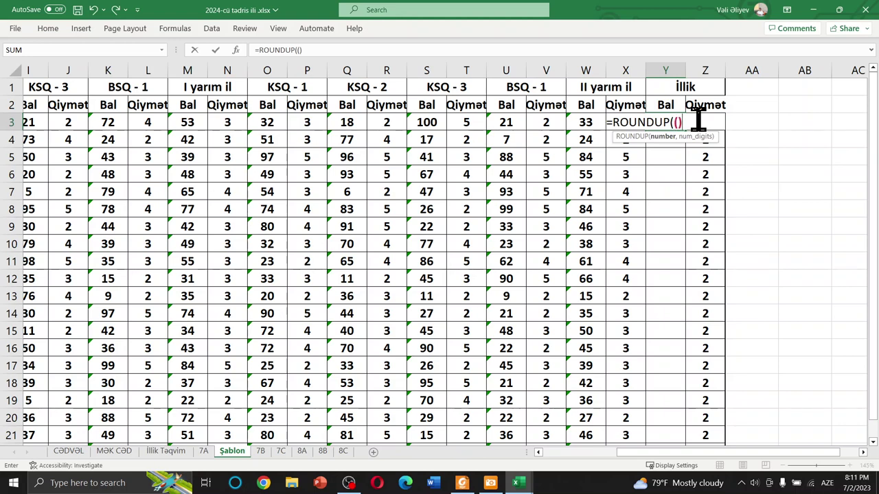
pyautogui.press('Return')
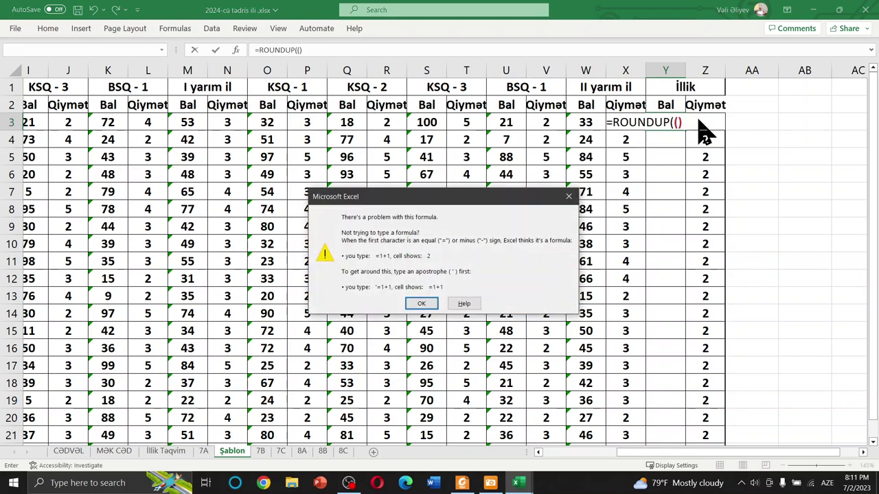
# Extend the Y3 draft to =ROUNDUP(((M3+X3/2), dismissing the formula warnings
pyautogui.click(569, 198)
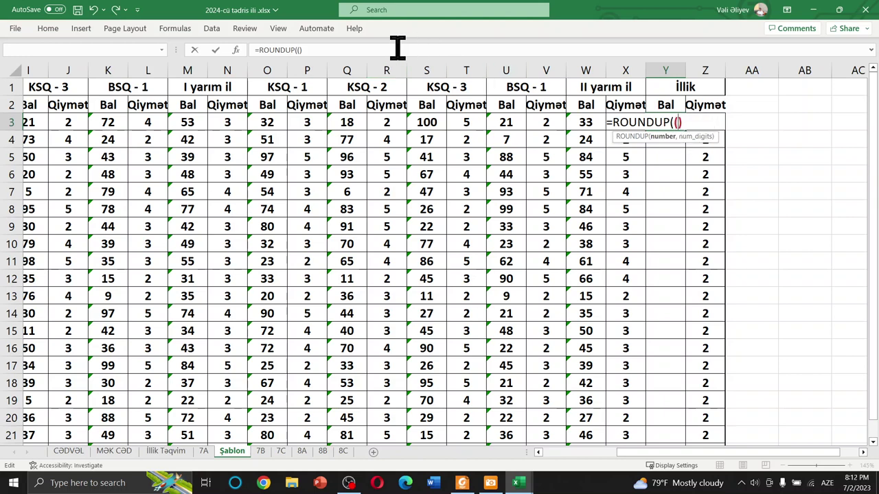
pyautogui.click(341, 50)
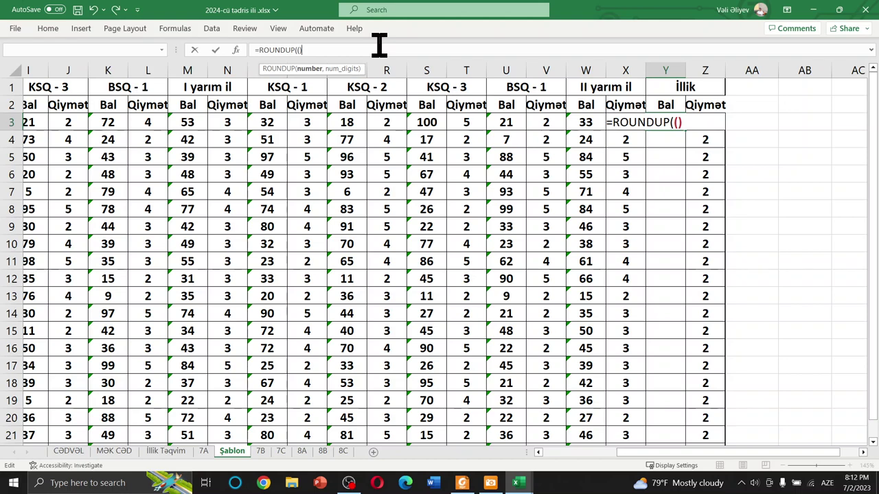
pyautogui.doubleClick(369, 59)
pyautogui.write('(')
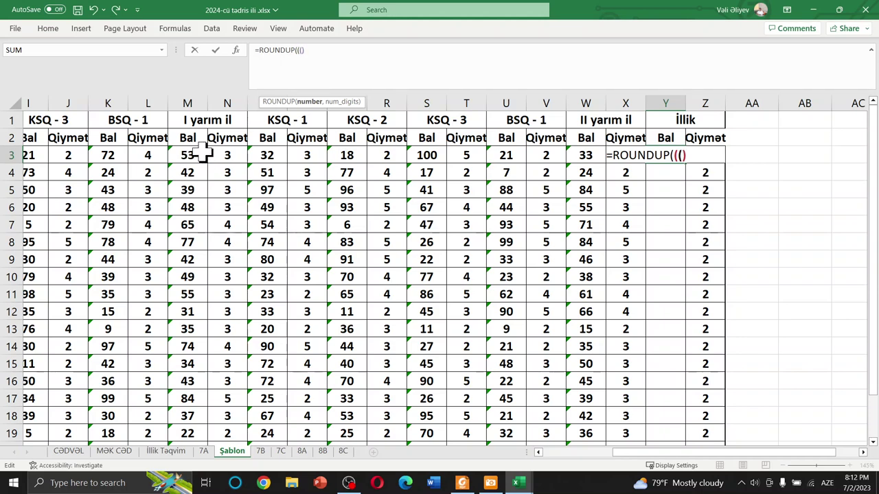
pyautogui.write(')')
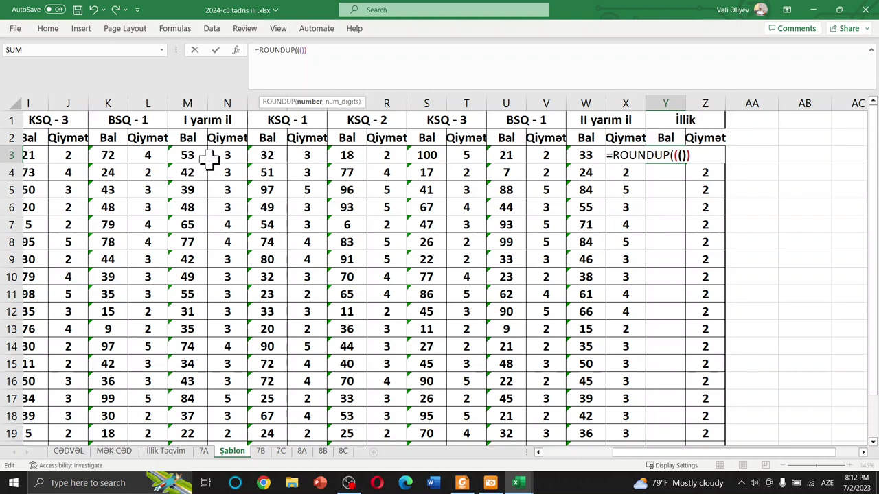
pyautogui.click(190, 156)
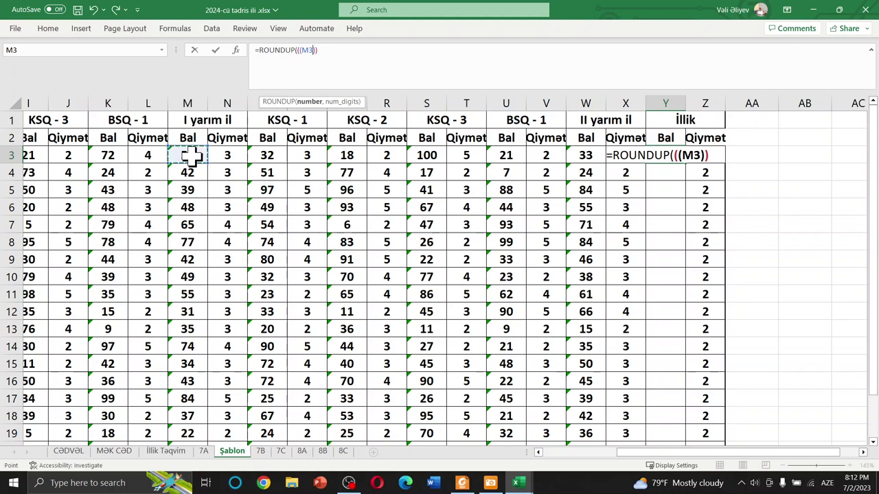
pyautogui.write('+')
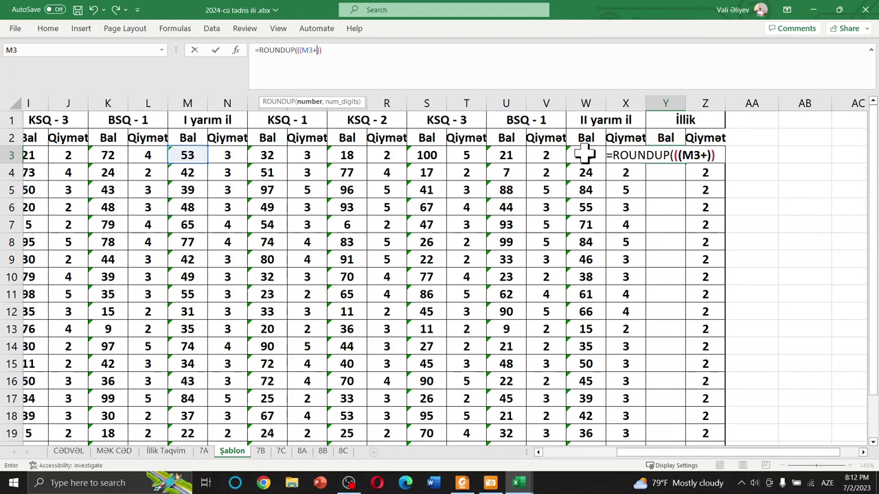
pyautogui.click(585, 154)
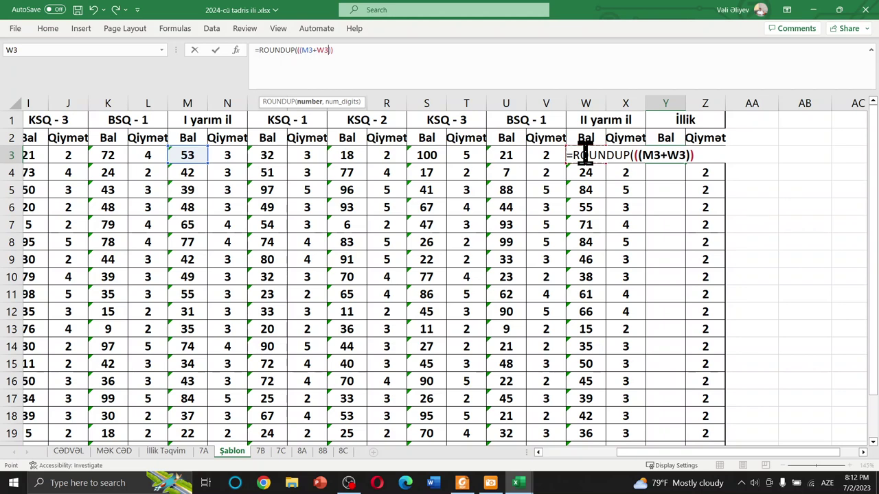
pyautogui.press('Right')
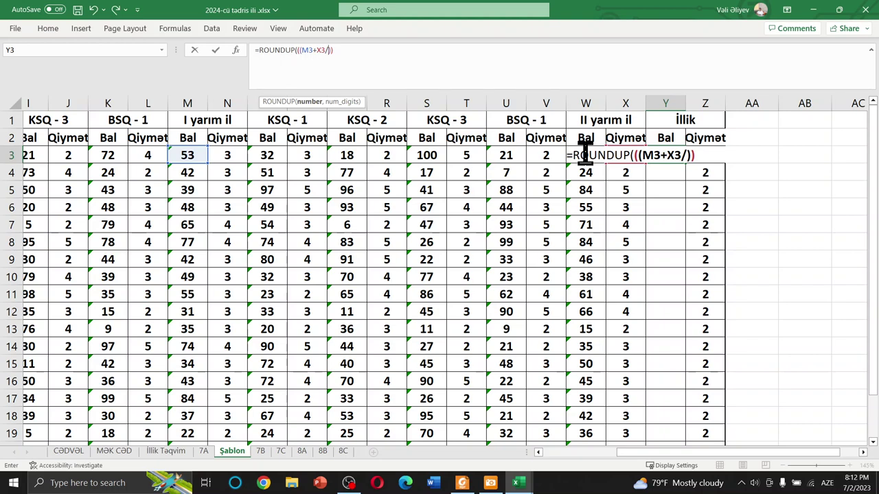
pyautogui.write('2')
pyautogui.press('Return')
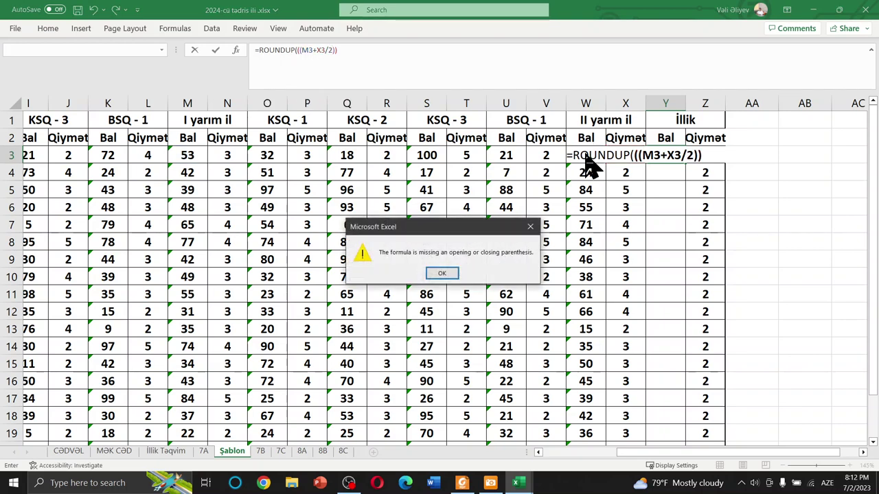
pyautogui.click(535, 227)
pyautogui.click(397, 47)
pyautogui.write(',')
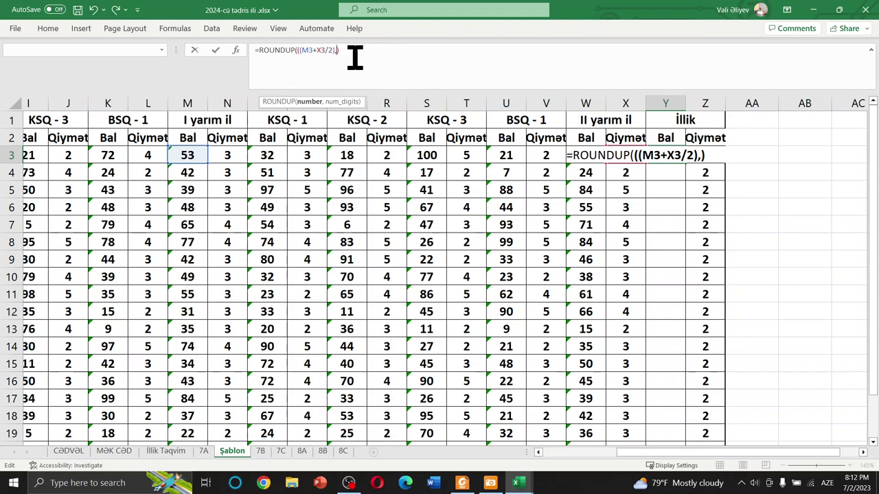
# Erase the unfinished ROUNDUP formula from Y3, leaving it empty
pyautogui.tripleClick(407, 65)
pyautogui.press('BackSpace')
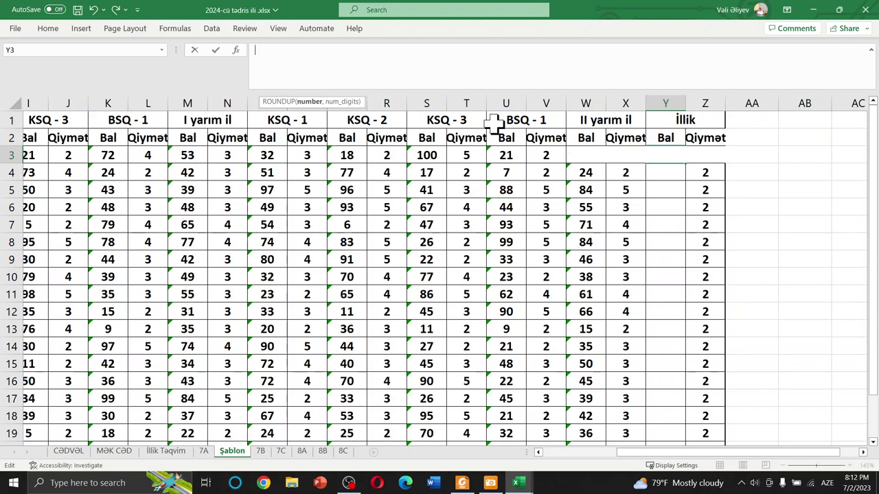
pyautogui.press('Return')
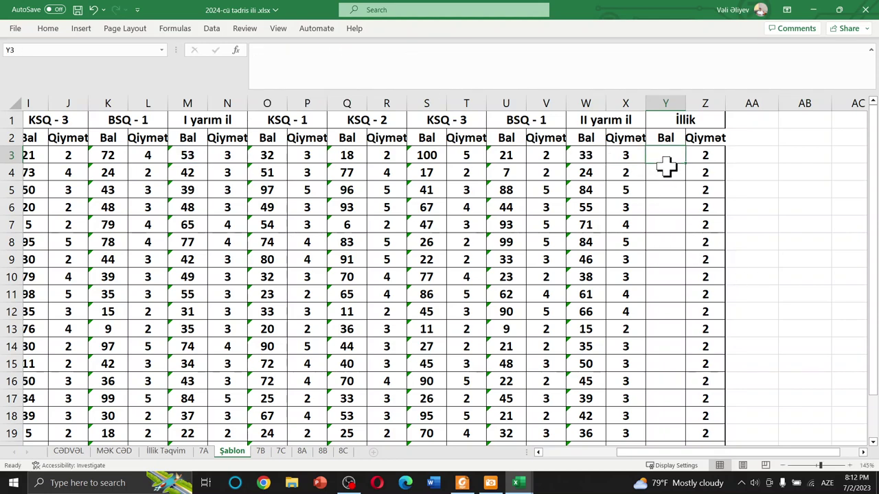
pyautogui.click(671, 189)
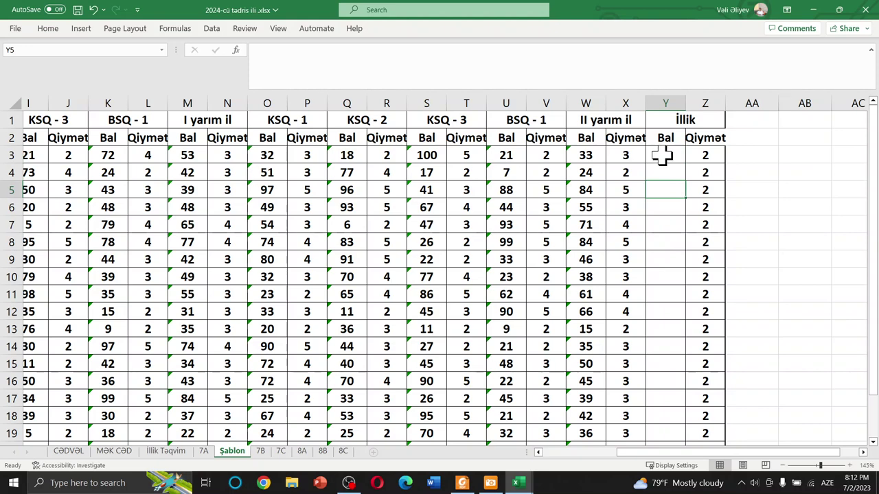
pyautogui.click(663, 155)
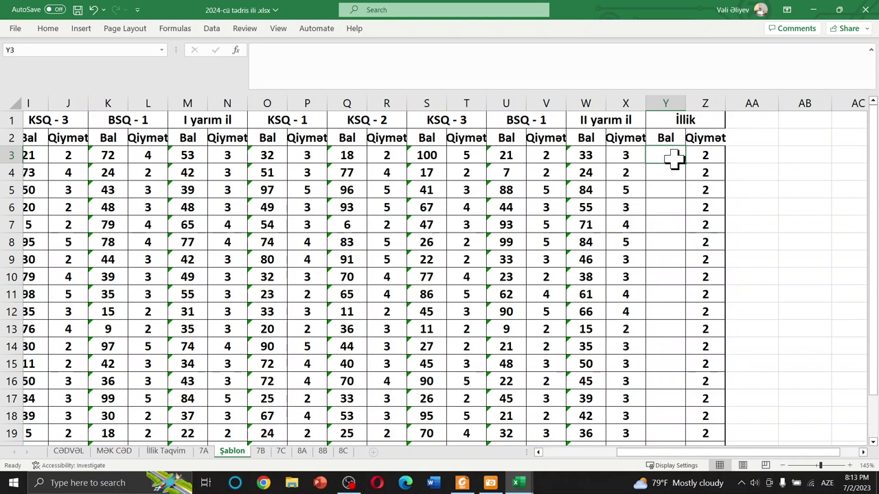
# Enter the average formula =(M3+W3)/2 in Y3
pyautogui.write('=')
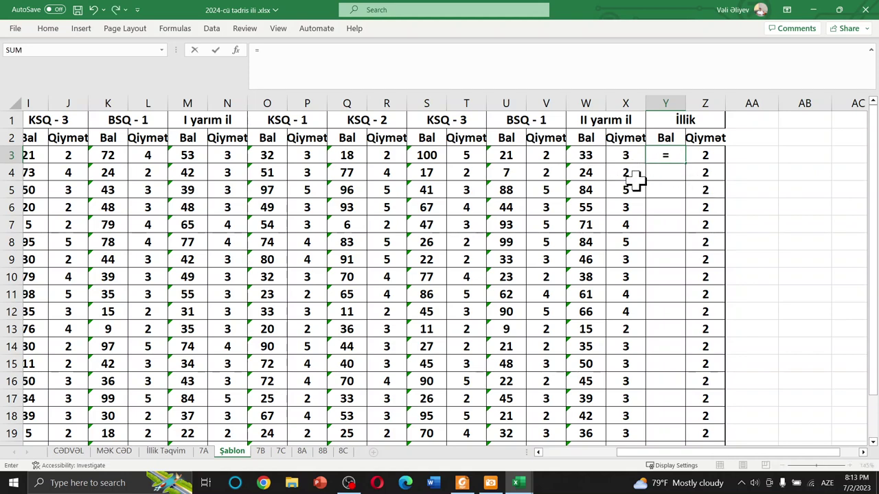
pyautogui.write('(')
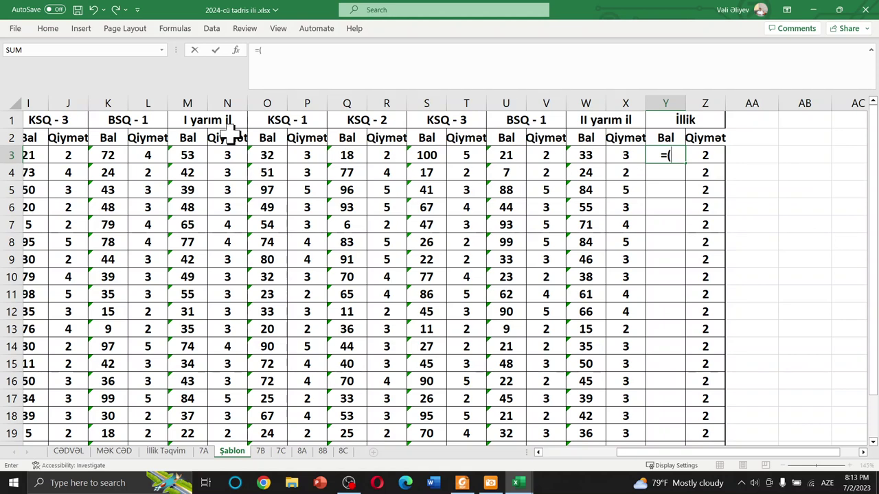
pyautogui.click(190, 155)
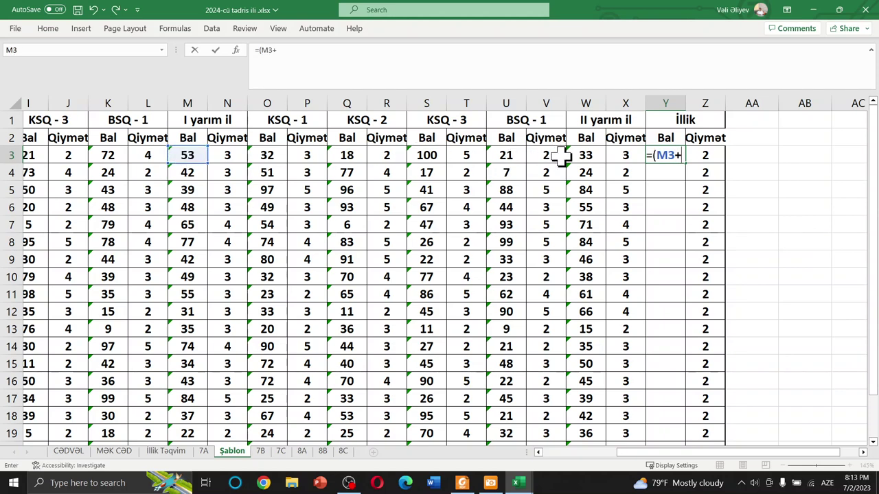
pyautogui.click(588, 155)
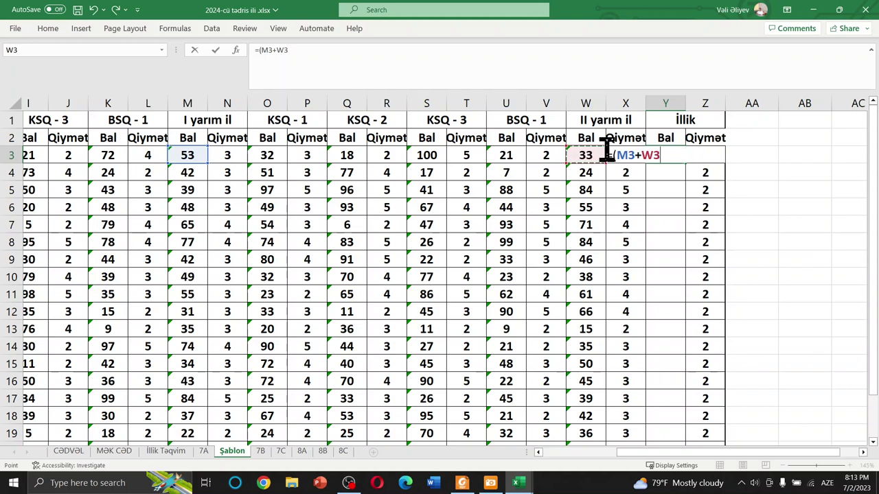
pyautogui.write(')')
pyautogui.write('/2')
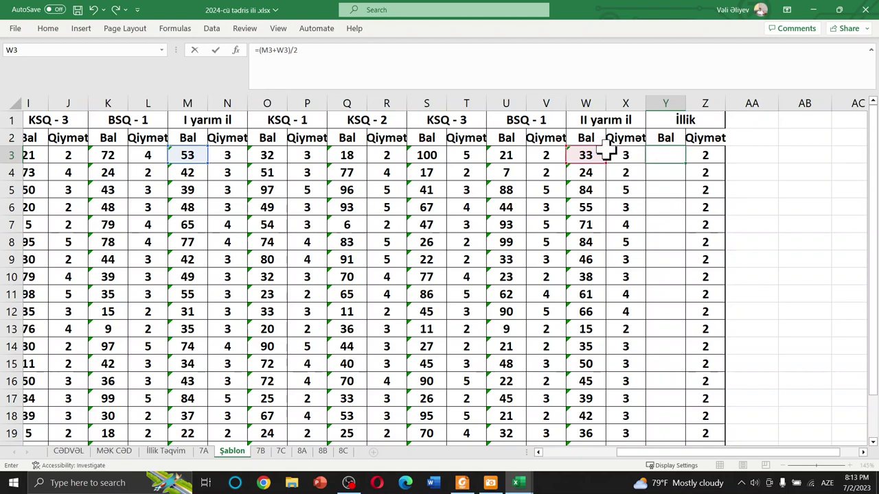
pyautogui.press('Return')
# Fill the Y3 average down to Y22 and widen column Y
pyautogui.click(668, 157)
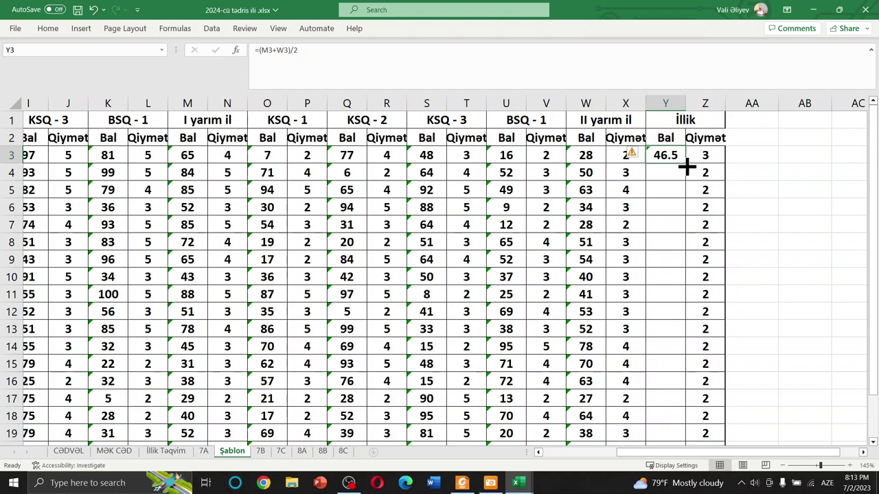
pyautogui.moveTo(685, 164)
pyautogui.mouseDown()
pyautogui.moveTo(701, 465)
pyautogui.moveTo(675, 298)
pyautogui.mouseUp()
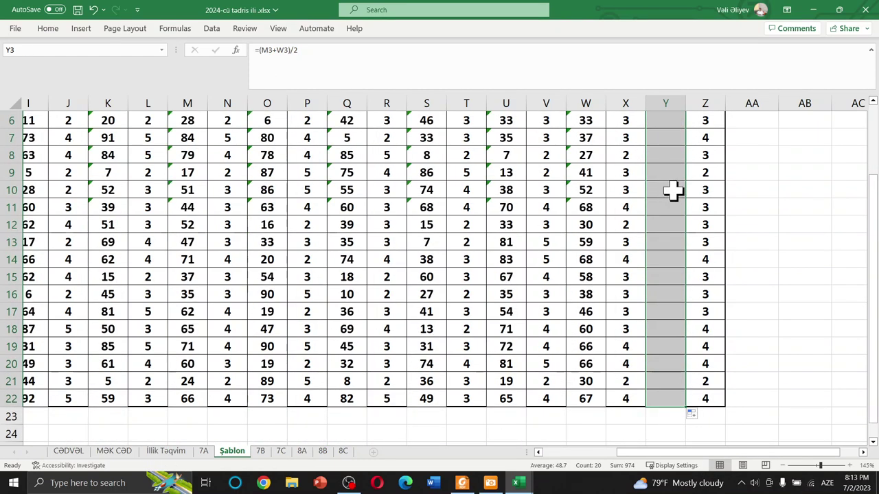
pyautogui.moveTo(685, 97); pyautogui.dragTo(726, 103)
pyautogui.scroll(2, 720, 229)
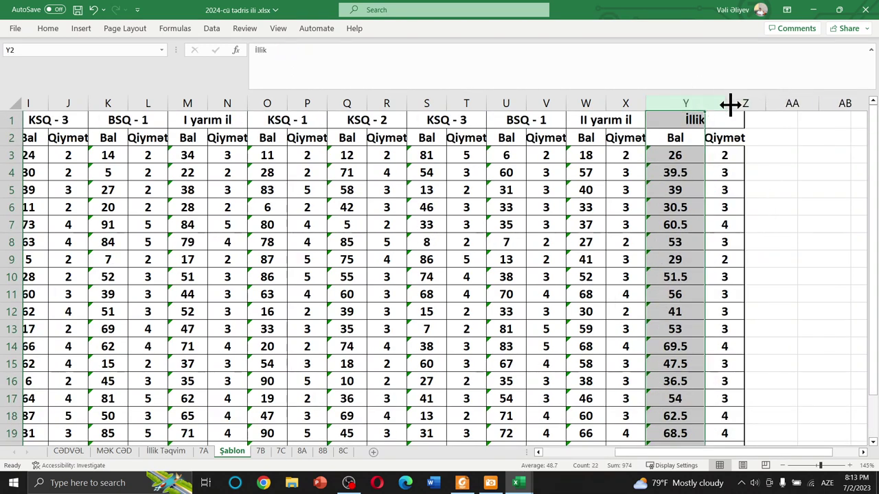
pyautogui.click(700, 155)
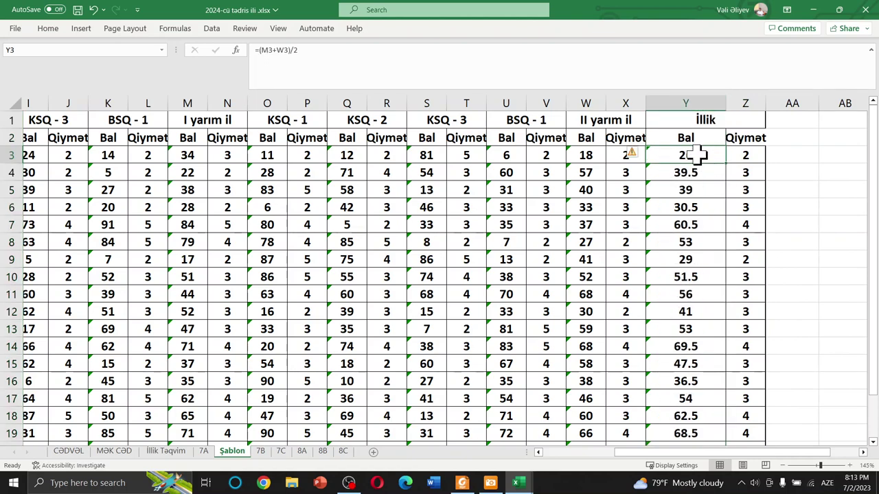
# Undo the accidental change to Y3 and cancel the replace-data prompt
pyautogui.hotkey('ctrl', 'z')
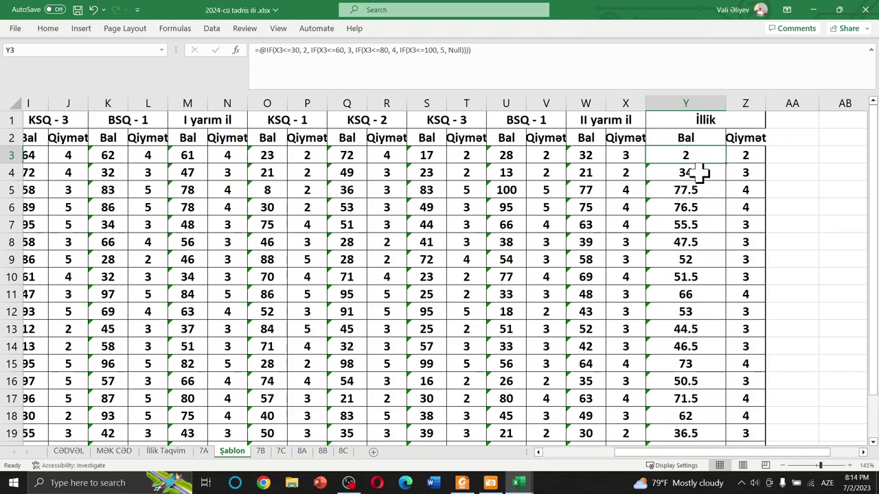
pyautogui.click(700, 172)
pyautogui.click(707, 155)
pyautogui.hotkey('ctrl', 'z')
pyautogui.click(706, 146)
pyautogui.moveTo(706, 148); pyautogui.dragTo(707, 186)
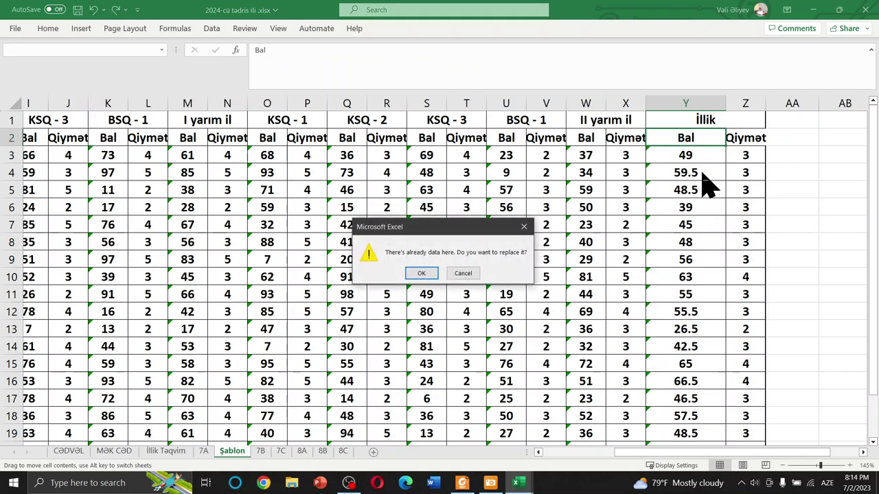
pyautogui.click(523, 226)
pyautogui.click(693, 149)
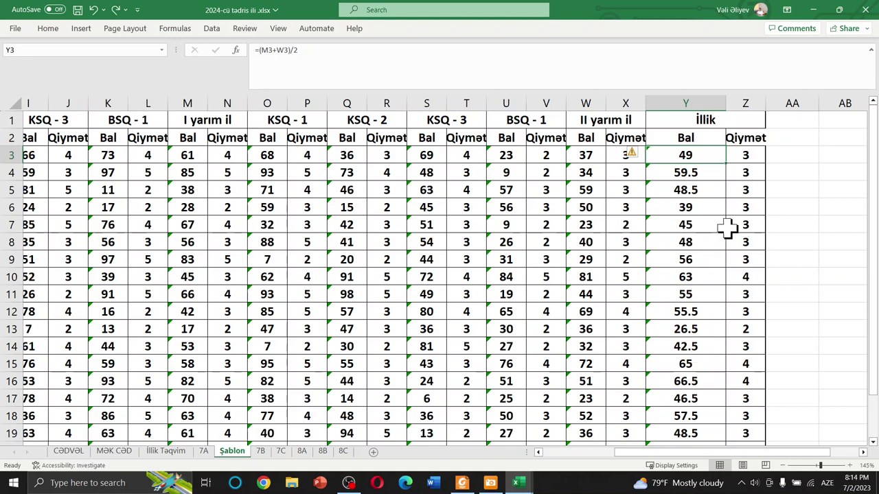
# Select the (M3+W3)/2 part of Y3's formula in the formula bar
pyautogui.scroll(-3, 735, 230)
pyautogui.scroll(3, 751, 231)
pyautogui.moveTo(304, 52); pyautogui.dragTo(260, 52)
pyautogui.hotkey('ctrl', 'c')
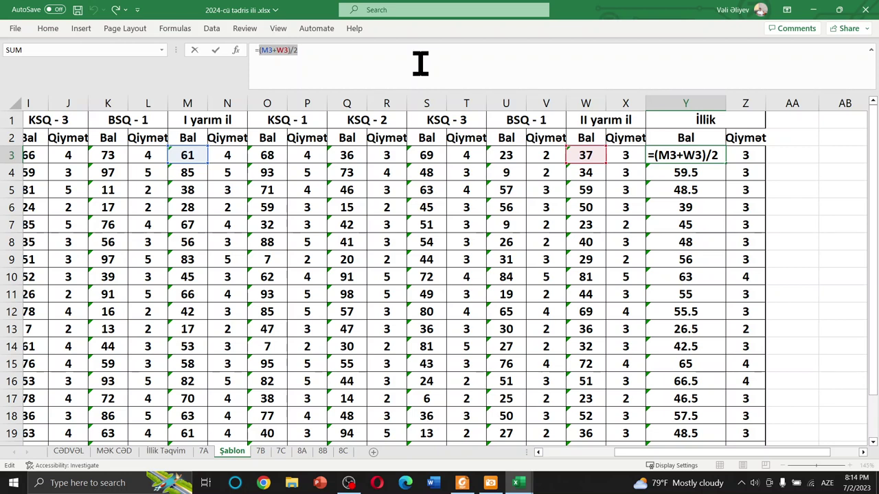
# Rewrite Y3 as =ROUNDUP(((M3+W3)/2),0) and confirm it
pyautogui.press('BackSpace')
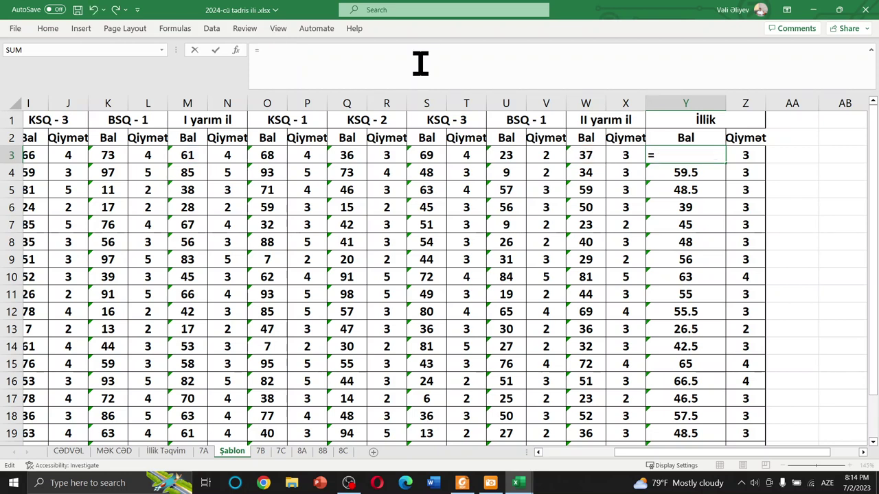
pyautogui.press('Escape')
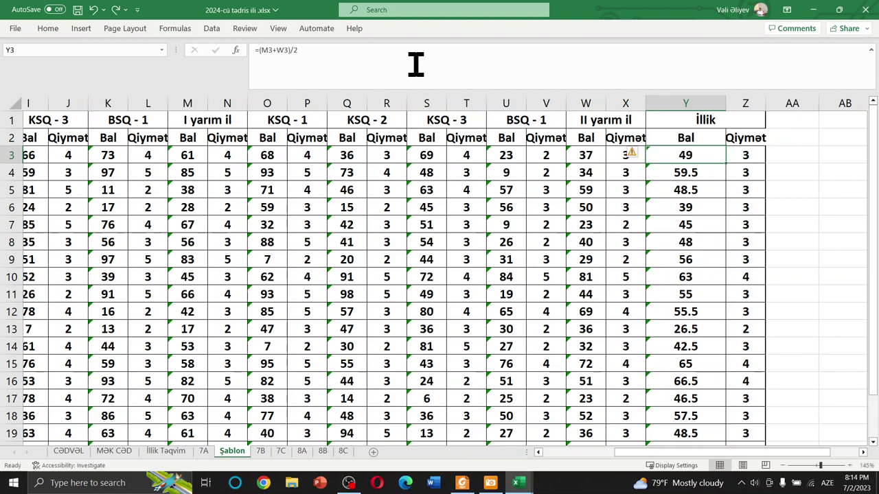
pyautogui.click(351, 60)
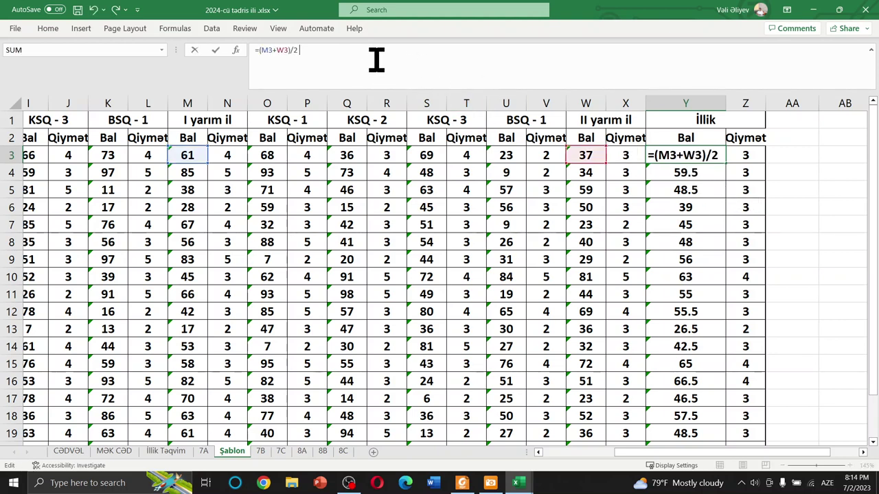
pyautogui.hotkey('ctrl', 'v')
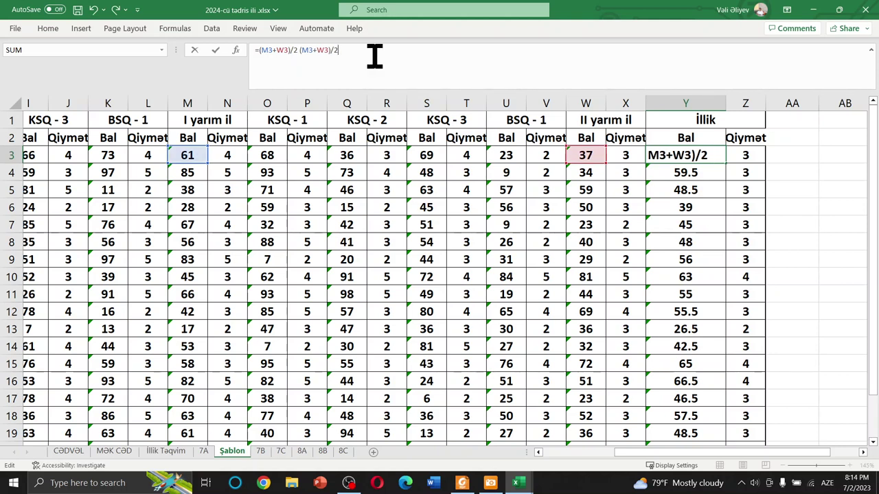
pyautogui.press('BackSpace')
pyautogui.press('BackSpace')
pyautogui.press('BackSpace')
pyautogui.press('BackSpace')
pyautogui.press('BackSpace')
pyautogui.press('BackSpace')
pyautogui.press('BackSpace')
pyautogui.press('BackSpace')
pyautogui.press('BackSpace')
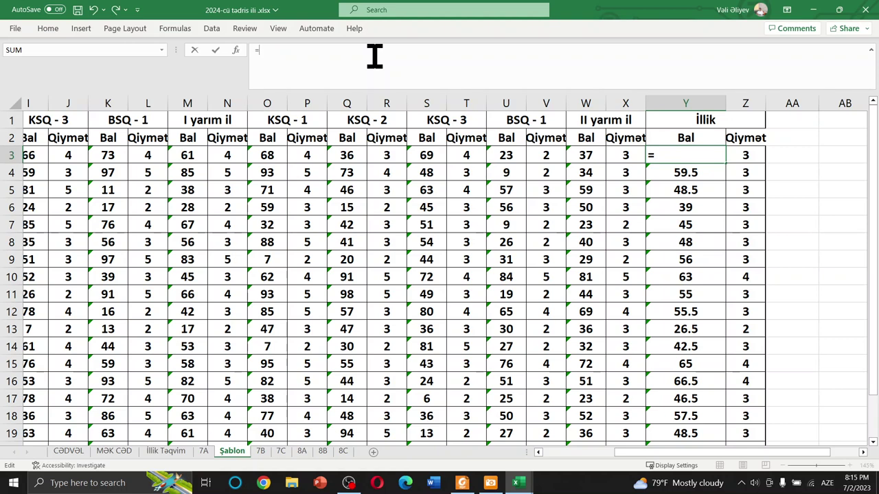
pyautogui.write('rou')
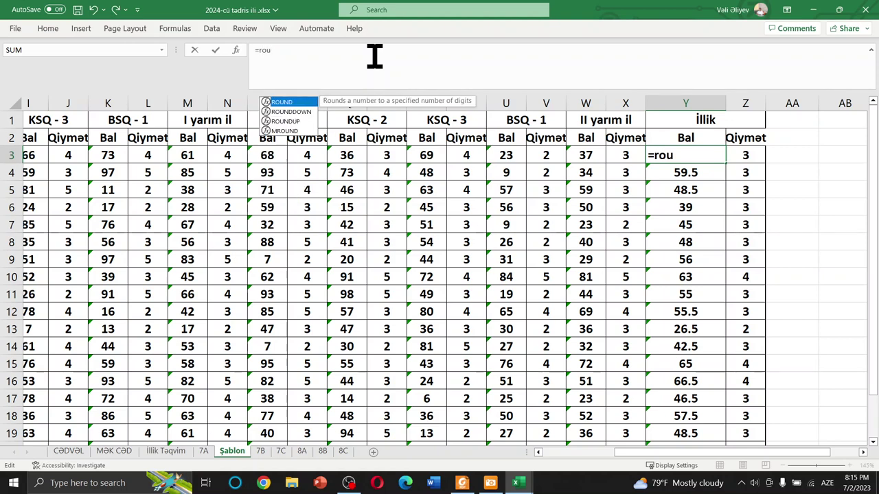
pyautogui.press('Down')
pyautogui.press('Down')
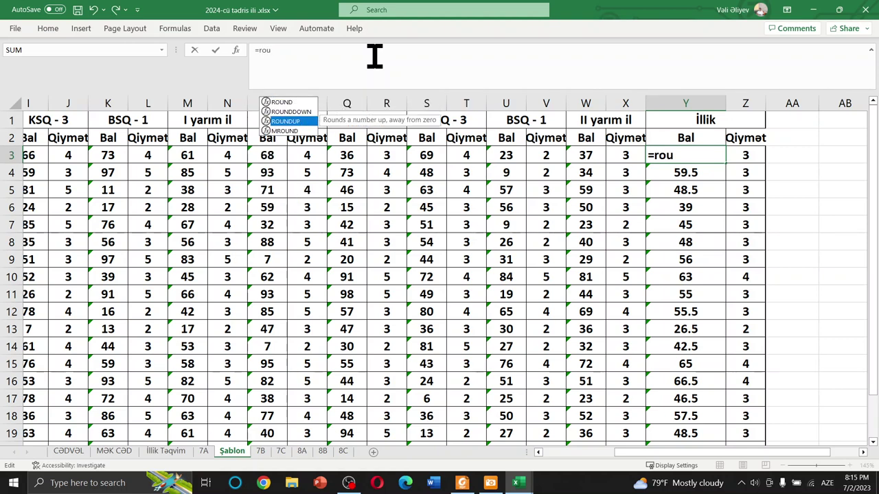
pyautogui.press('Tab')
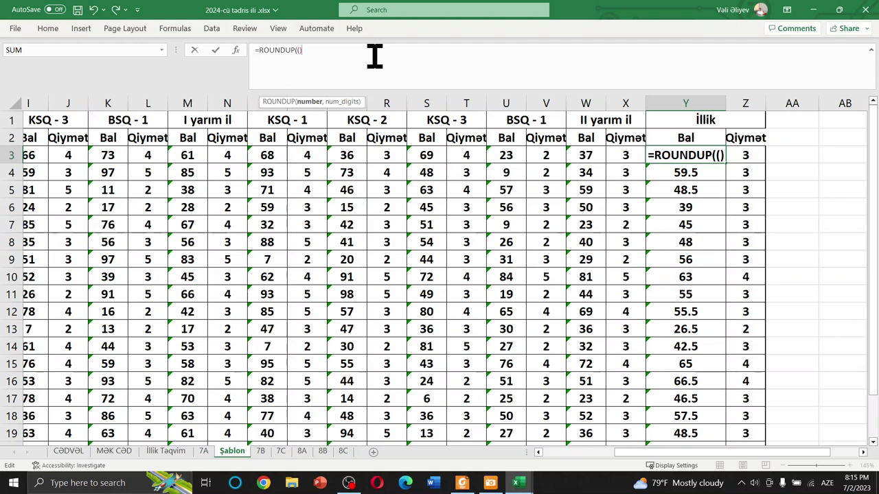
pyautogui.write('M3+W3)/2)')
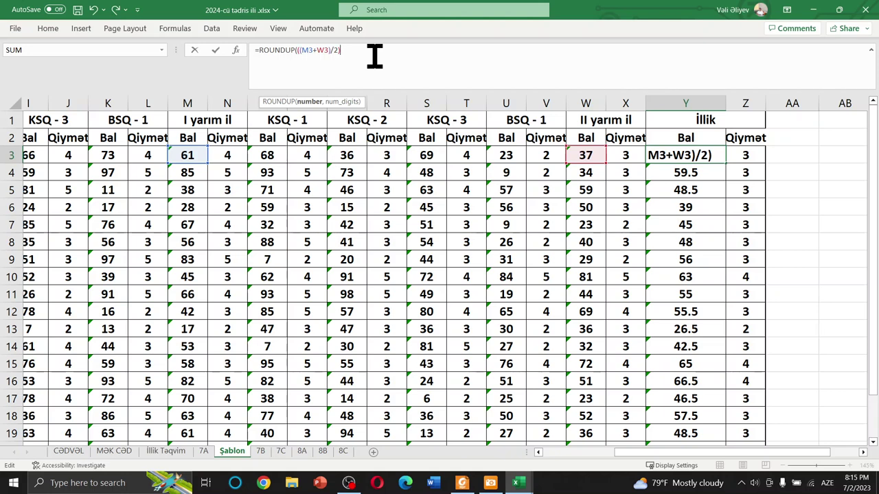
pyautogui.write(',0')
pyautogui.write(')')
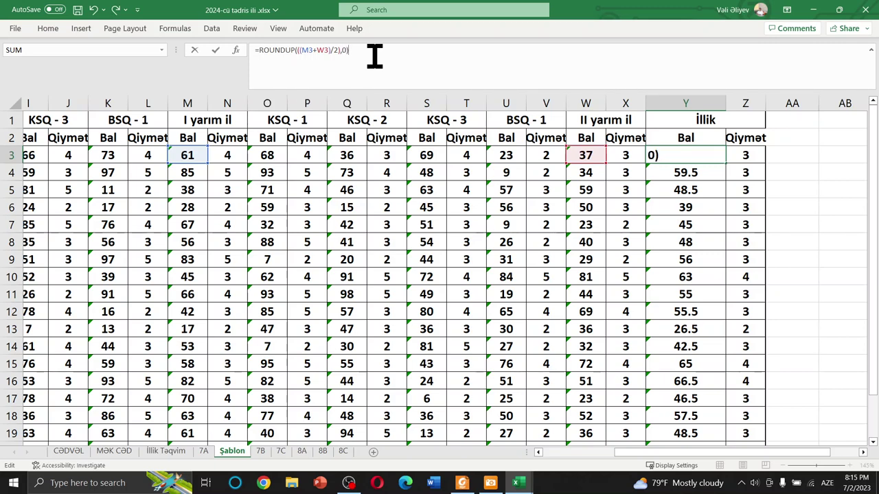
pyautogui.hotkey('ctrl', 'Return')
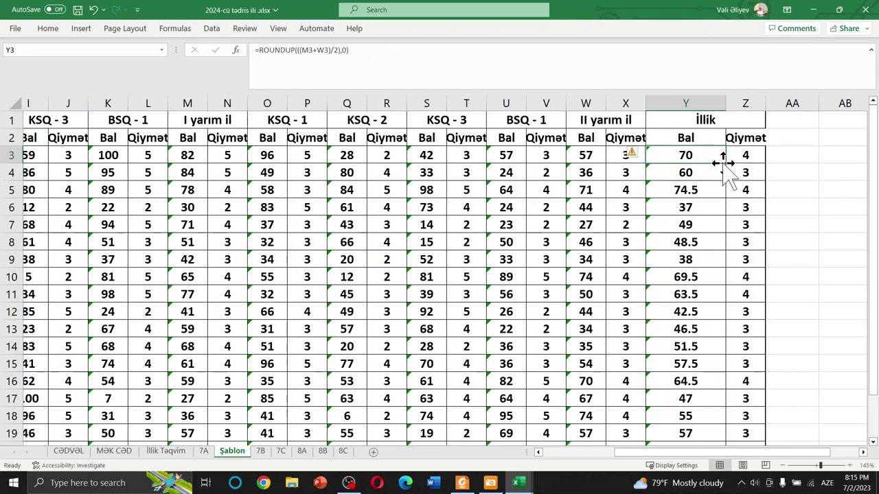
# Fill the Y3 ROUNDUP formula down to Y22 and resize column Y
pyautogui.moveTo(725, 164); pyautogui.dragTo(707, 484)
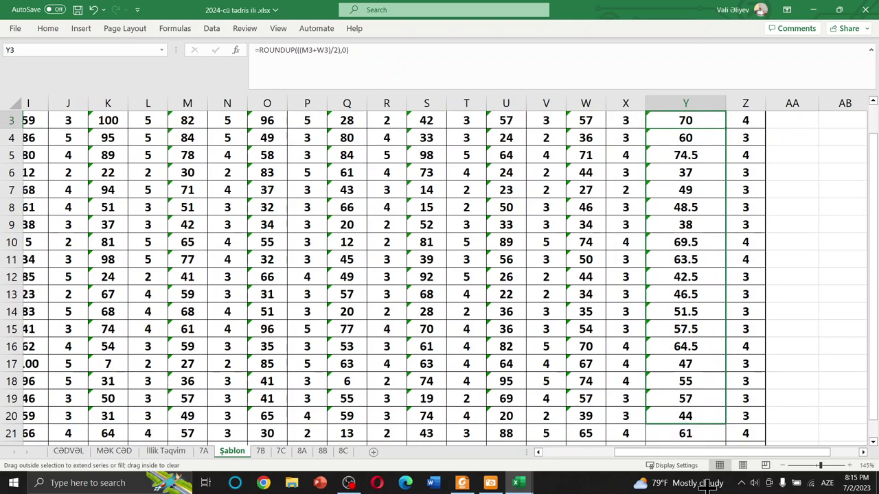
pyautogui.moveTo(709, 485); pyautogui.dragTo(711, 389)
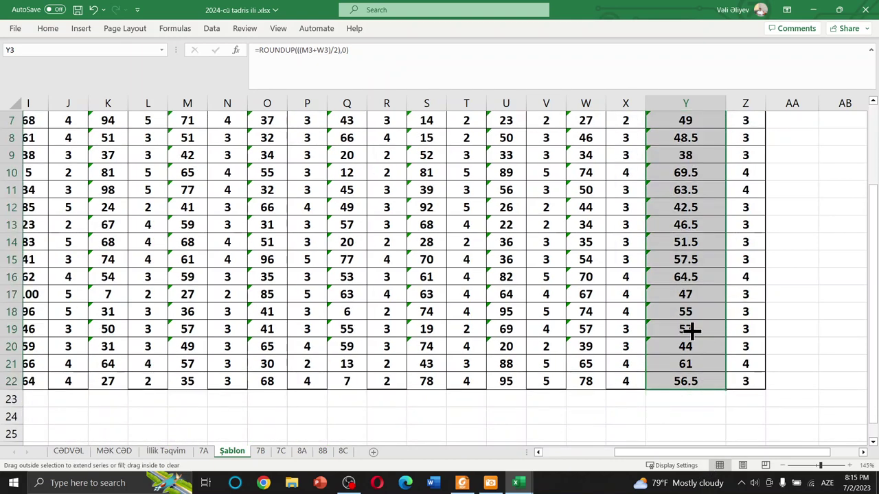
pyautogui.click(692, 137)
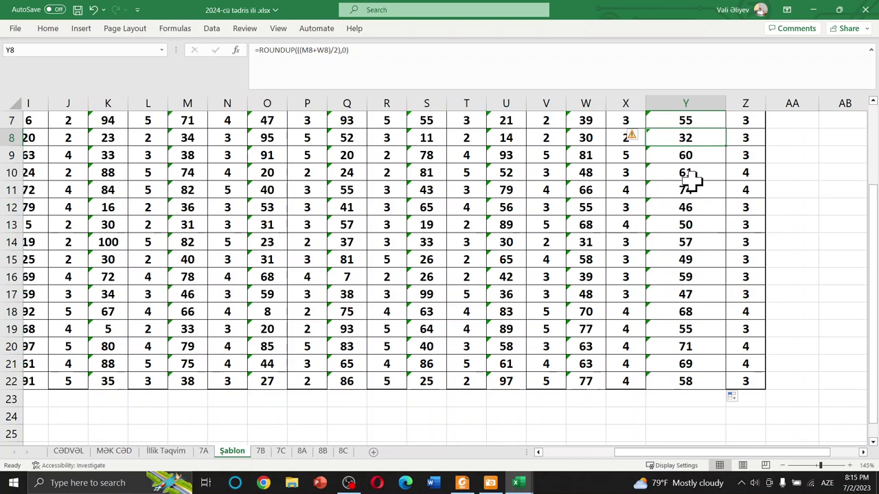
pyautogui.scroll(2, 692, 180)
pyautogui.moveTo(725, 107); pyautogui.dragTo(708, 110)
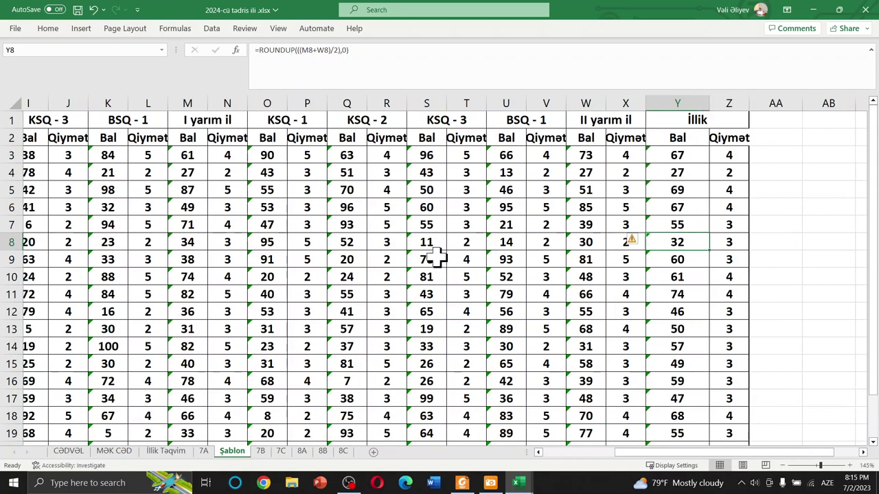
pyautogui.keyDown('ctrl'); pyautogui.scroll(-2, 425, 261); pyautogui.keyUp('ctrl')
pyautogui.keyDown('ctrl'); pyautogui.scroll(-1, 422, 261); pyautogui.keyUp('ctrl')
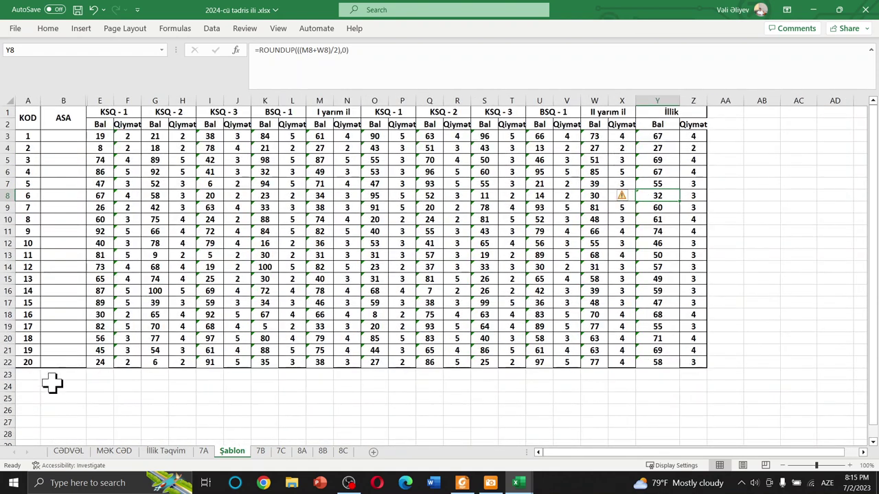
# Give the table's last row, row 22, a thick bottom border
pyautogui.moveTo(29, 363); pyautogui.dragTo(697, 361)
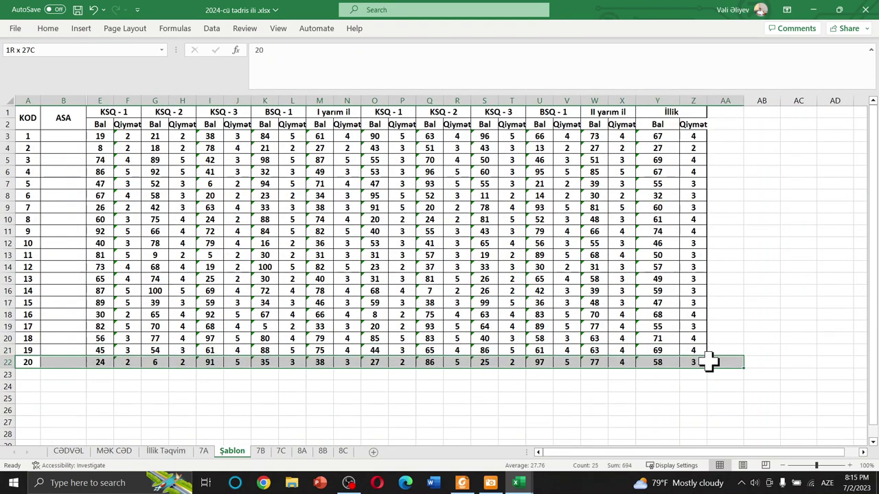
pyautogui.click(54, 32)
pyautogui.click(169, 69)
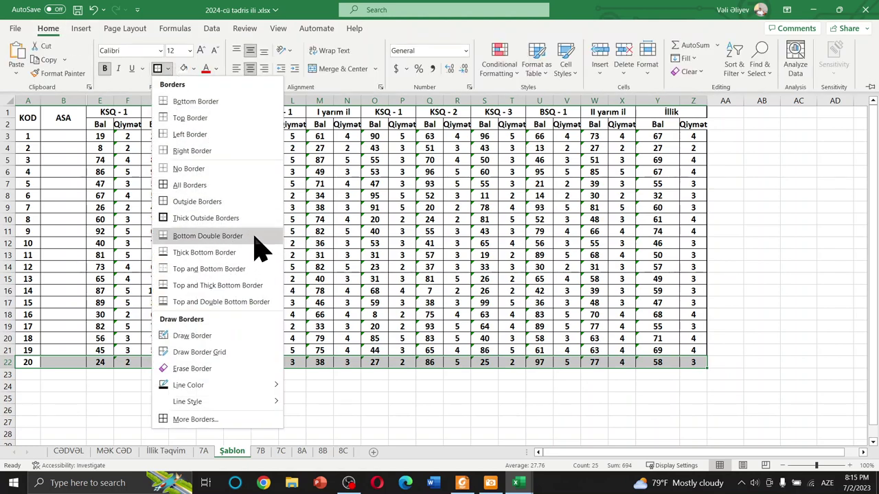
pyautogui.click(203, 252)
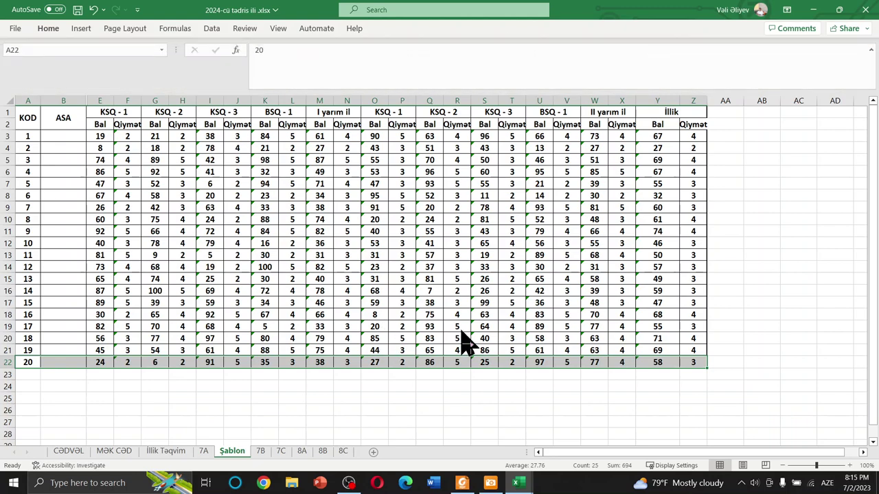
pyautogui.click(566, 290)
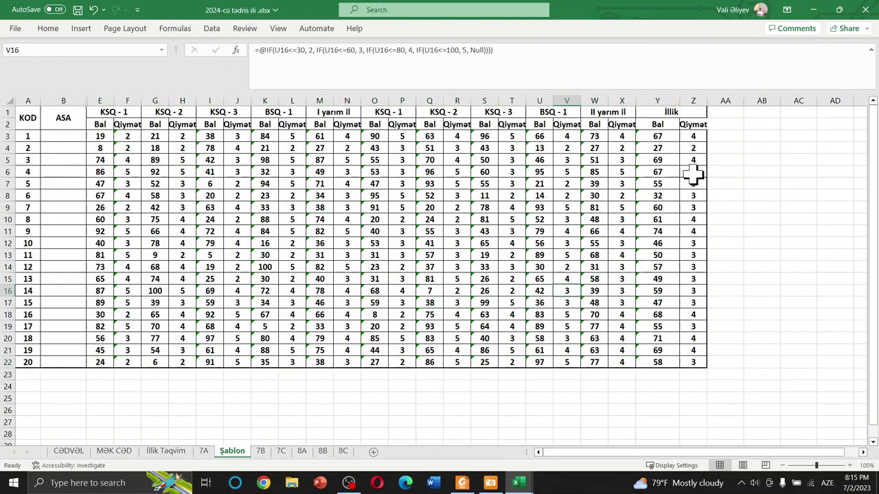
pyautogui.click(721, 124)
pyautogui.click(737, 184)
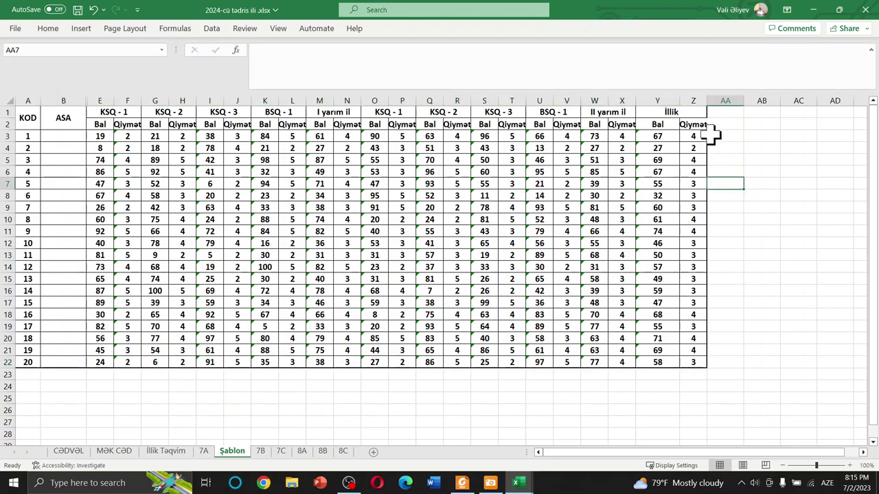
# Widen the score columns E through Z evenly
pyautogui.moveTo(706, 100); pyautogui.dragTo(714, 101)
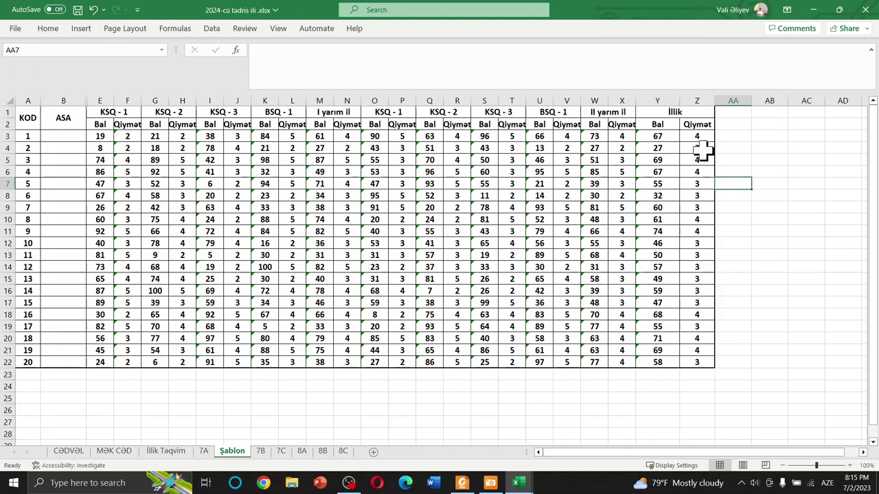
pyautogui.hotkey('ctrl', 'z')
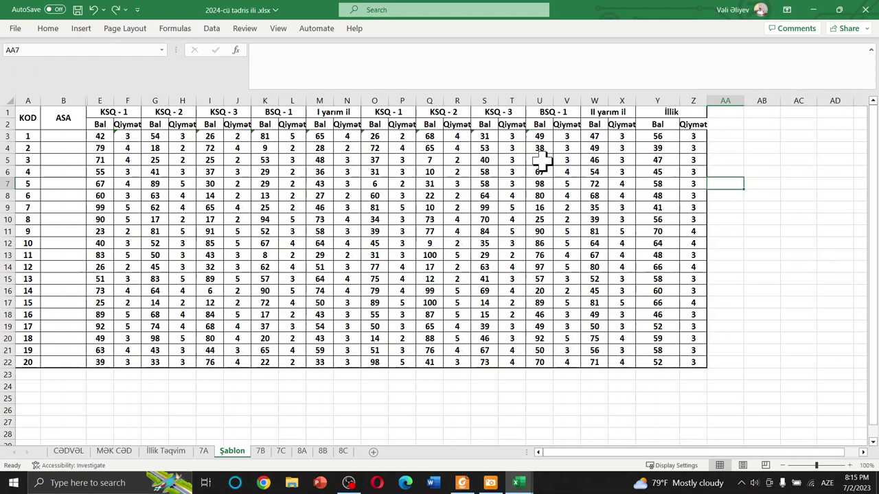
pyautogui.click(96, 101)
pyautogui.moveTo(96, 101); pyautogui.dragTo(711, 101)
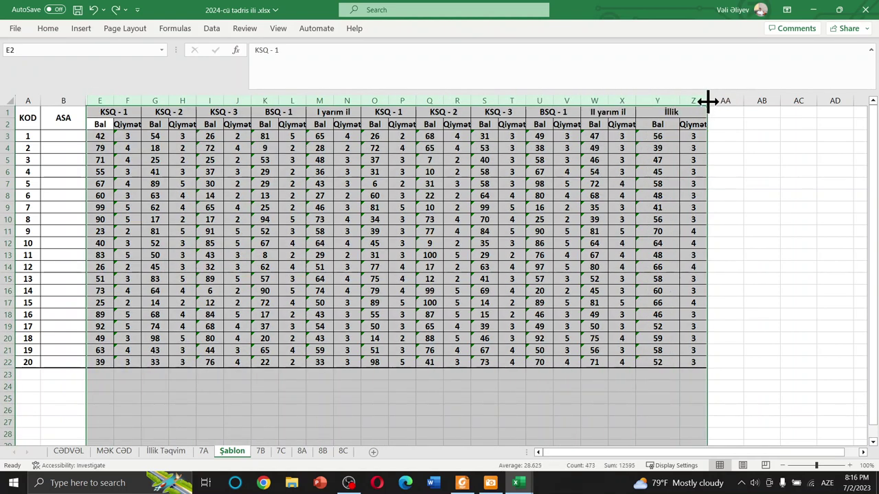
pyautogui.moveTo(707, 101); pyautogui.dragTo(711, 101)
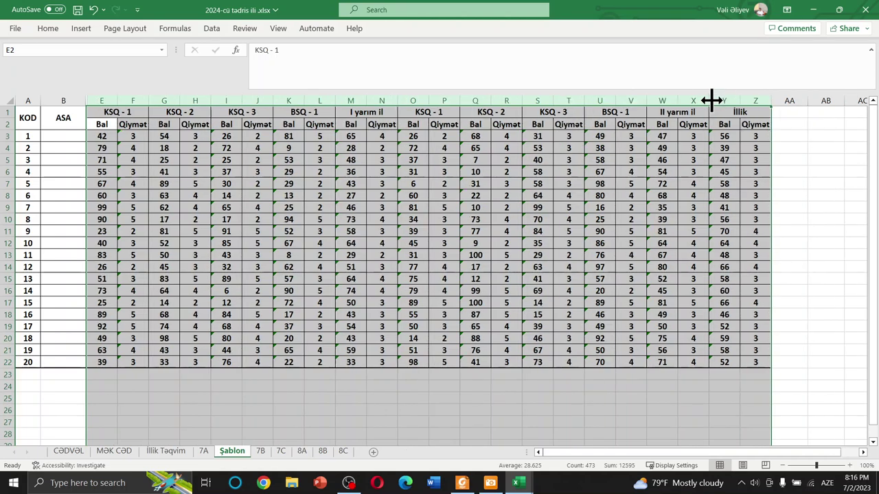
pyautogui.click(475, 219)
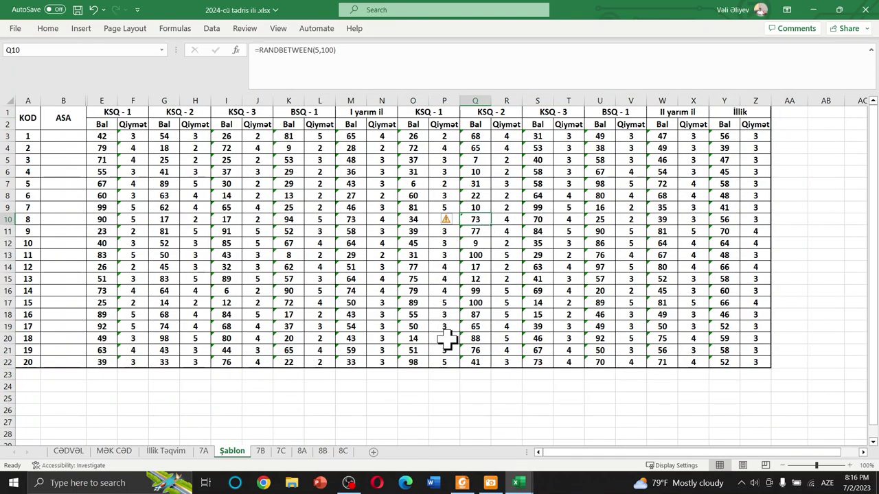
# Widen ASA name column B, shrink the formula bar to one line, and select the gradebook table from KOD
pyautogui.scroll(-2, 324, 319)
pyautogui.scroll(2, 324, 319)
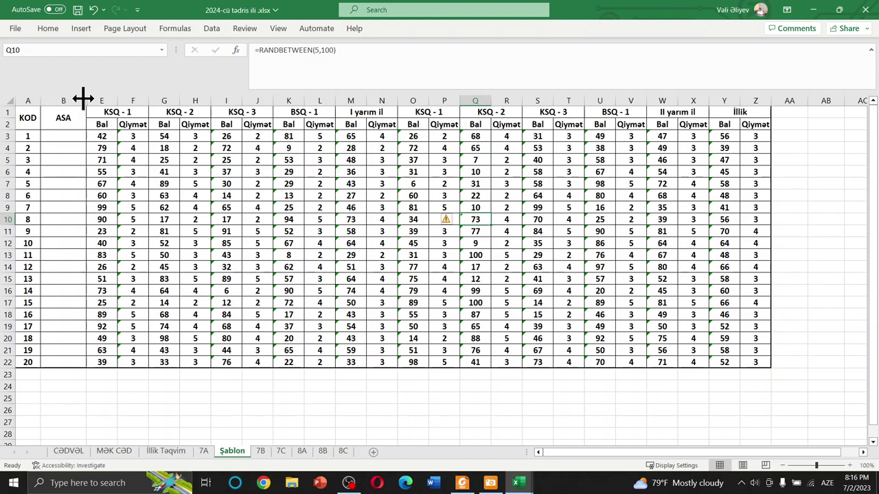
pyautogui.moveTo(86, 101); pyautogui.dragTo(119, 101)
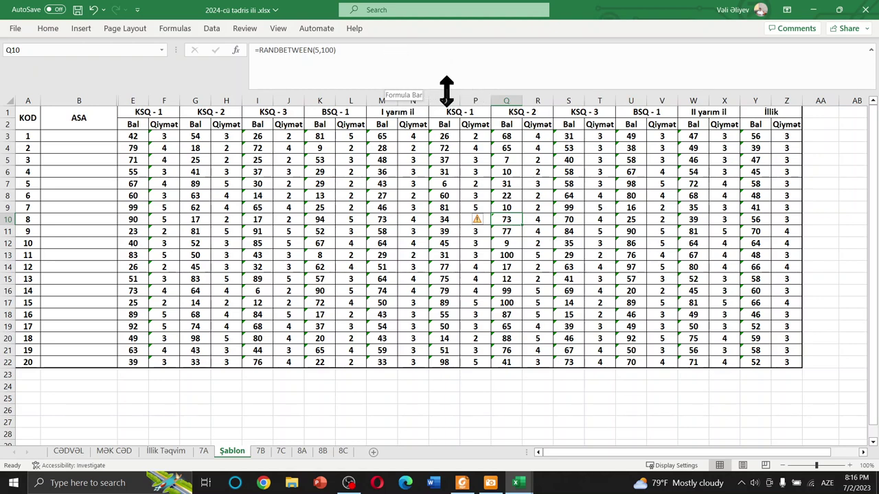
pyautogui.moveTo(444, 88); pyautogui.dragTo(450, 67)
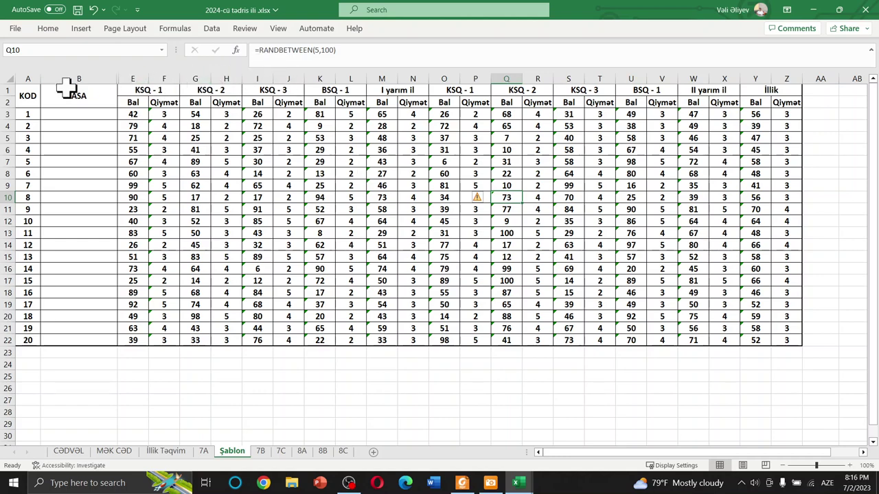
pyautogui.moveTo(27, 100)
pyautogui.mouseDown()
pyautogui.moveTo(792, 315)
pyautogui.moveTo(785, 339)
pyautogui.mouseUp()
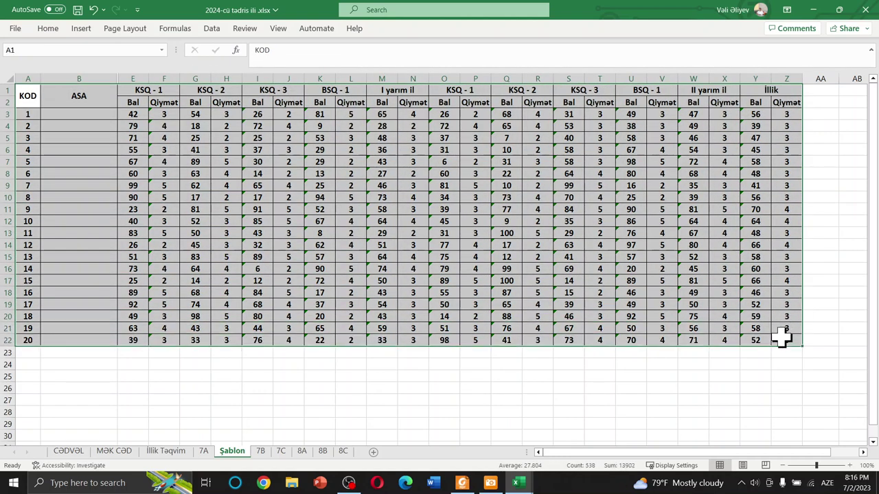
pyautogui.hotkey('ctrl', 'c')
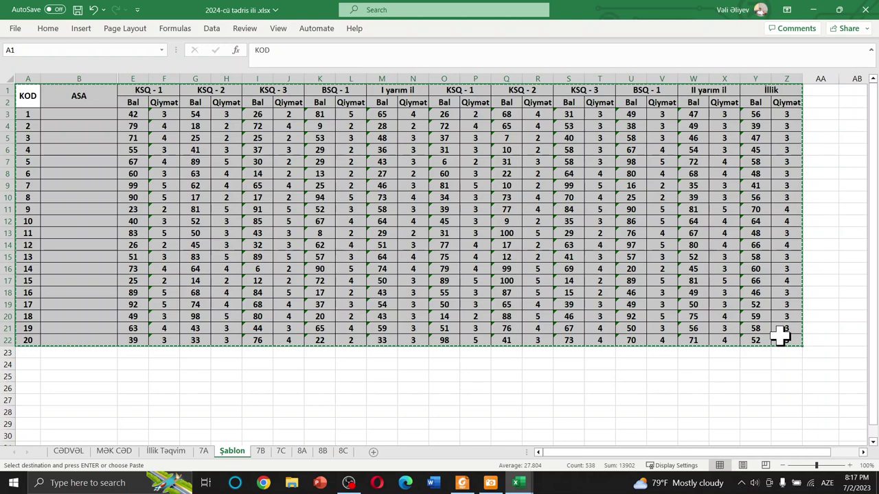
pyautogui.press('Escape')
pyautogui.click(712, 304)
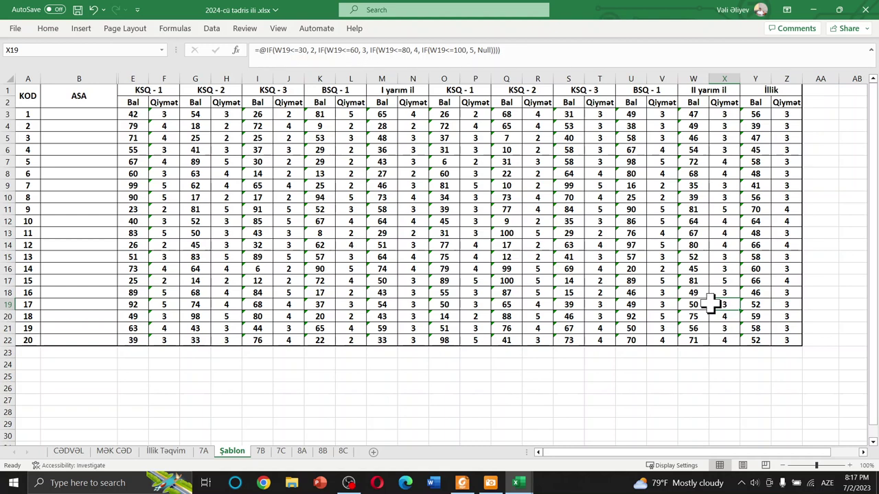